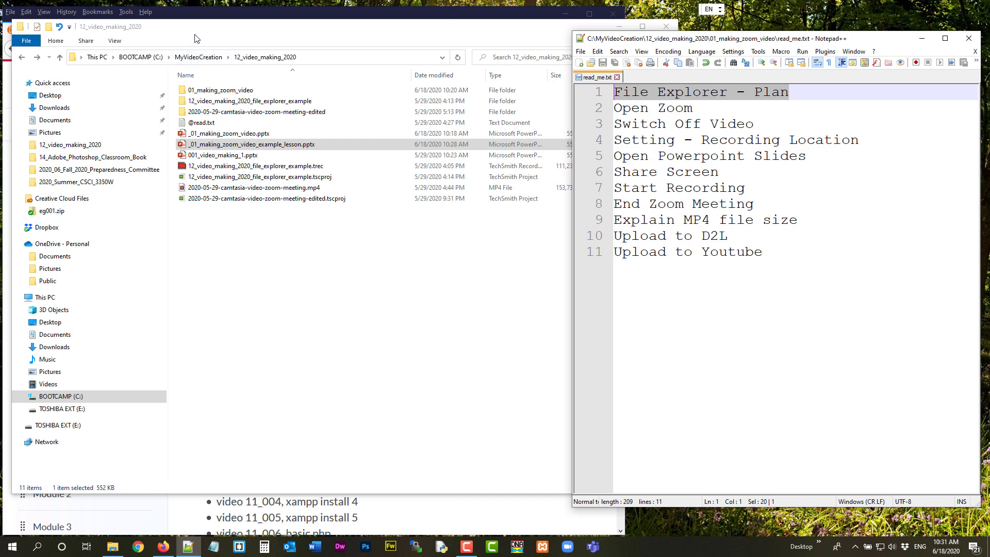
Look inside the 01_making_zoom_video folder and return to its parent folder, 12_video_making_2020
left_click_drag(193, 33, 184, 21)
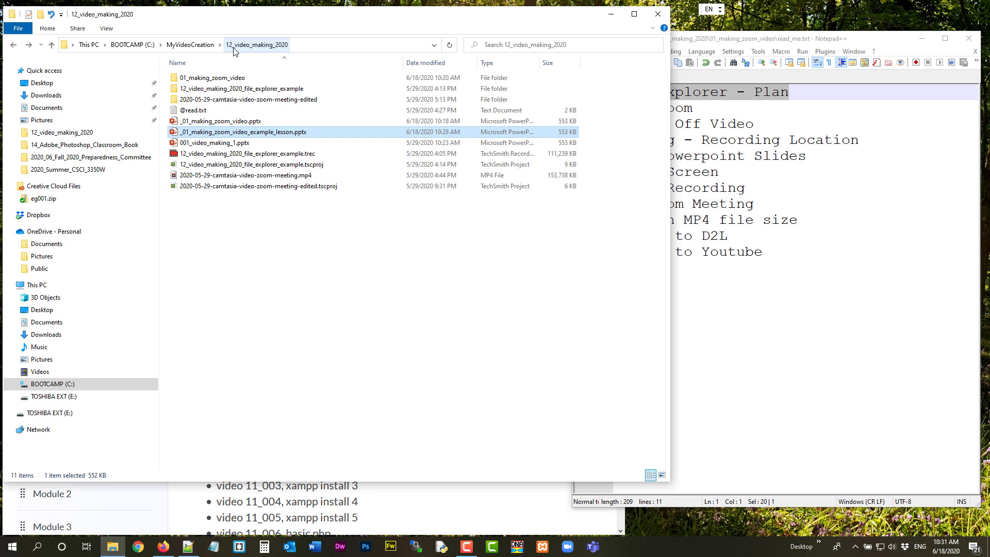
double_click(227, 77)
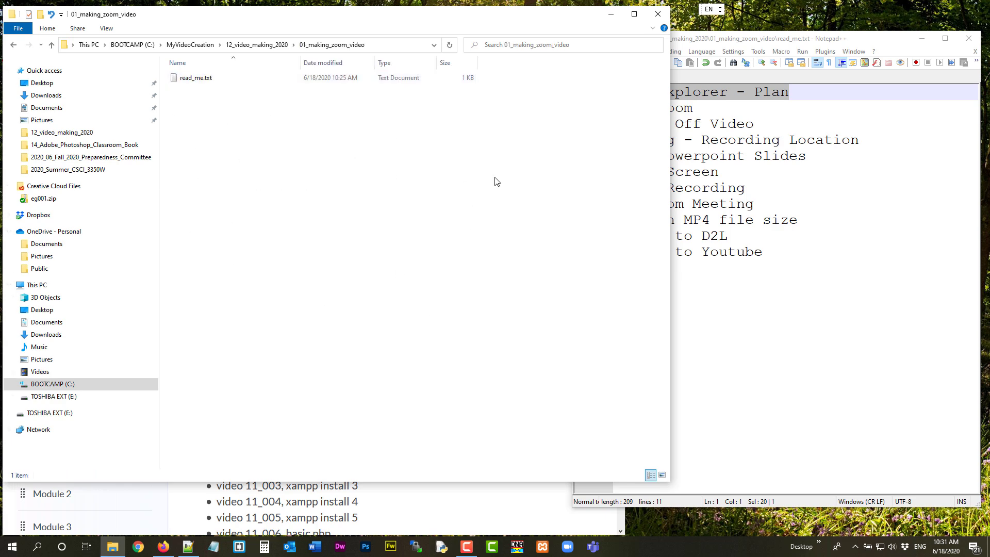
left_click(13, 46)
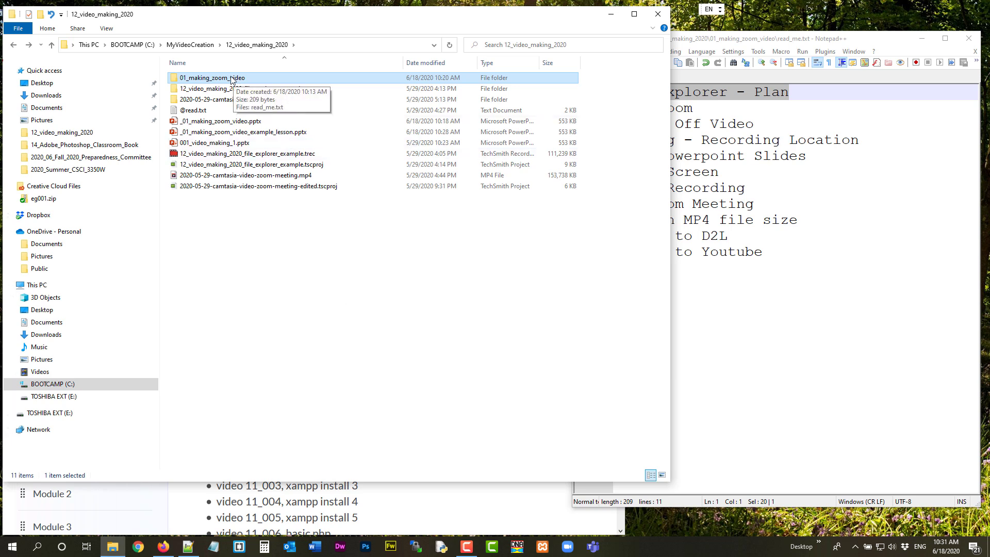
Narrow the File Explorer window so that it no longer covers the read_me.txt plan in Notepad++
left_click(777, 259)
left_click(535, 15)
left_click_drag(535, 16, 533, 13)
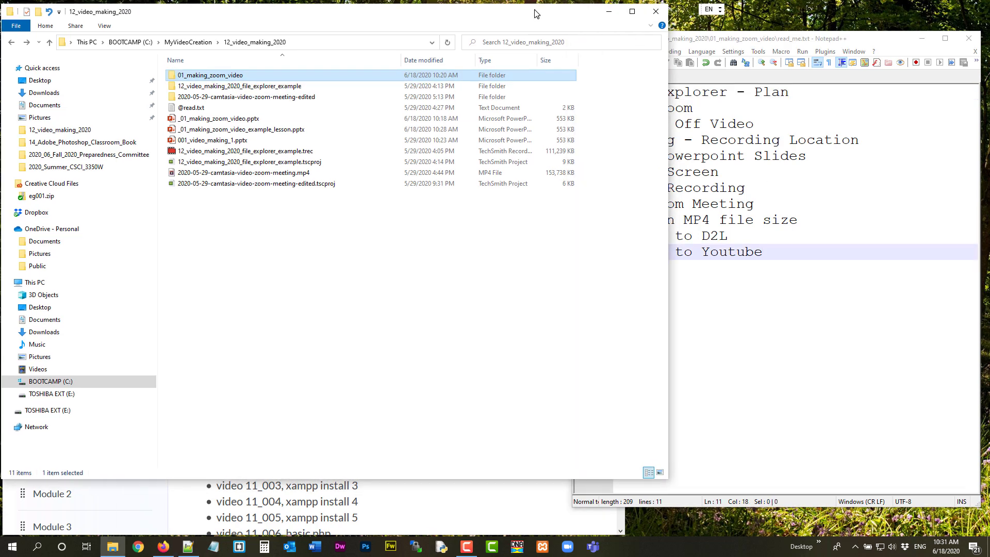
left_click_drag(668, 110, 577, 111)
Search Windows for "zoom", launch the Zoom app and move its window over the File Explorer window
left_click(37, 547)
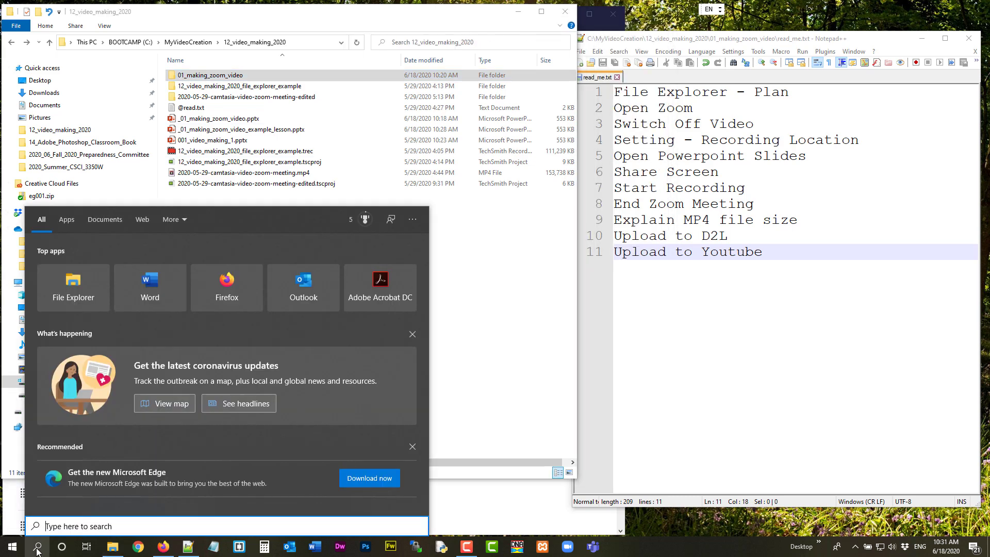
type("zoom")
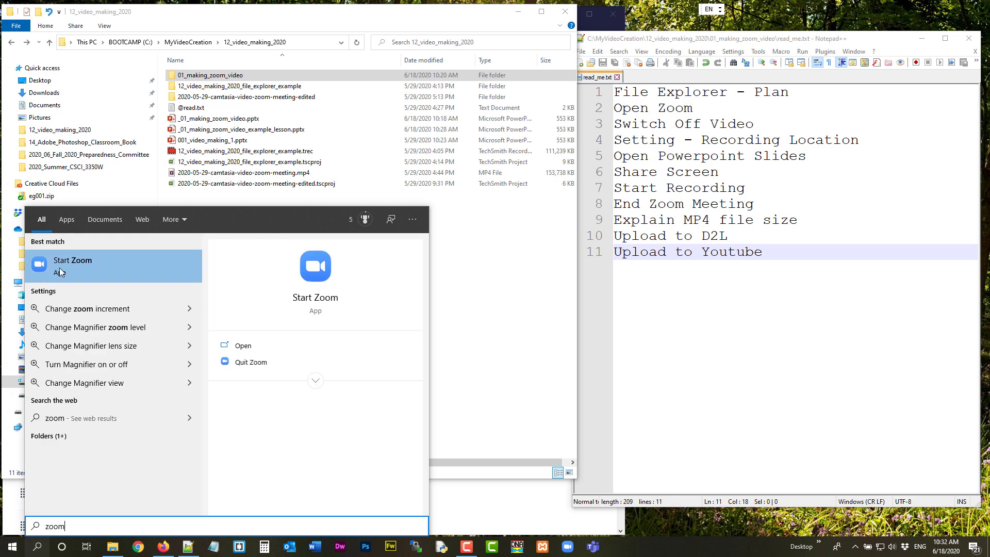
left_click(134, 263)
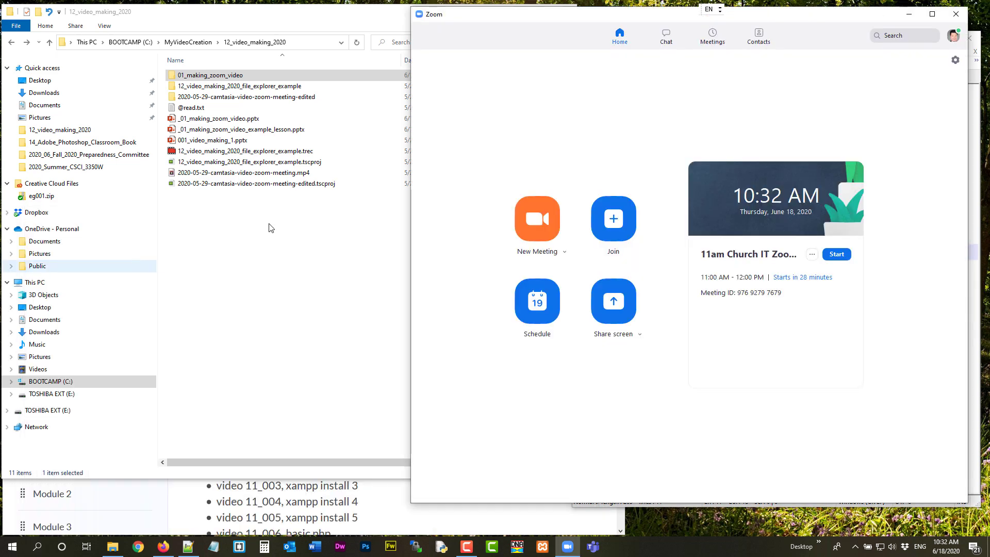
left_click_drag(654, 20, 399, 14)
Show the pinned Zoom shortcut's options, close the Zoom window and reopen Zoom from that shortcut
mouse_move(572, 544)
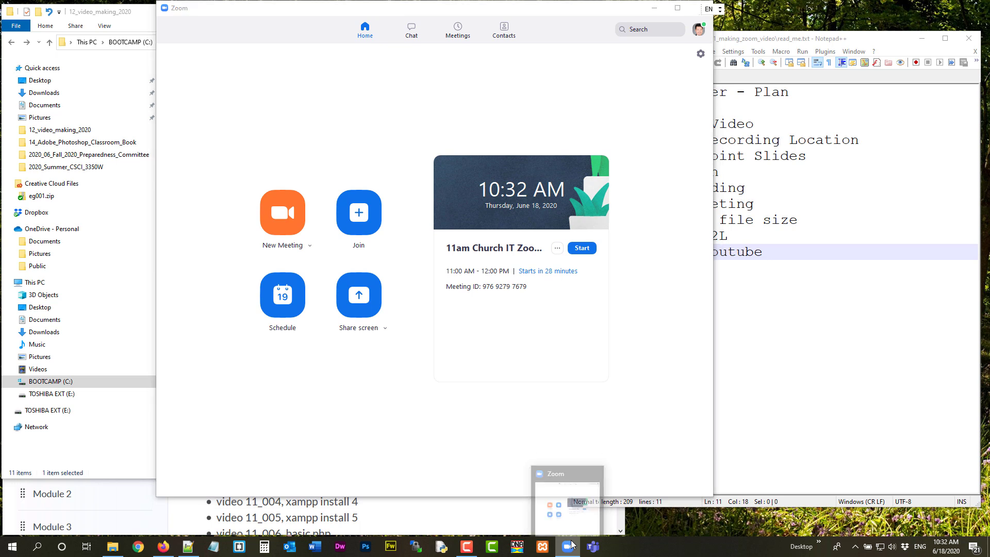
right_click(572, 544)
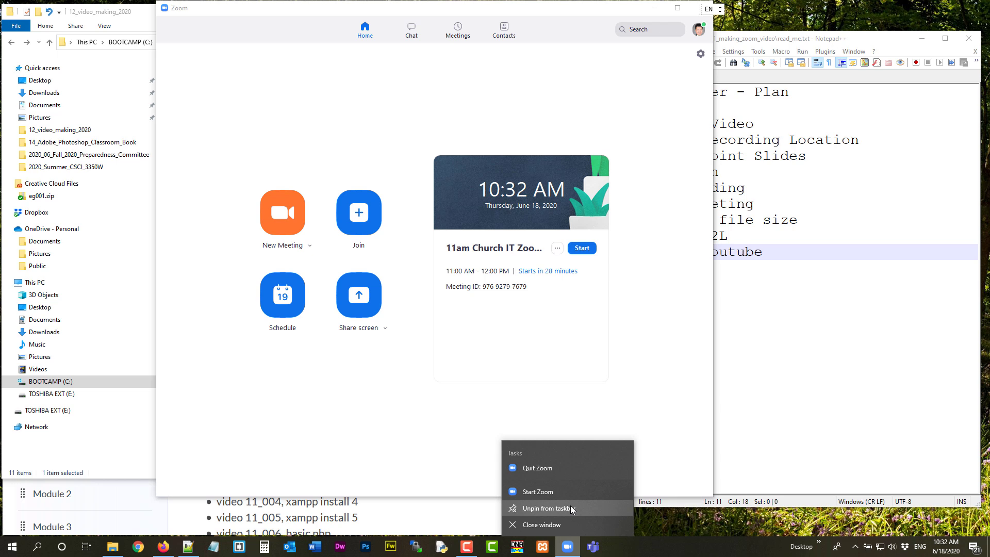
left_click_drag(578, 17, 508, 30)
left_click(632, 24)
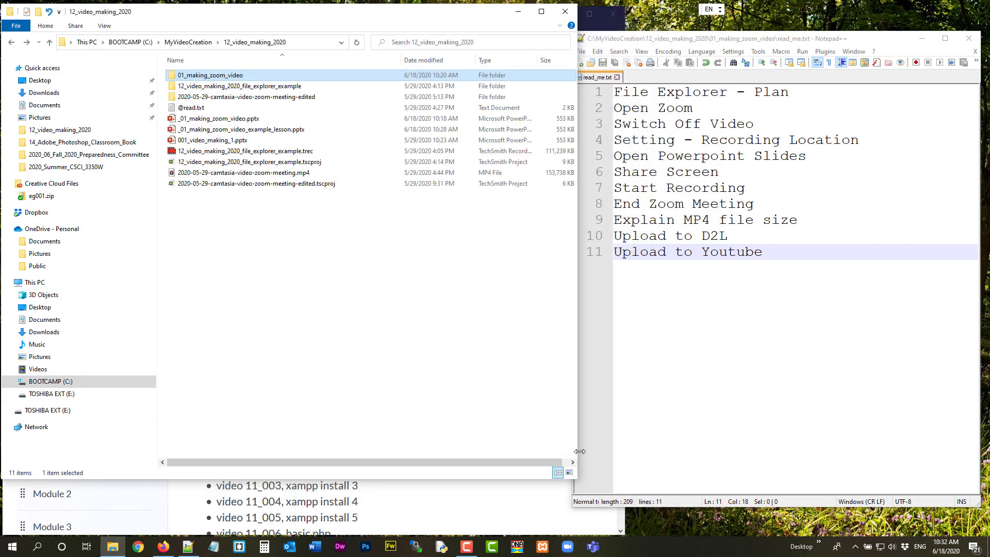
left_click(569, 546)
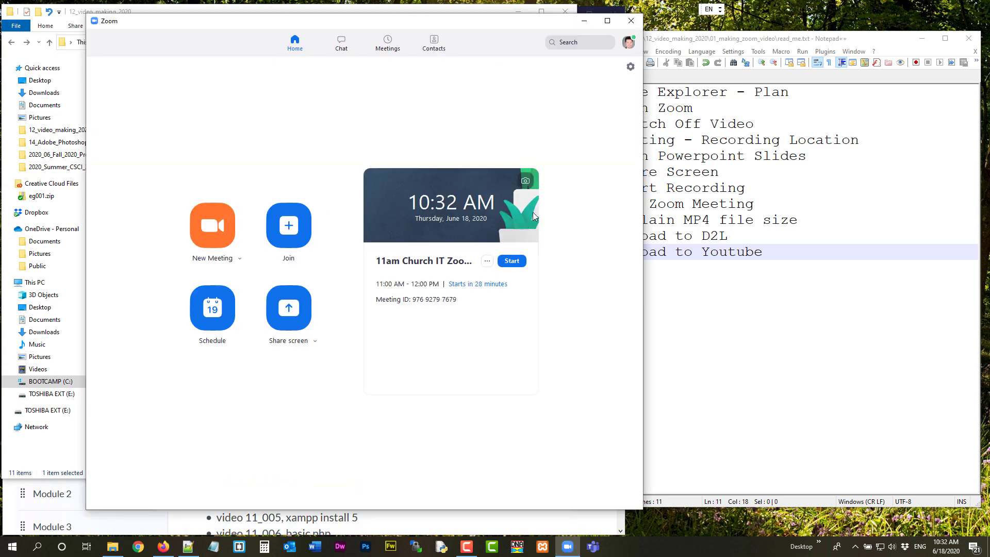
Reposition and resize the Zoom and Notepad++ windows so they sit side by side with the read_me.txt plan fully uncovered
left_click_drag(416, 27, 360, 27)
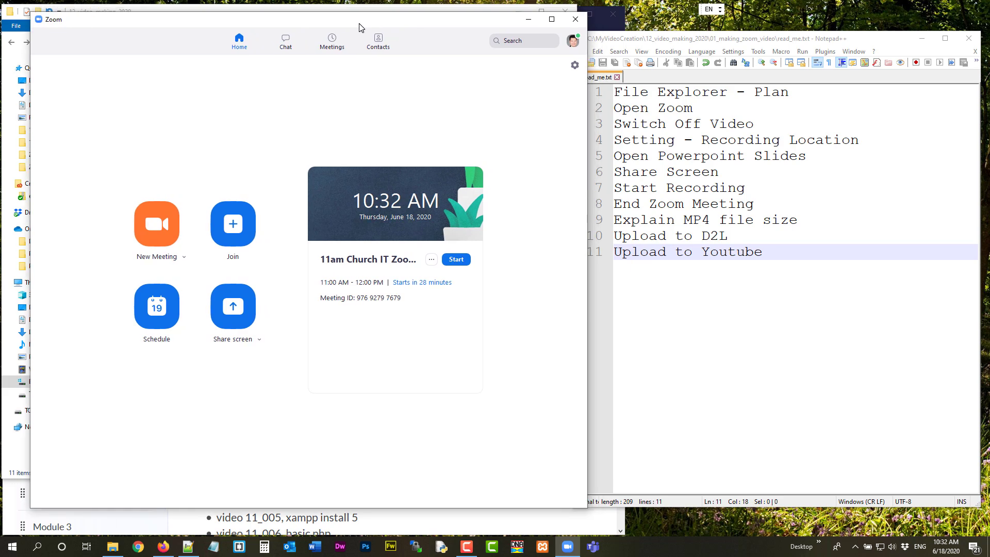
left_click_drag(670, 40, 675, 21)
key("shift+Home")
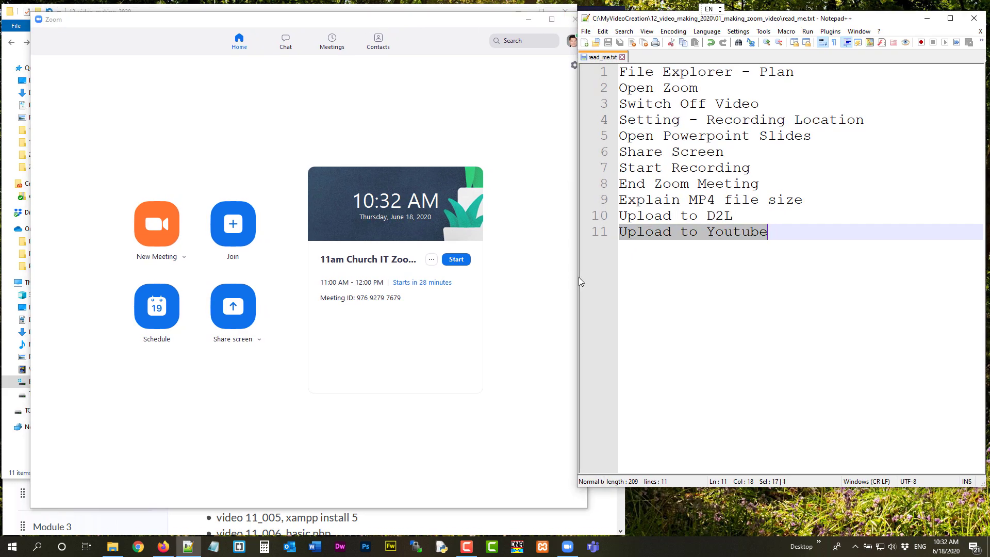
left_click_drag(576, 276, 595, 282)
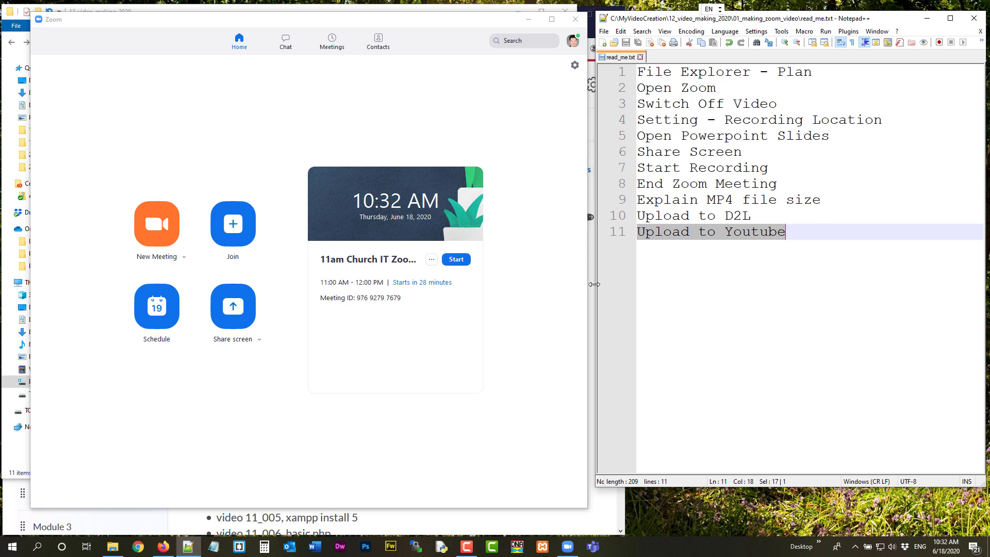
left_click_drag(587, 270, 592, 268)
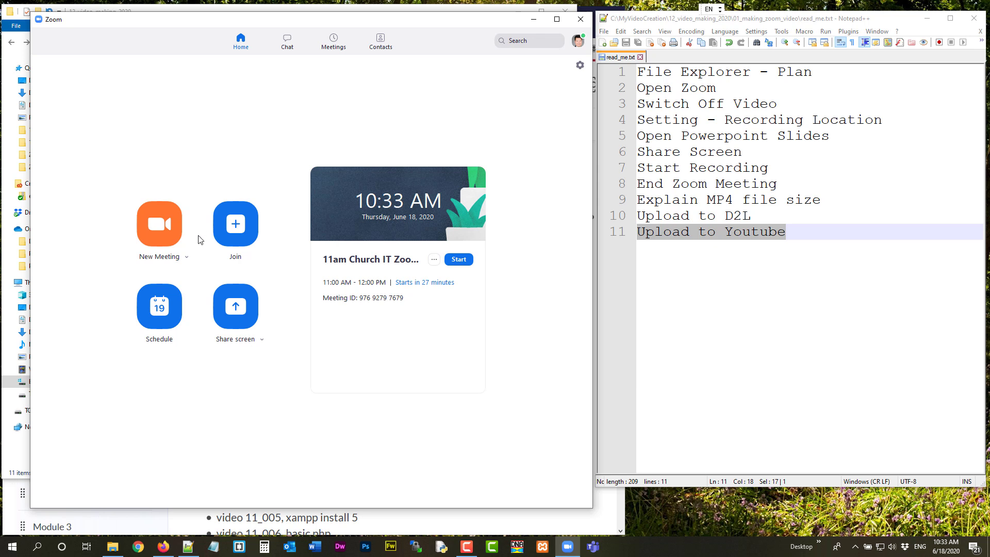
Turn off "Start with video" for new Zoom meetings and recheck the new meeting options
left_click(189, 258)
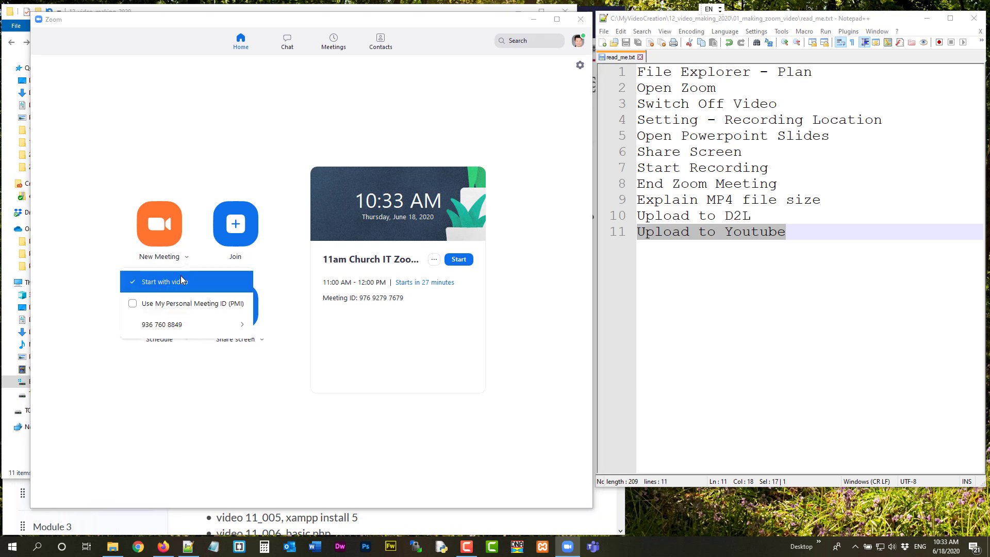
left_click(178, 281)
left_click(180, 281)
left_click(146, 282)
left_click(223, 135)
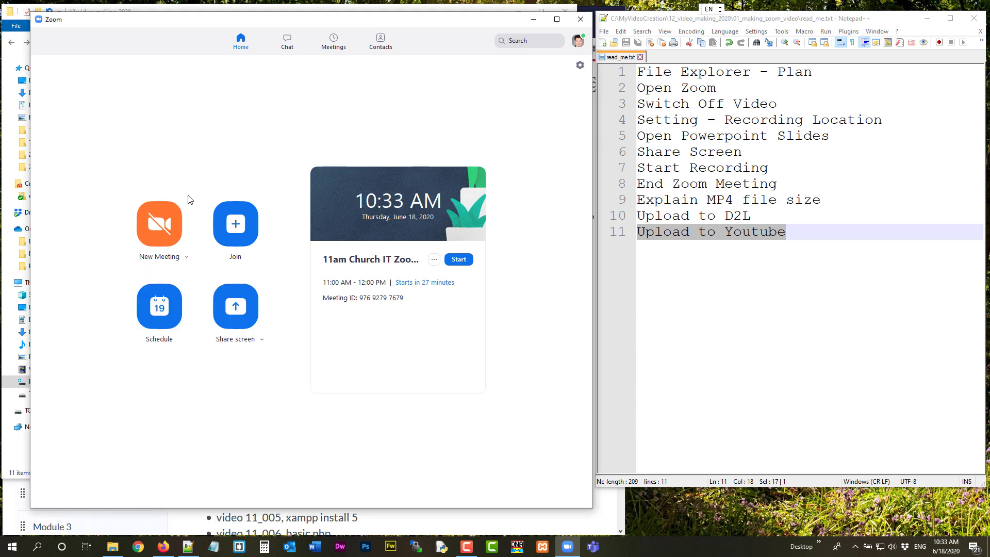
left_click(187, 258)
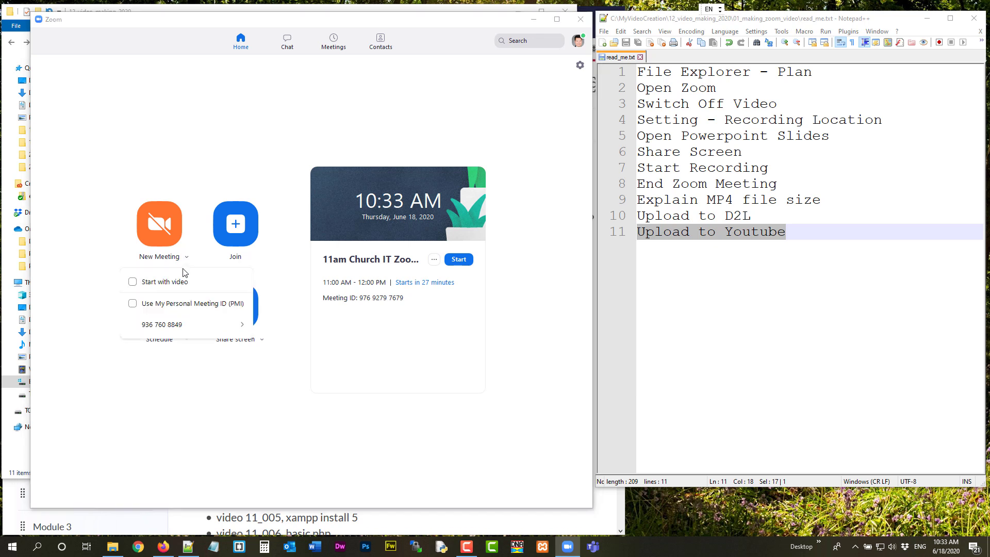
left_click(193, 189)
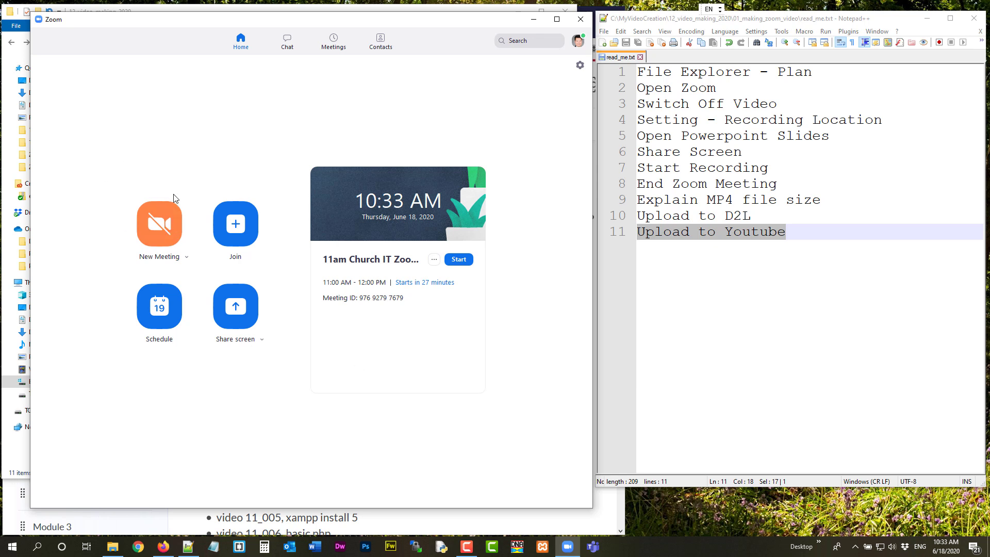
Move Zoom aside to uncover the File Explorer list, open Zoom's Recording settings and inspect the local recording path
left_click_drag(246, 27, 540, 39)
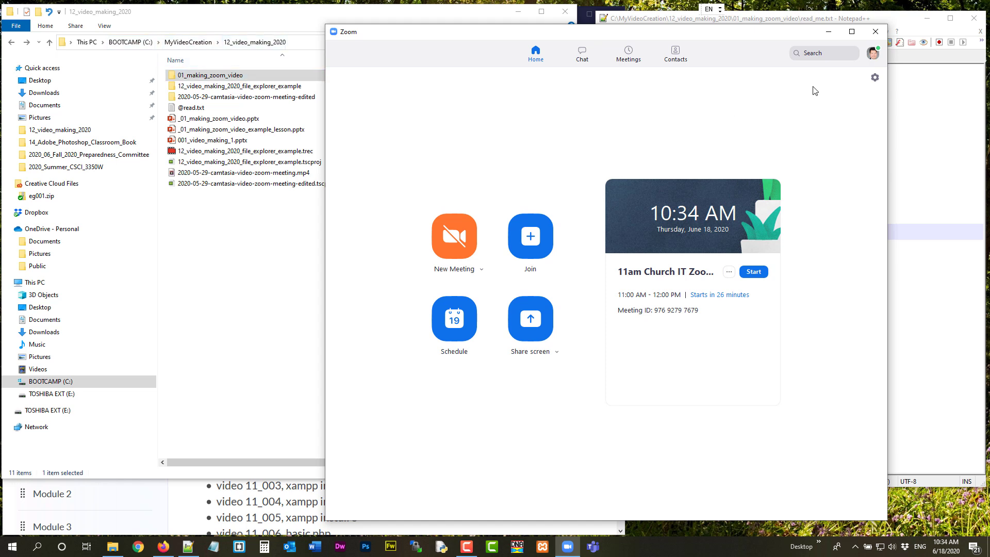
left_click(875, 78)
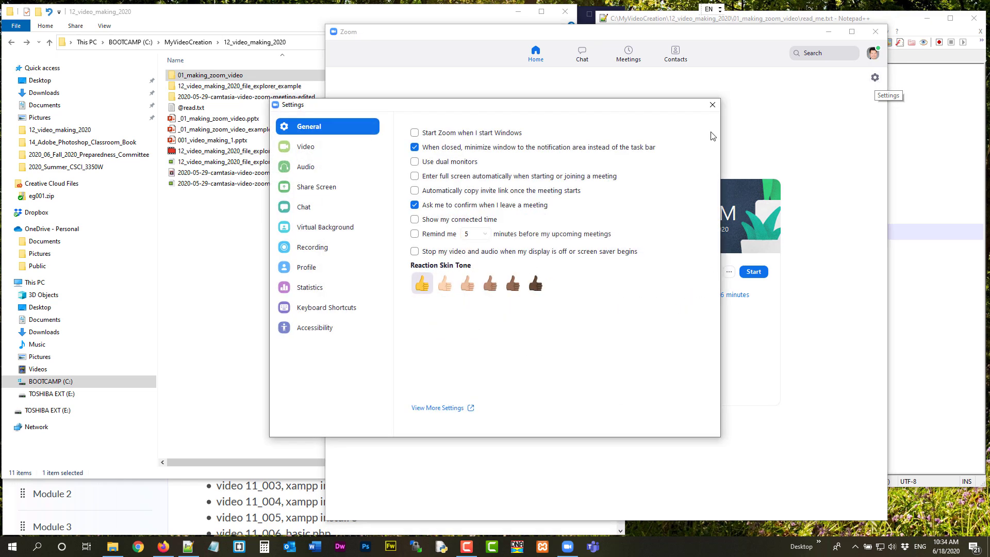
left_click(321, 247)
left_click(520, 130)
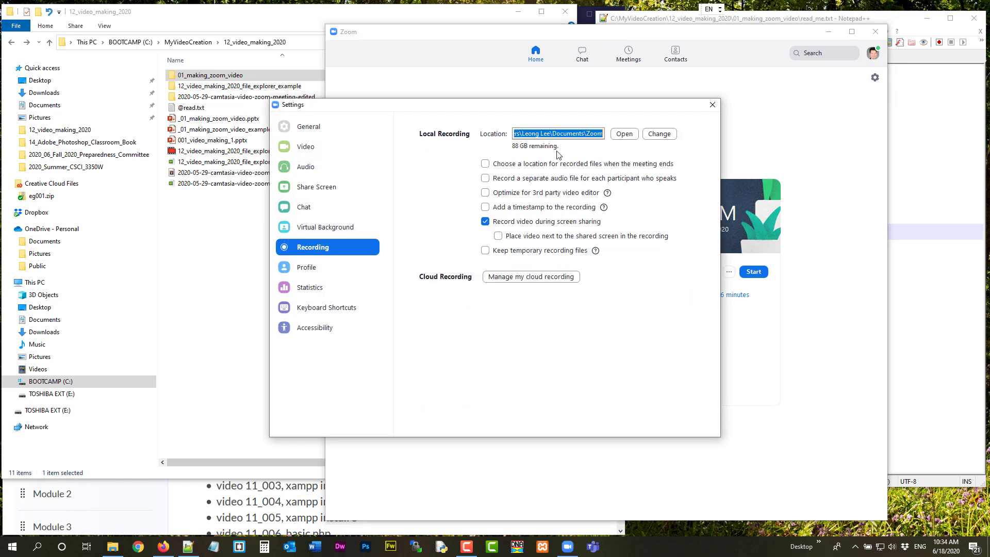
key("Home")
key("End")
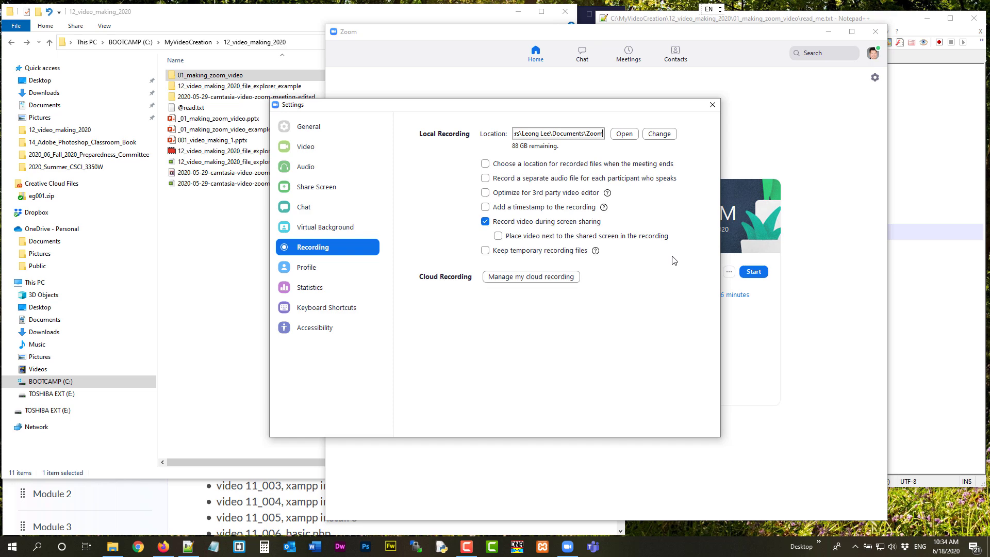
Change the local recording location to C:\MyVideoCreation\12_video_making_2020\01_making_zoom_video and check the end of the path
left_click(657, 135)
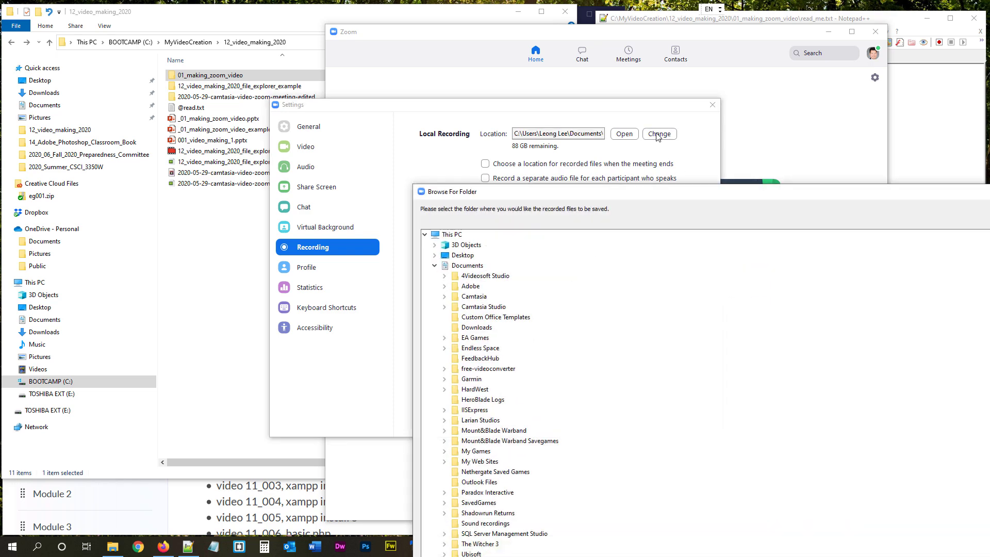
left_click_drag(658, 199, 627, 69)
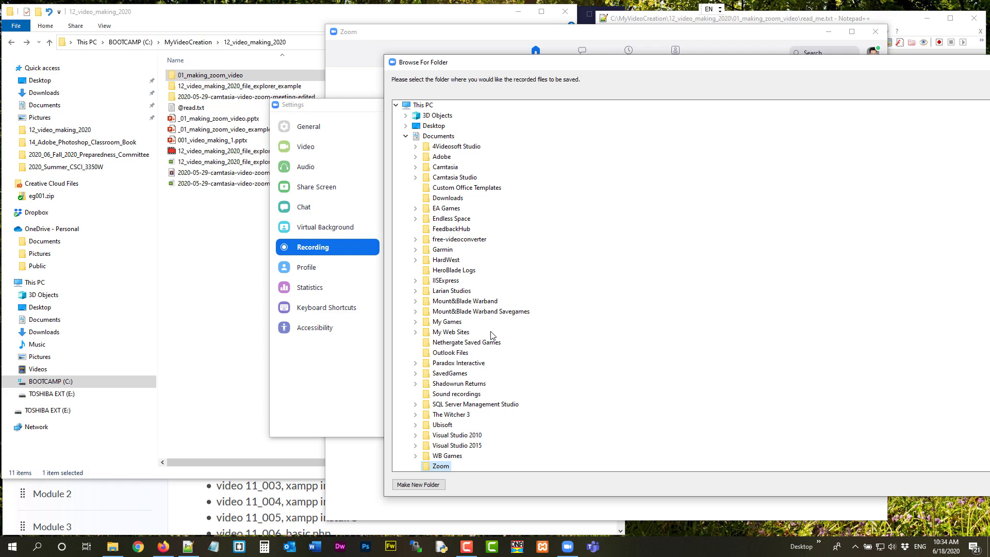
scroll(501, 323, "up", 2)
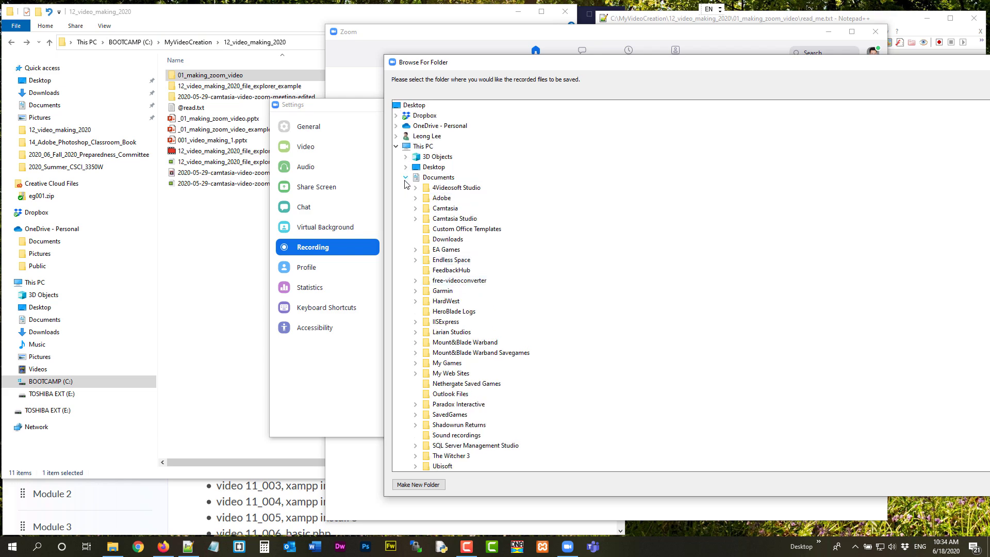
left_click(406, 178)
left_click(454, 228)
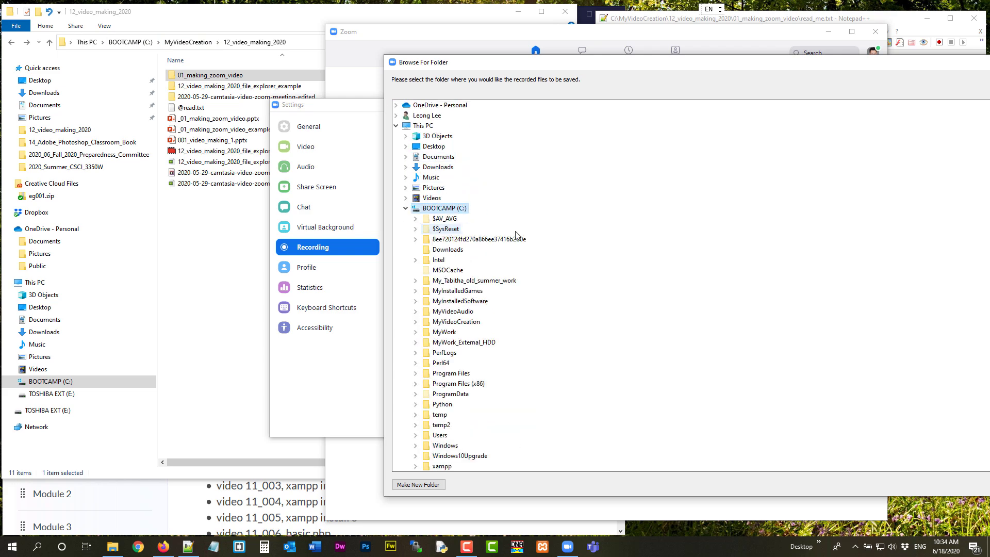
scroll(576, 239, "down", 4)
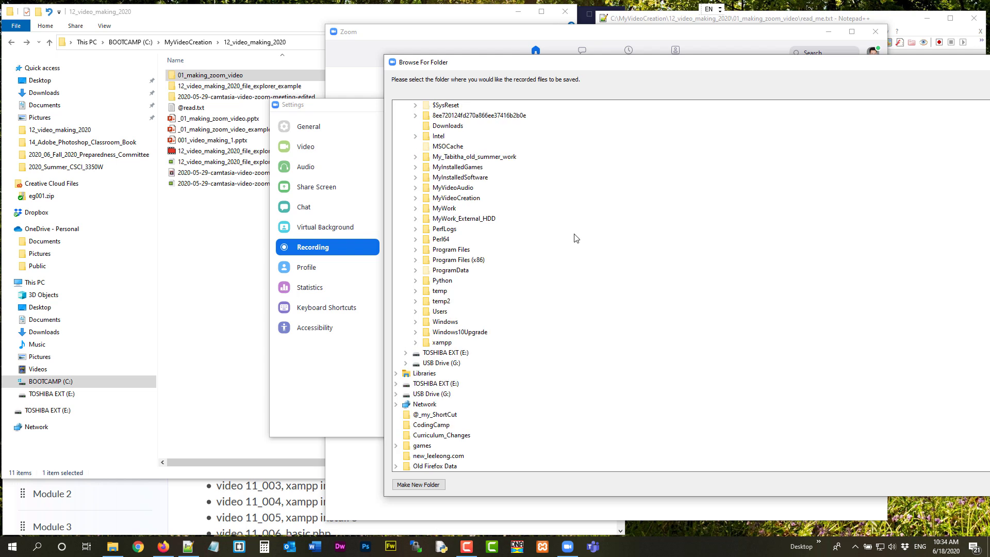
double_click(467, 198)
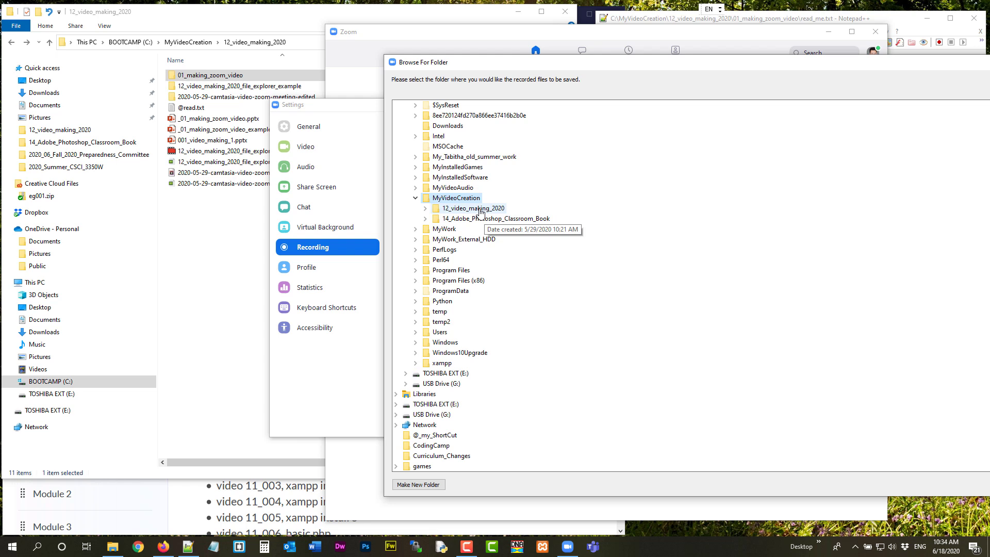
double_click(479, 209)
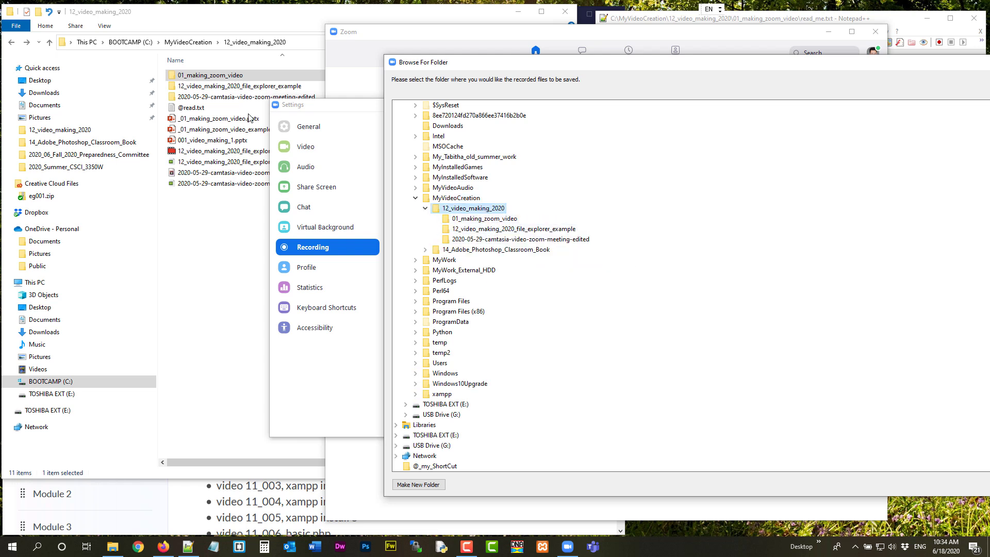
left_click(479, 218)
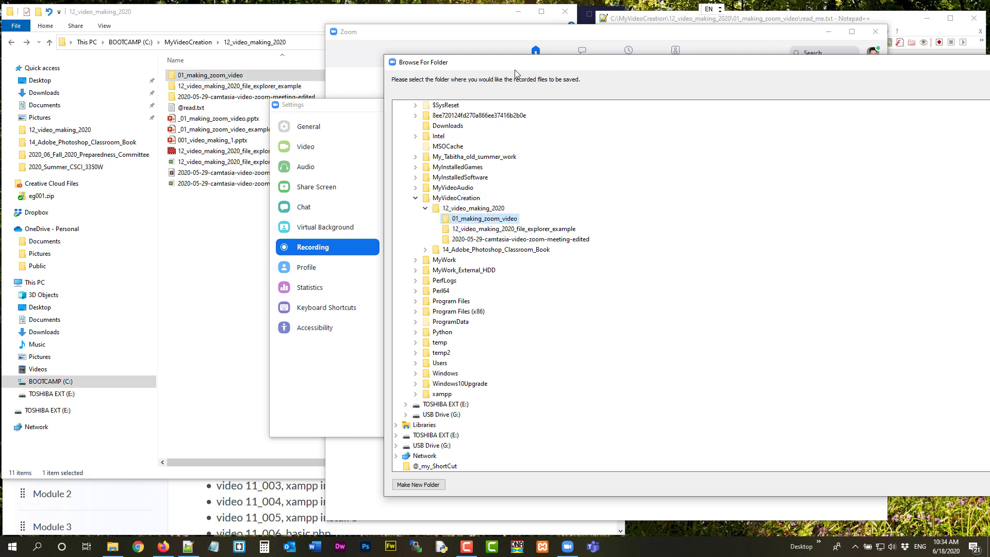
left_click_drag(569, 64, 335, 55)
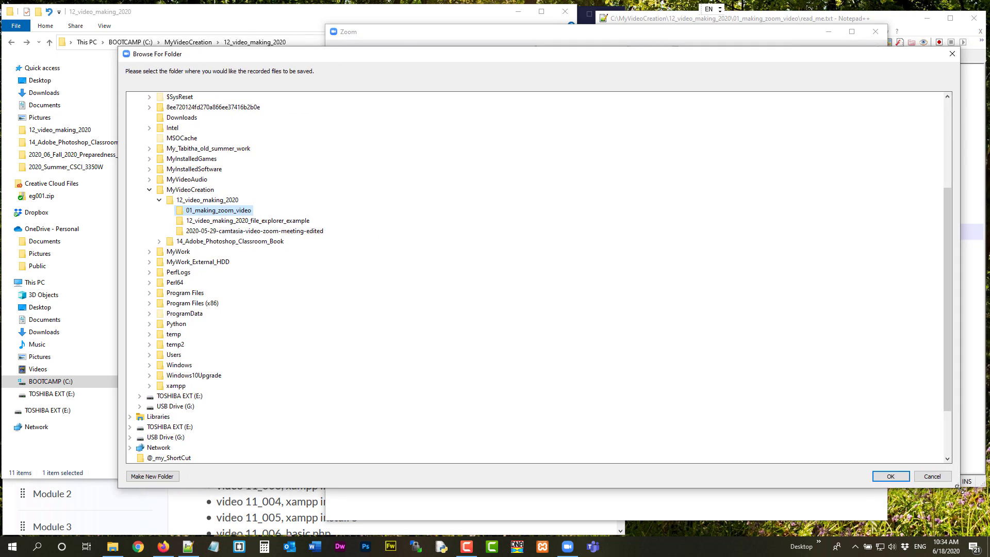
left_click_drag(960, 487, 788, 458)
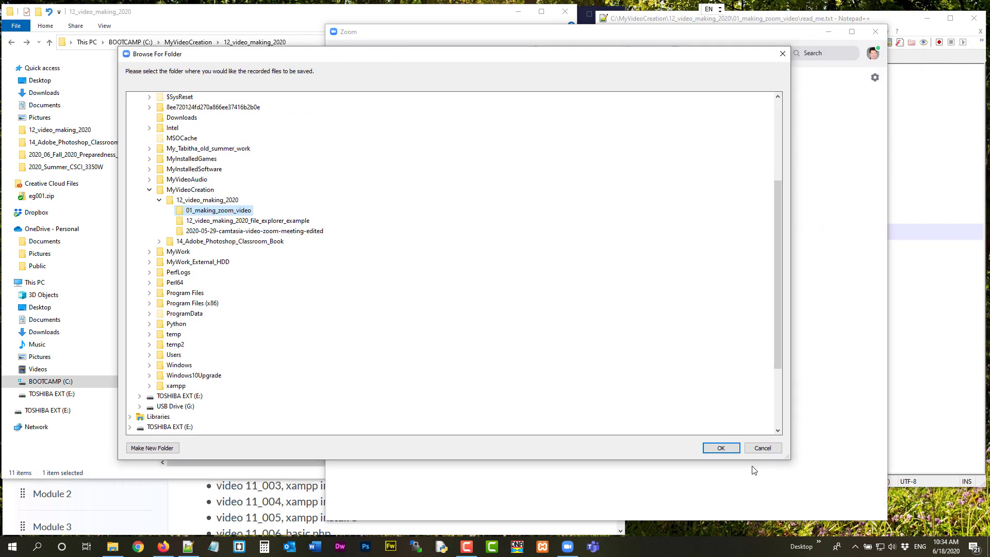
left_click(714, 451)
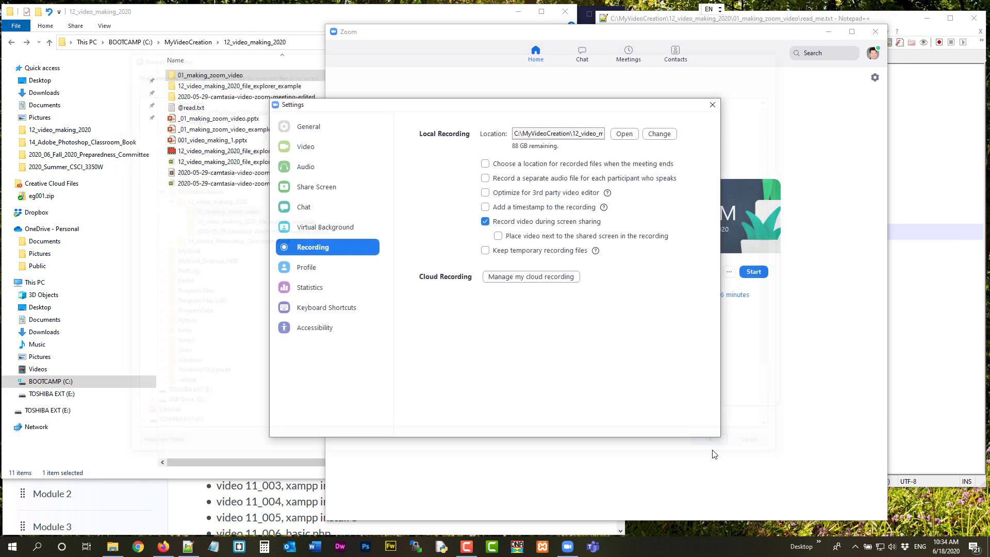
left_click(560, 135)
left_click(562, 154)
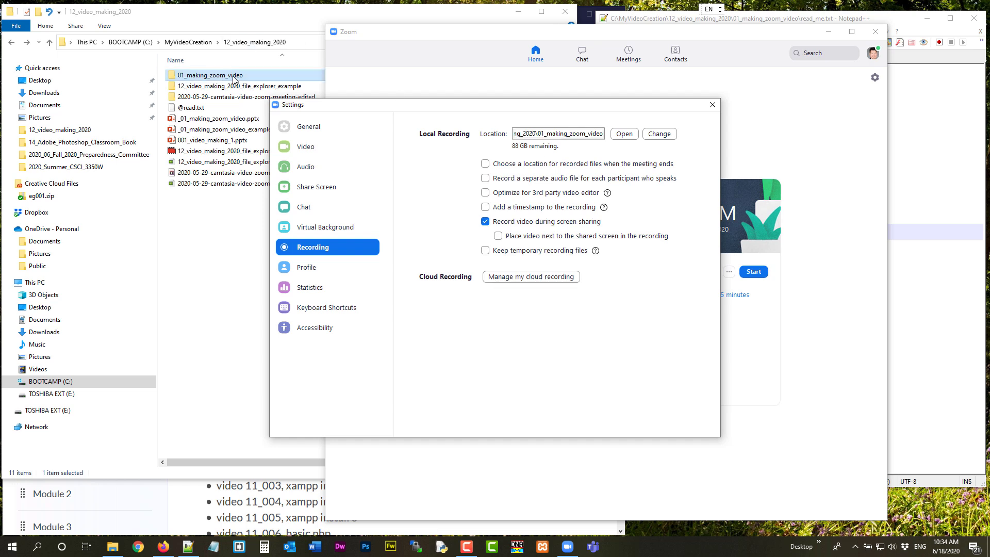
Review the General and Recording settings, close Settings and move the Zoom window clear of the read_me.txt plan
left_click(309, 127)
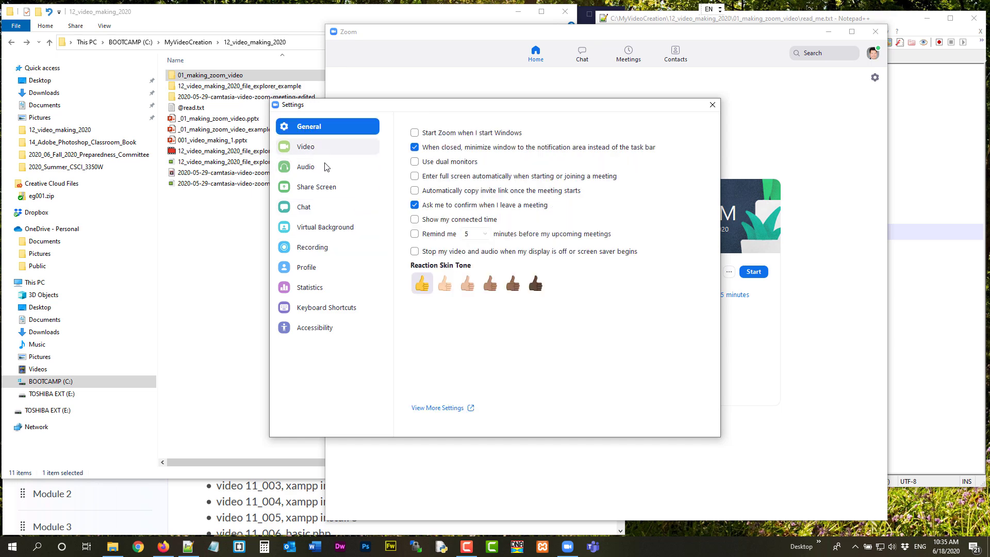
left_click(323, 249)
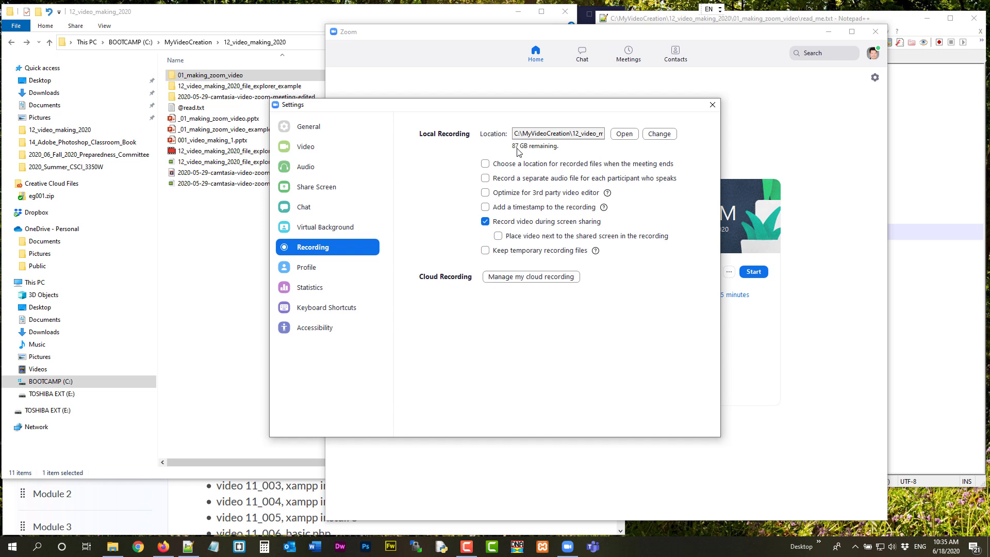
left_click(314, 130)
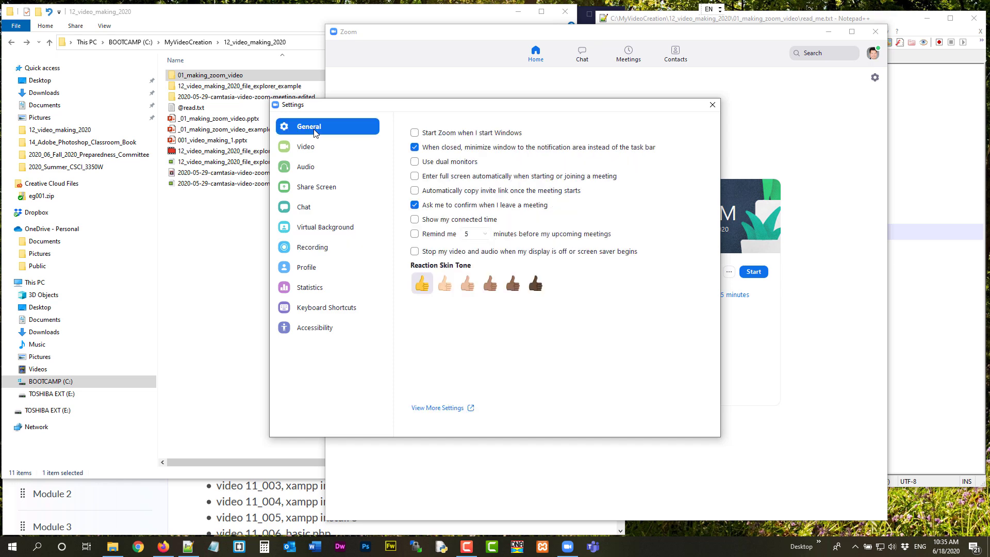
left_click(712, 105)
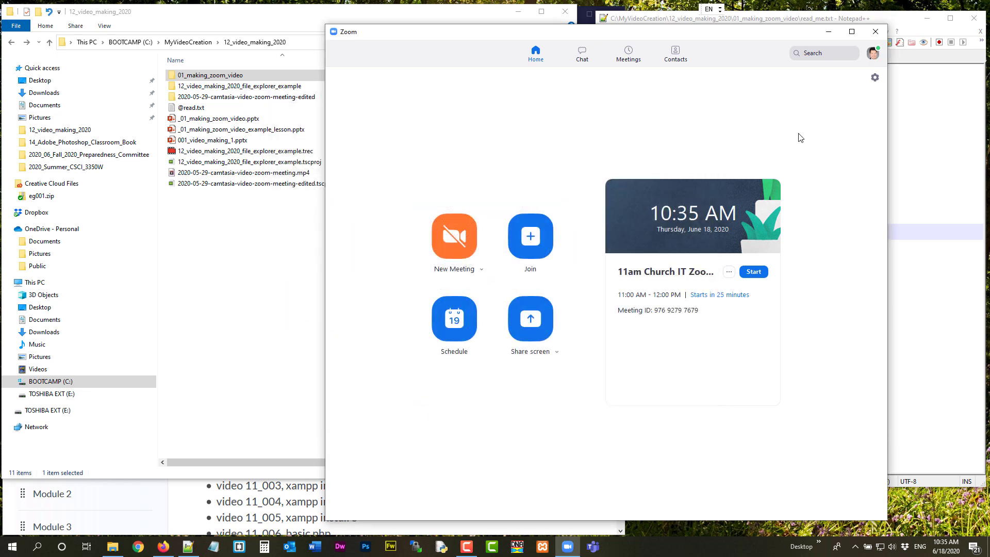
left_click_drag(633, 37, 365, 33)
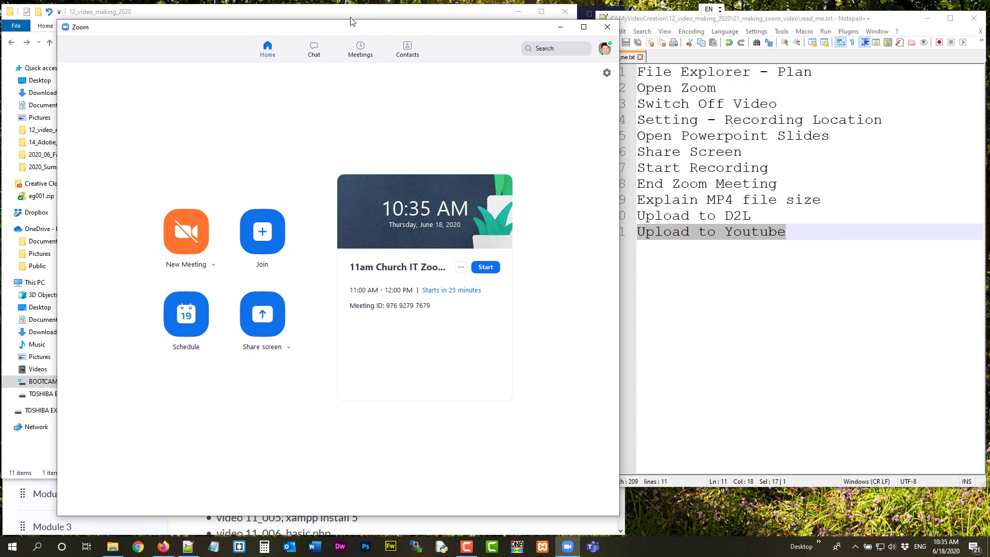
left_click_drag(382, 29, 339, 16)
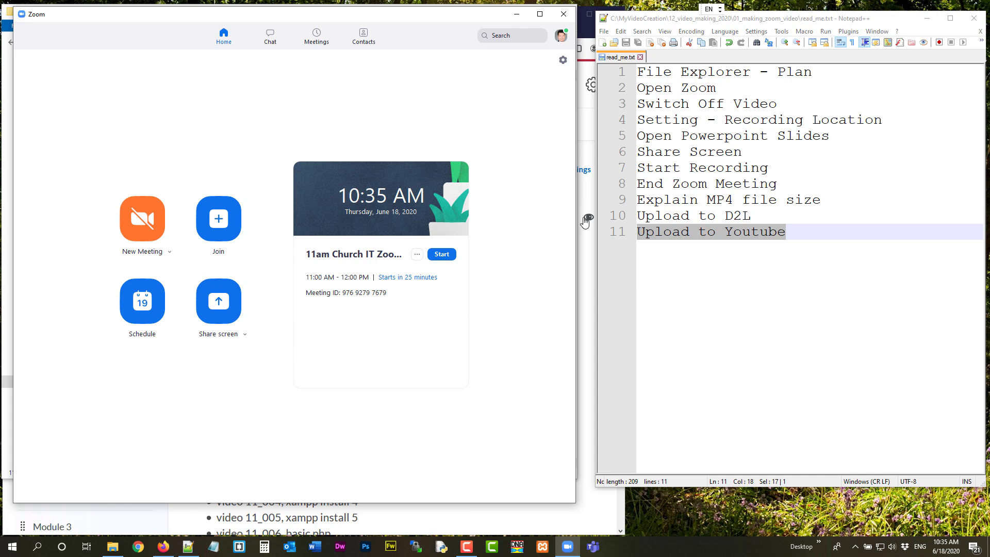
Switch to File Explorer, open _01_making_zoom_video_example_lesson.pptx in PowerPoint and show it in Reading View
left_click(113, 547)
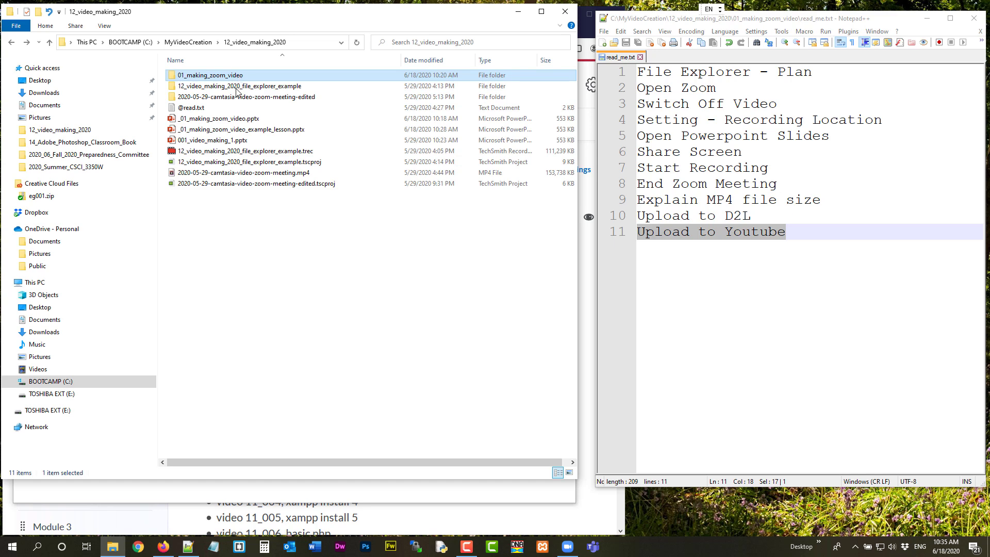
double_click(230, 131)
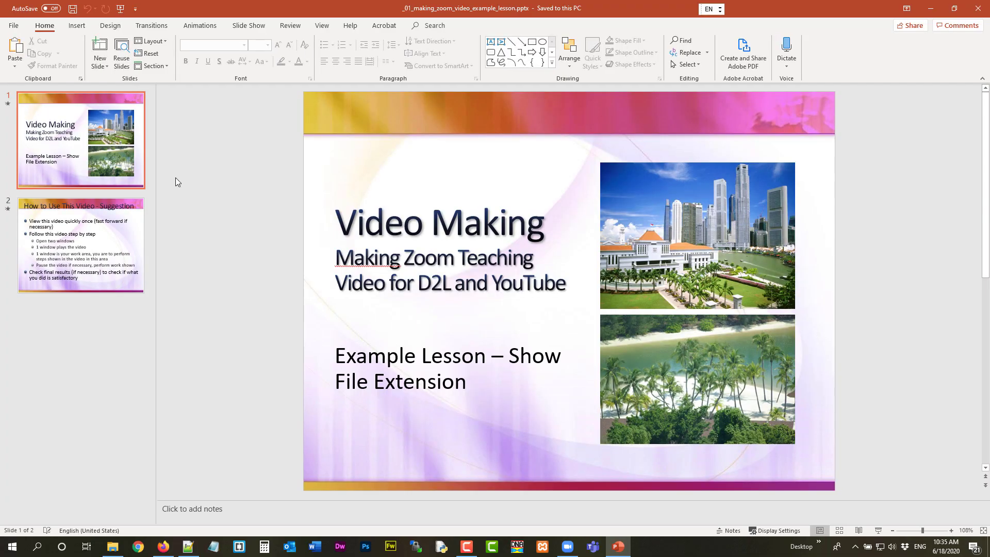
left_click(859, 531)
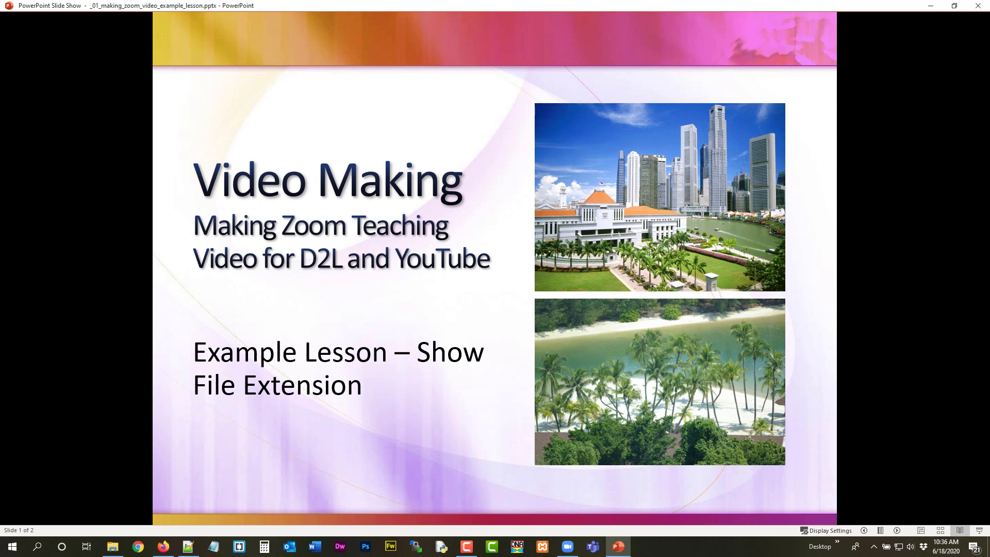
Switch to Zoom, start a new meeting and join it with computer audio
left_click(568, 546)
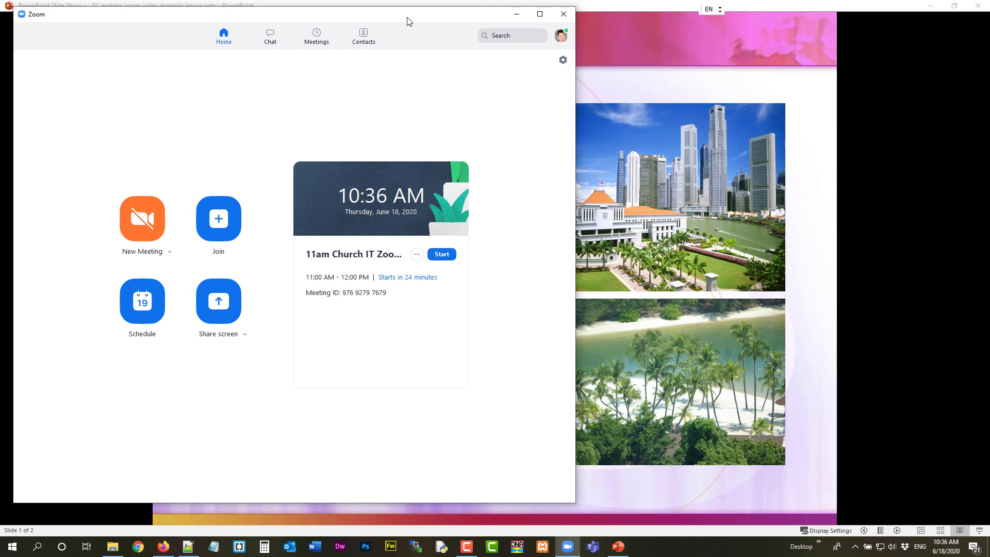
left_click(144, 223)
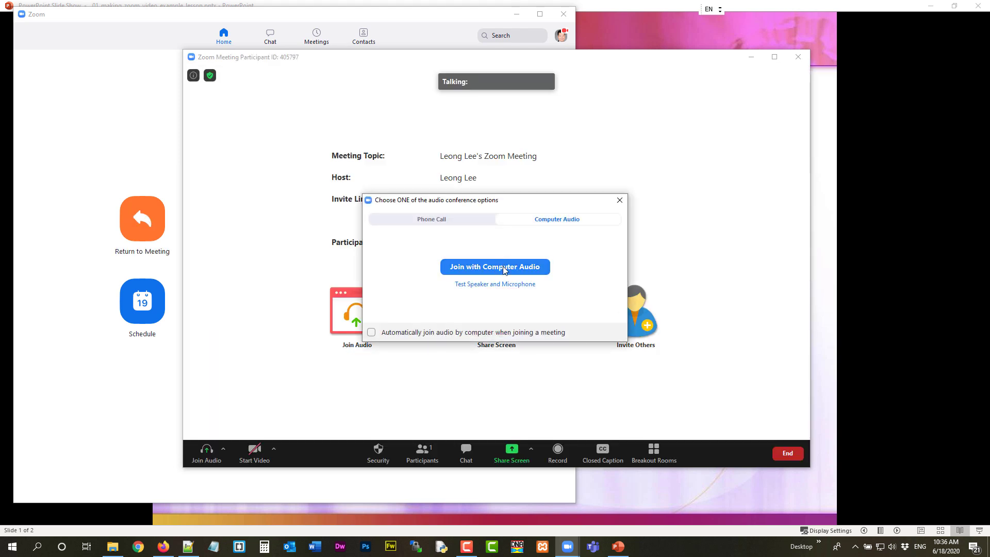
left_click(502, 266)
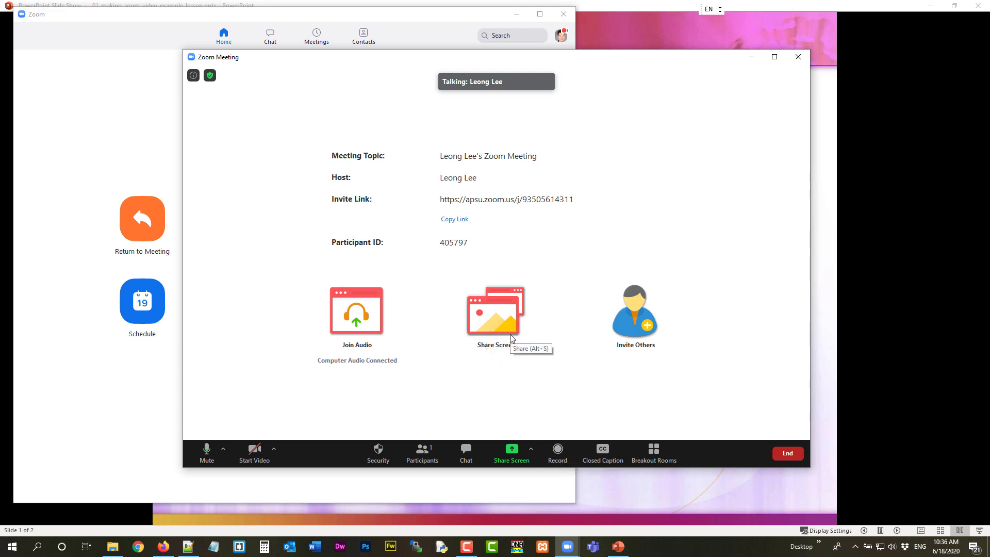
Start recording the meeting on this computer and share Screen 3
left_click(558, 454)
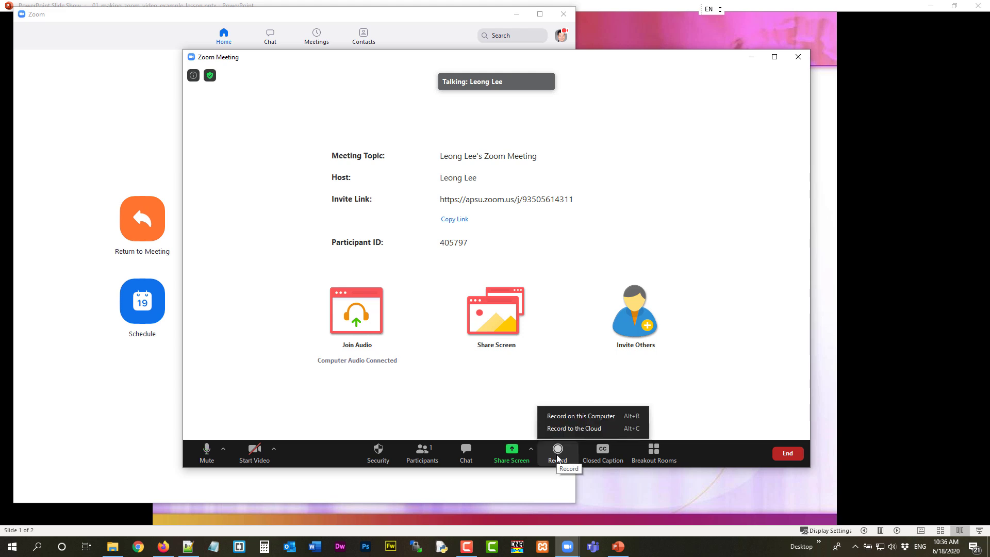
left_click(566, 417)
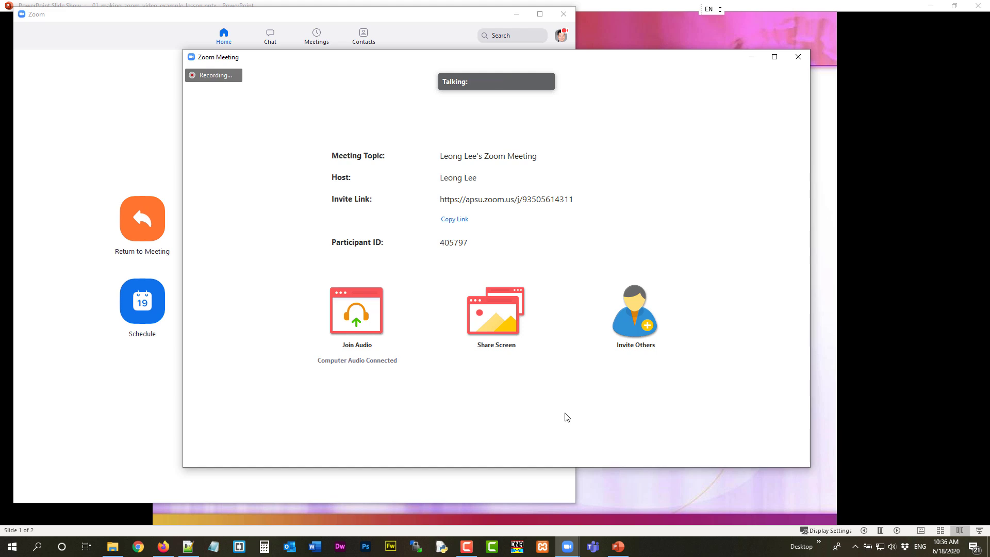
left_click(499, 326)
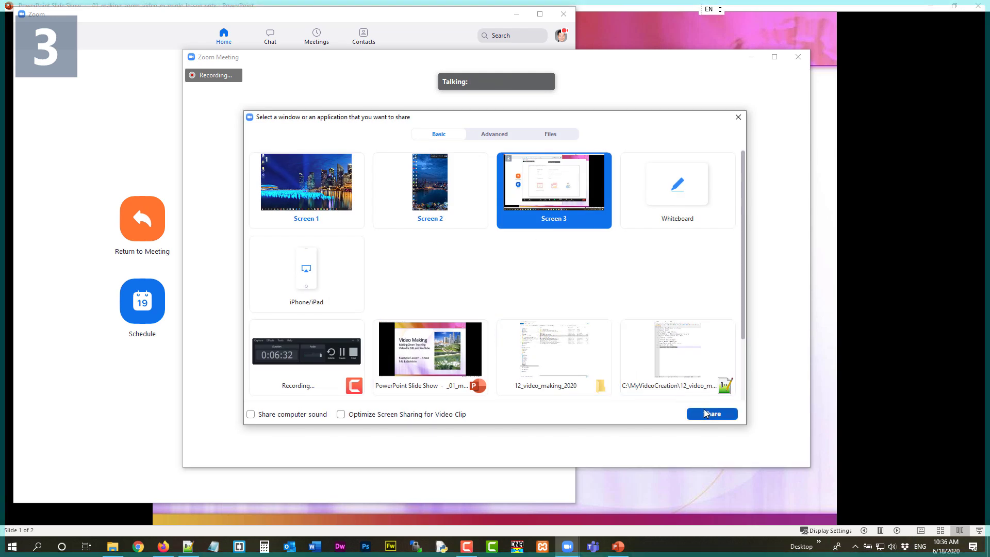
left_click(706, 414)
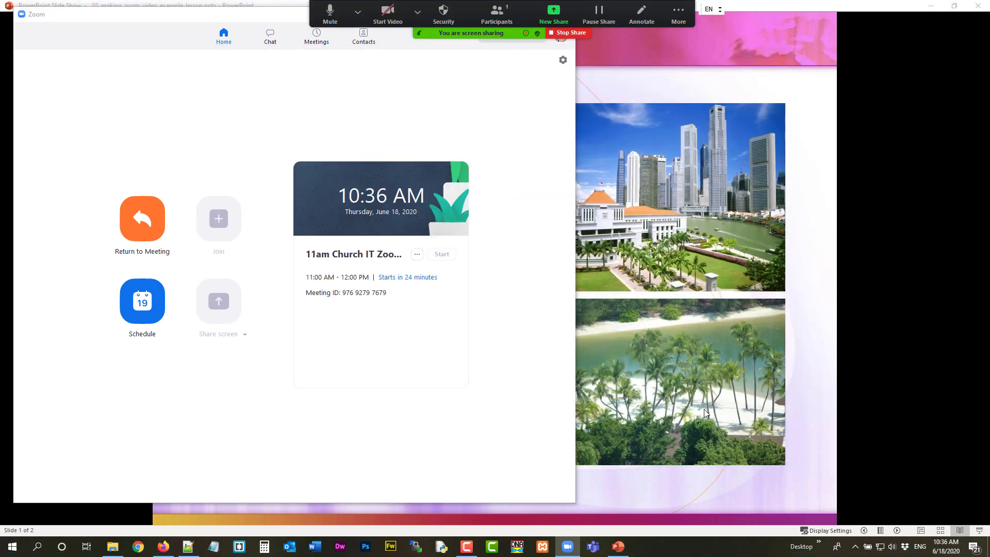
Minimize the Zoom home window to uncover the lesson slides and advance to slide 2
double_click(211, 18)
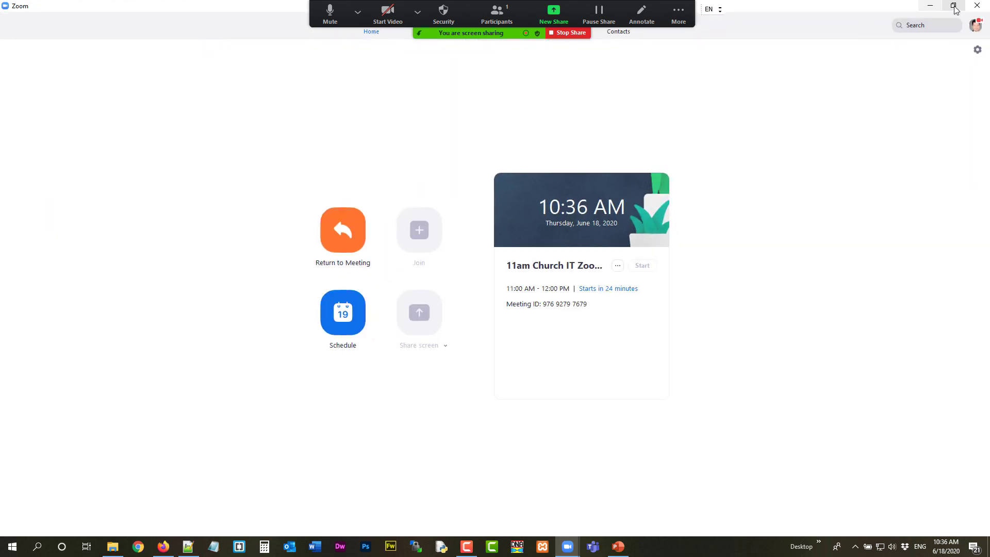
left_click(931, 6)
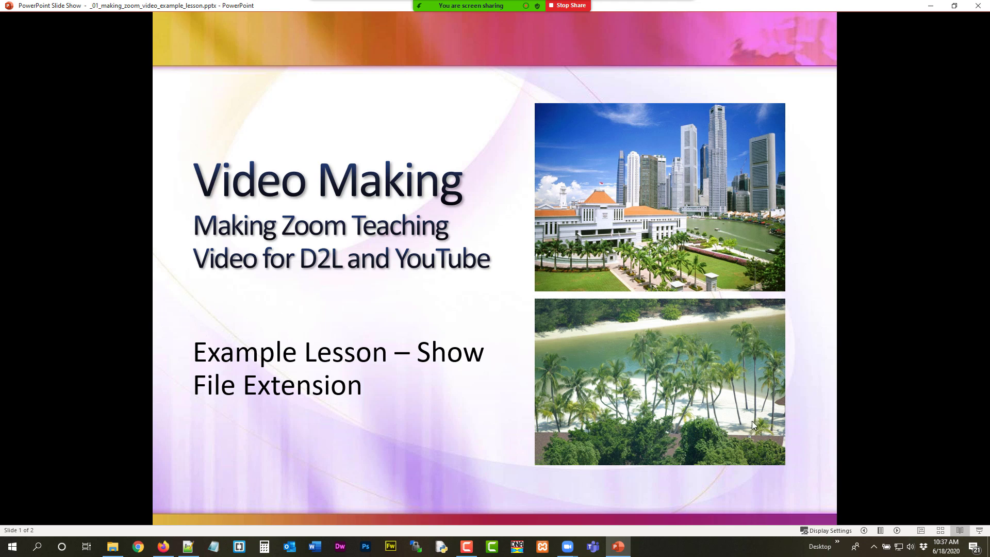
left_click(898, 531)
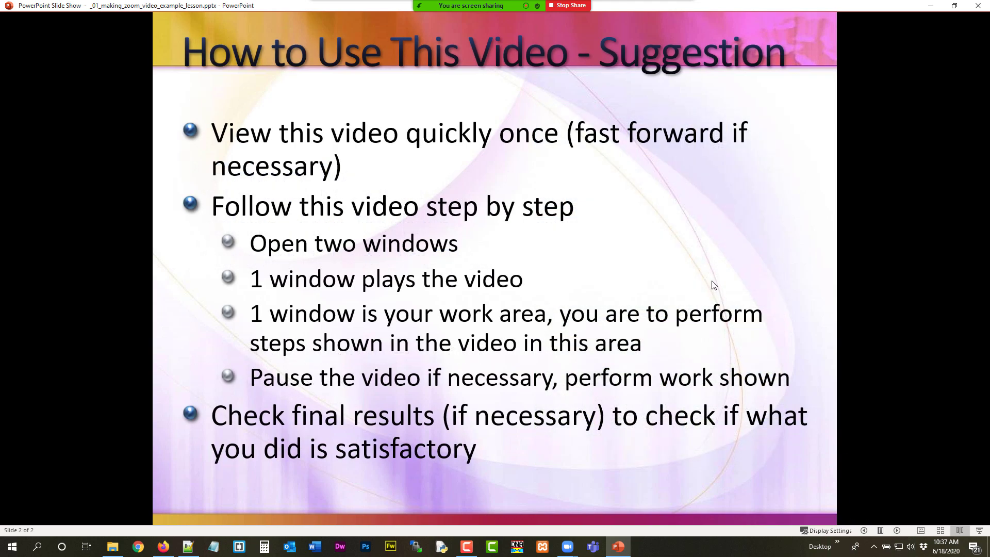
Minimize PowerPoint, then move File Explorer below the screen-sharing bar and widen its window
left_click(931, 6)
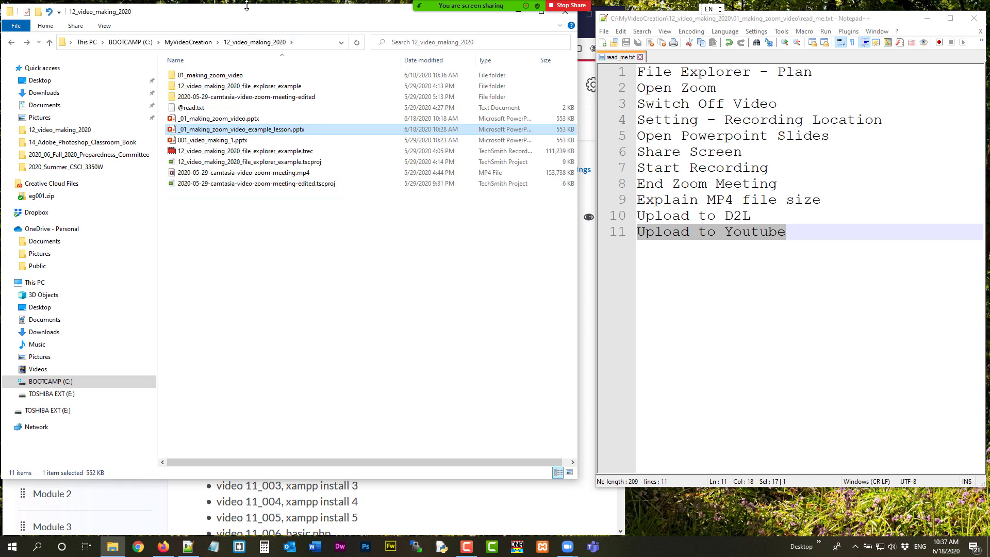
left_click_drag(254, 16, 259, 35)
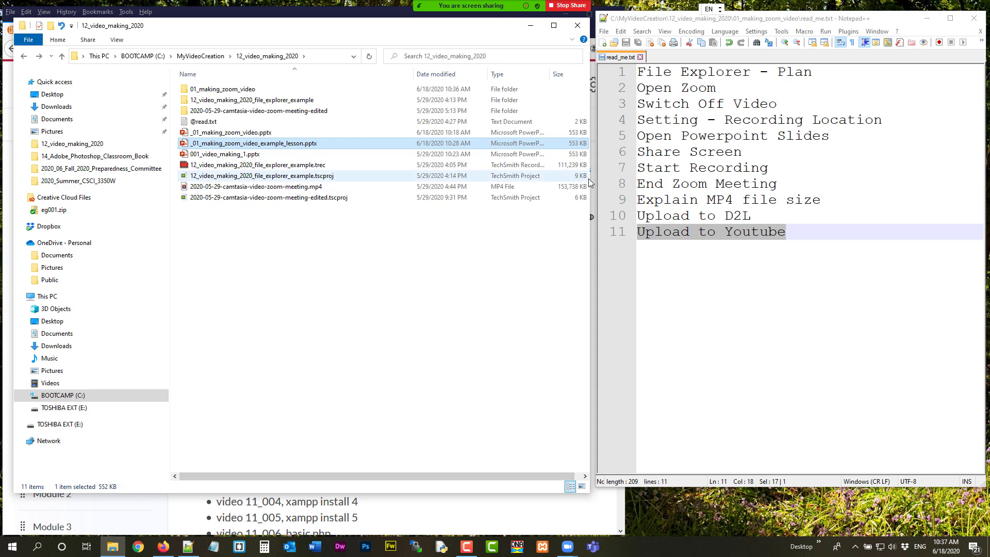
left_click_drag(589, 181, 681, 183)
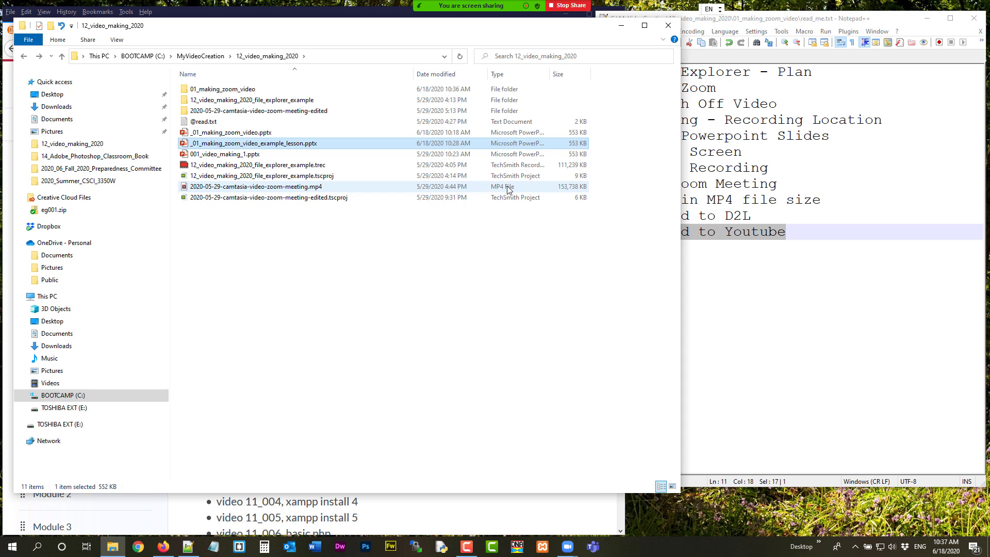
Inspect the MP4 and _01_making_zoom_video.pptx names, then turn off file name extensions in File Explorer
left_click(328, 186)
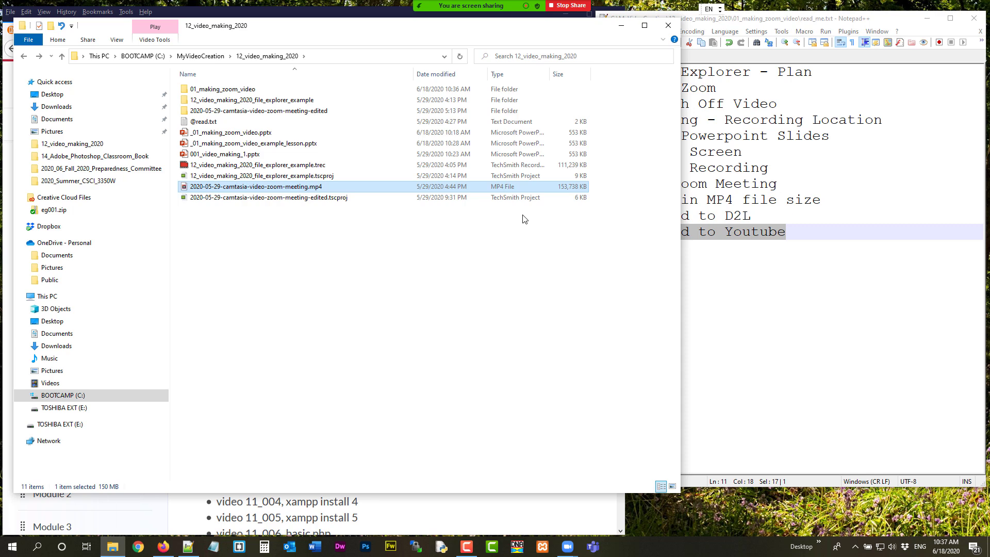
left_click(246, 134)
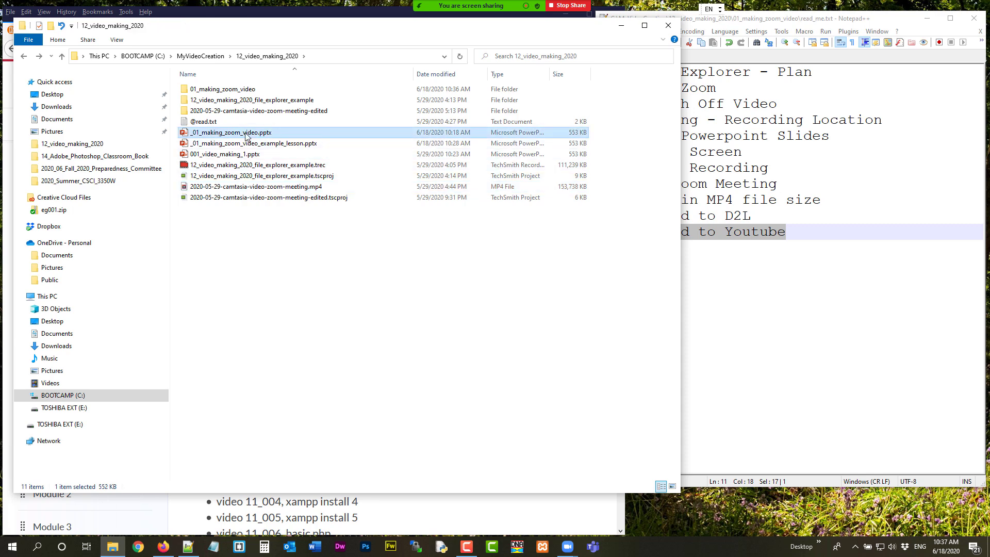
left_click(116, 39)
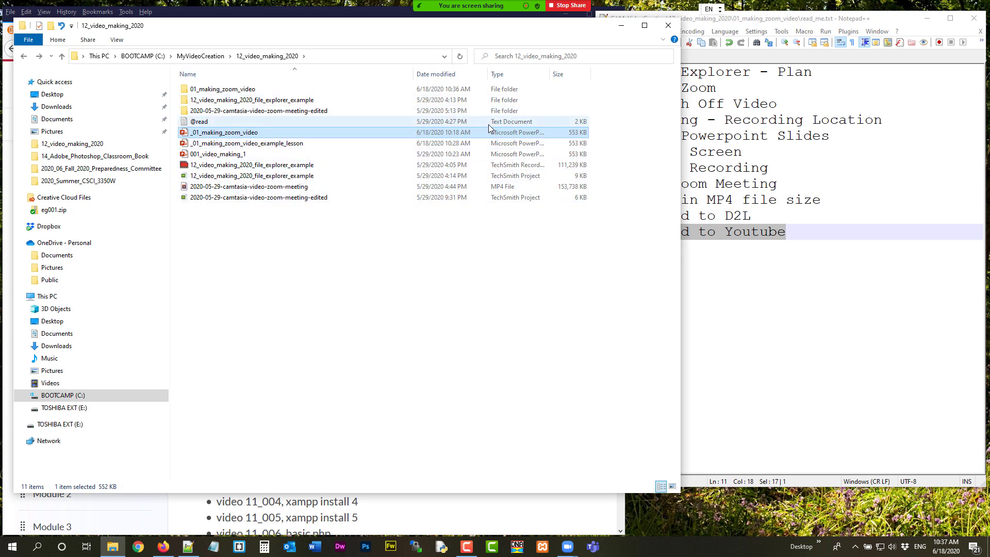
Turn on file name extensions in File Explorer and select 2020-05-29-camtasia-video-zoom-meeting.mp4
left_click(124, 45)
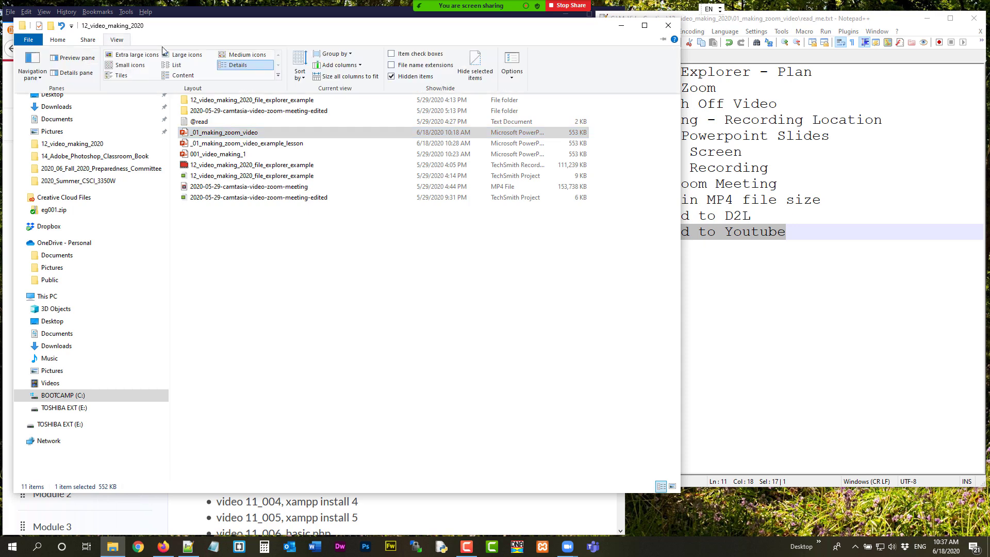
left_click(391, 66)
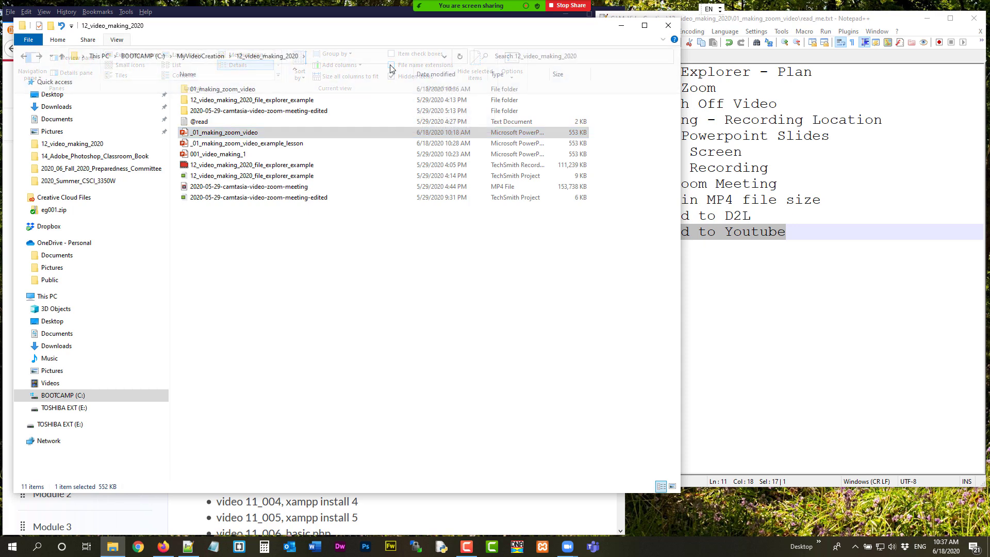
left_click(281, 188)
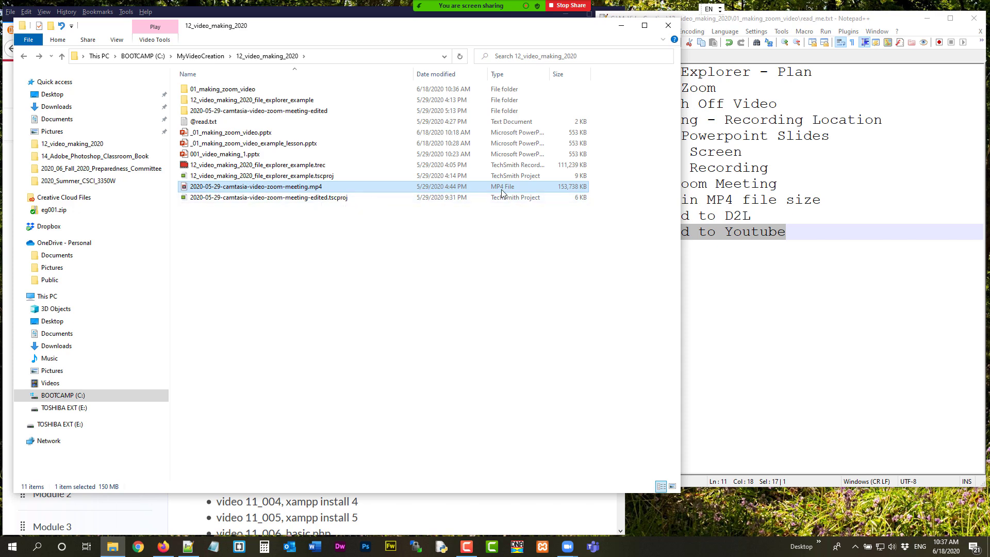
Apply the Details layout to the file list and inspect which columns are enabled
left_click(117, 40)
left_click(222, 66)
right_click(364, 78)
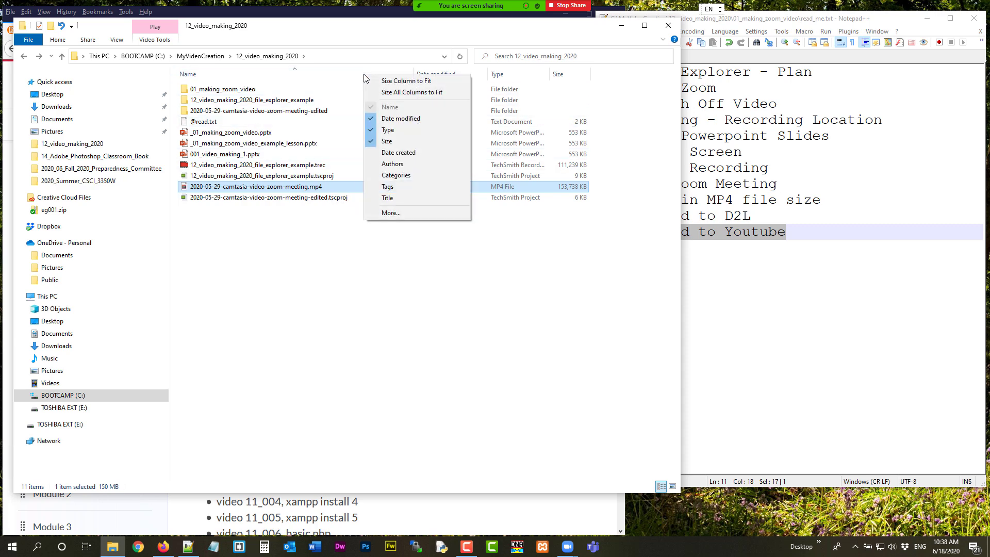
left_click(382, 280)
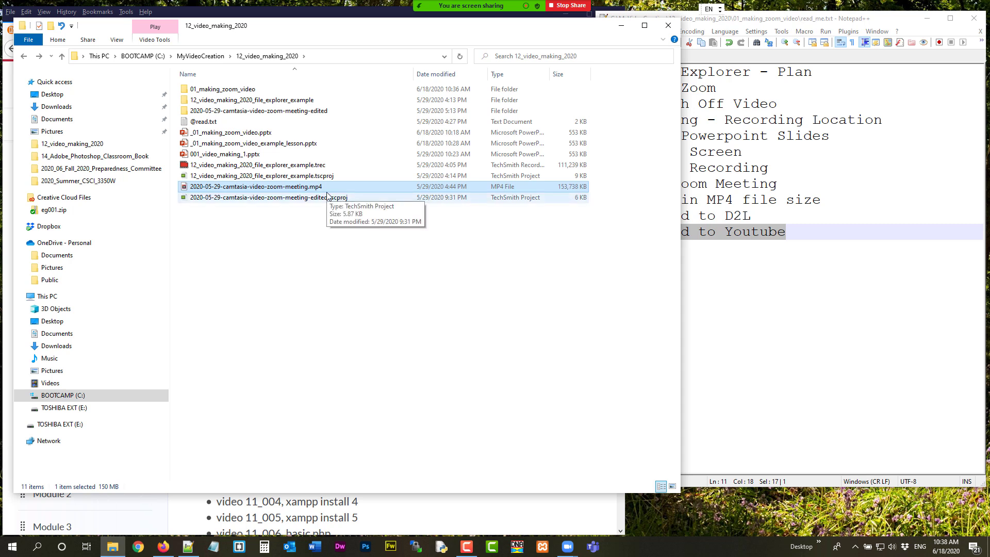
Recheck the File name extensions option, inspect the MP4 file's details and widen the Type column
left_click(111, 42)
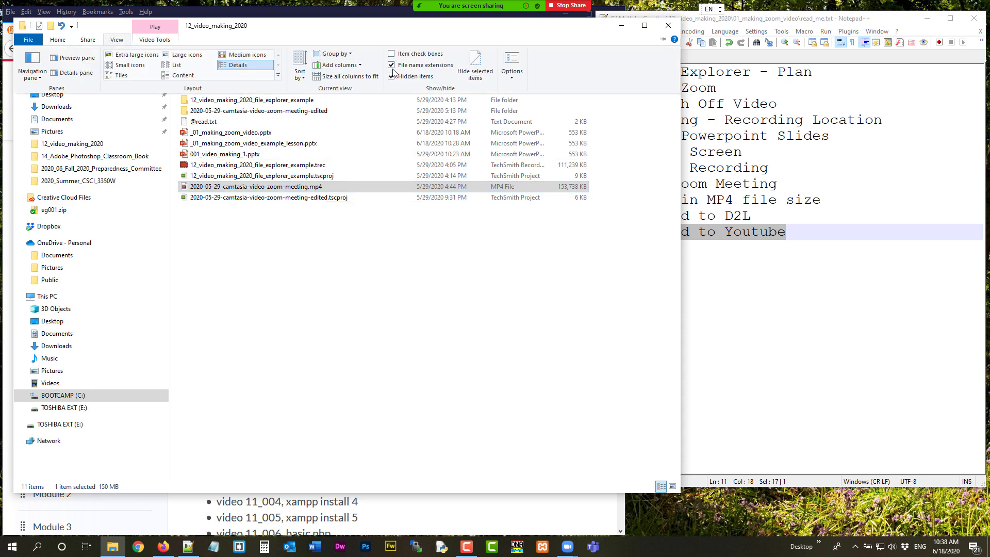
left_click(428, 345)
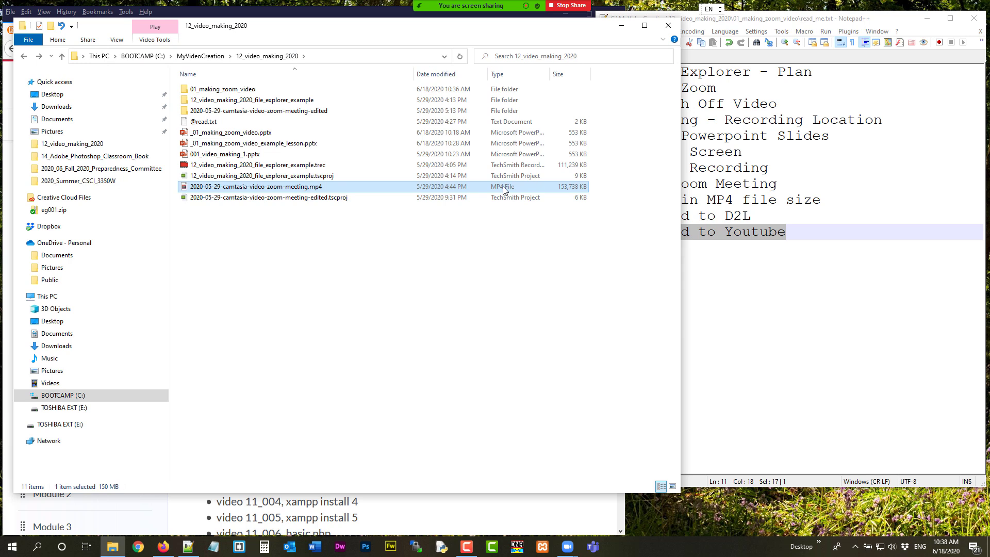
mouse_move(313, 194)
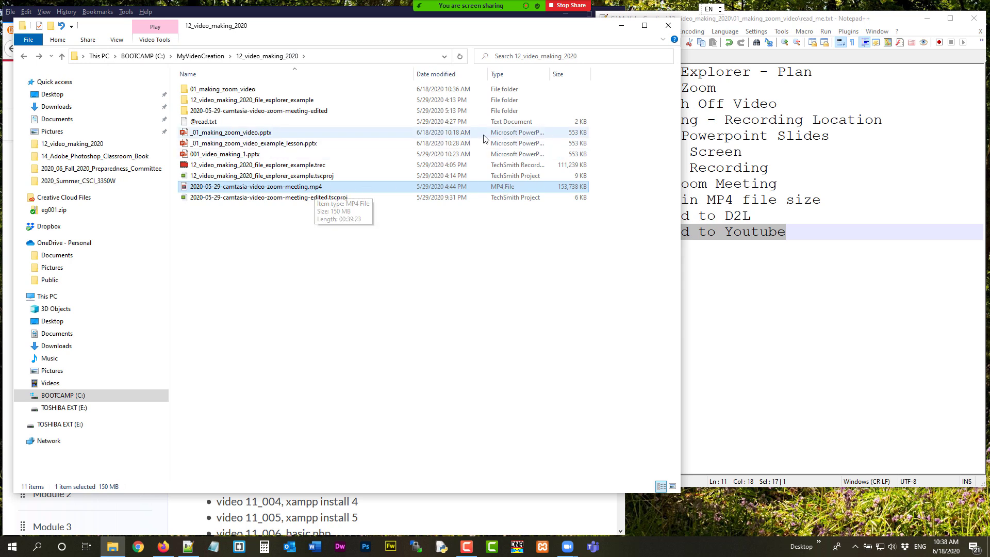
left_click_drag(552, 74, 587, 75)
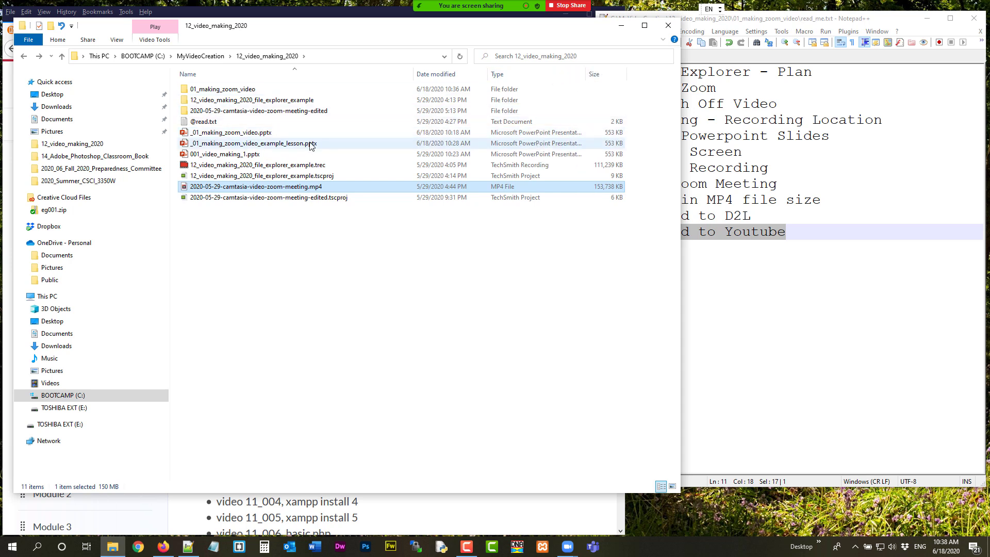
mouse_move(261, 139)
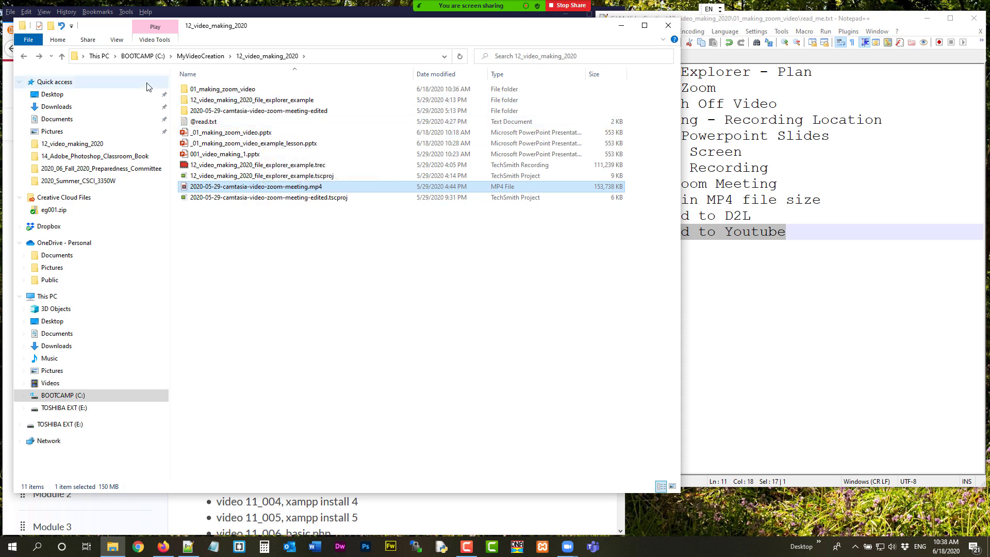
Demonstrate the File name extensions option by switching it off and back on for the 12_video_making_2020 folder
left_click(117, 41)
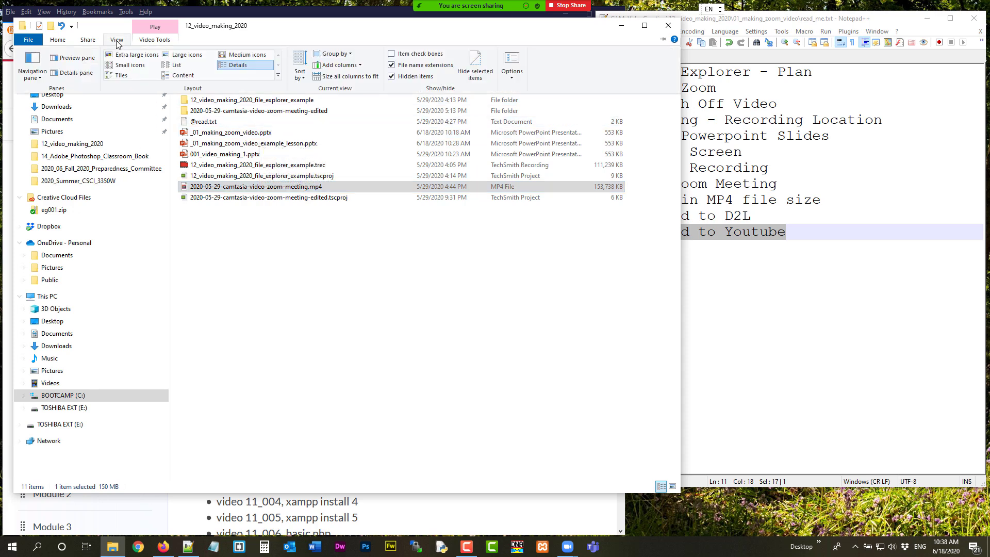
left_click(398, 67)
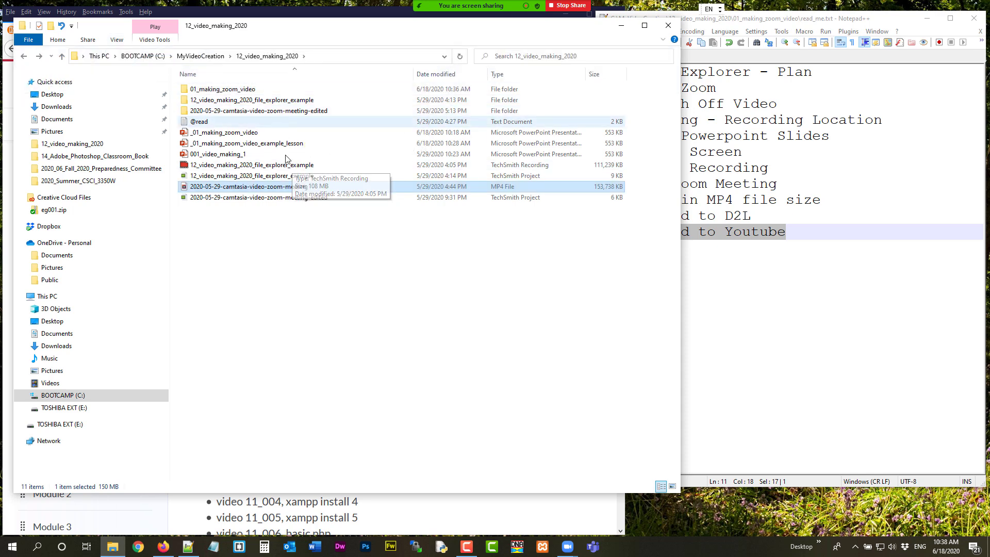
left_click(112, 41)
left_click(407, 65)
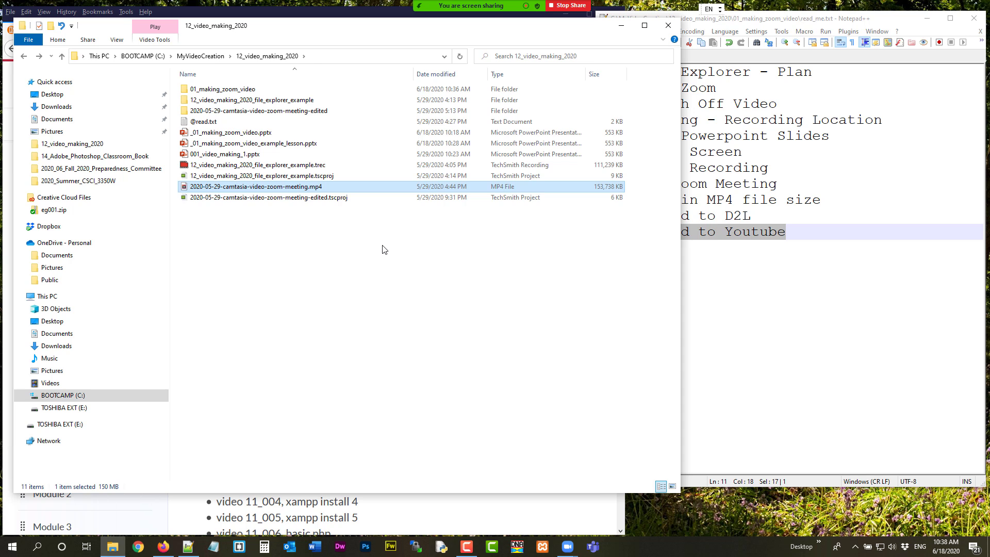
Stop sharing the screen in Zoom and end the meeting for all
left_click(574, 549)
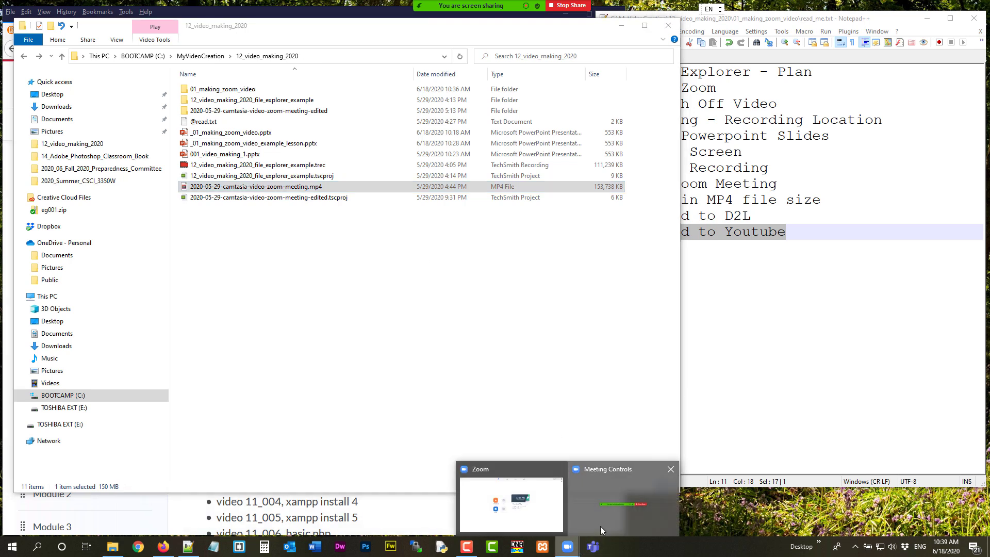
mouse_move(473, 4)
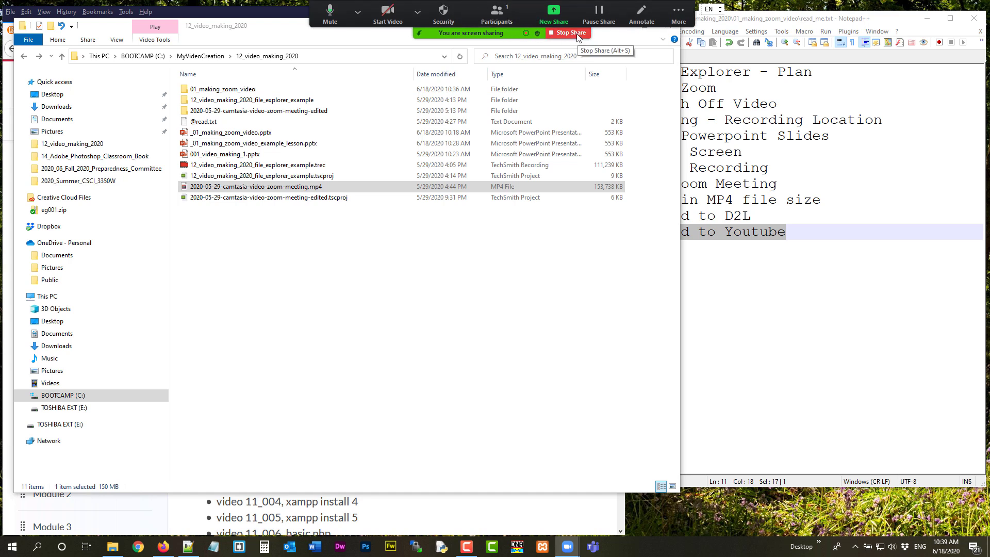
left_click(577, 34)
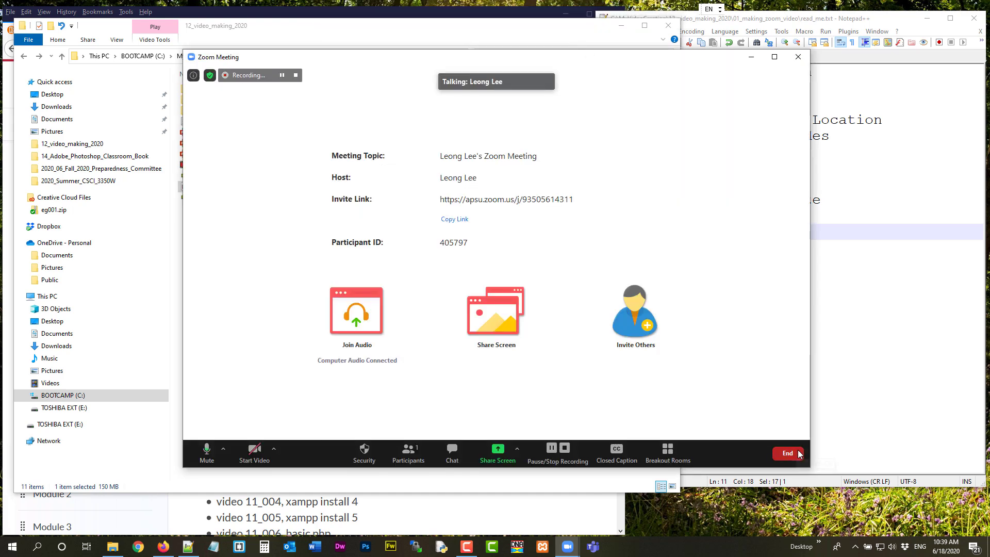
left_click(798, 456)
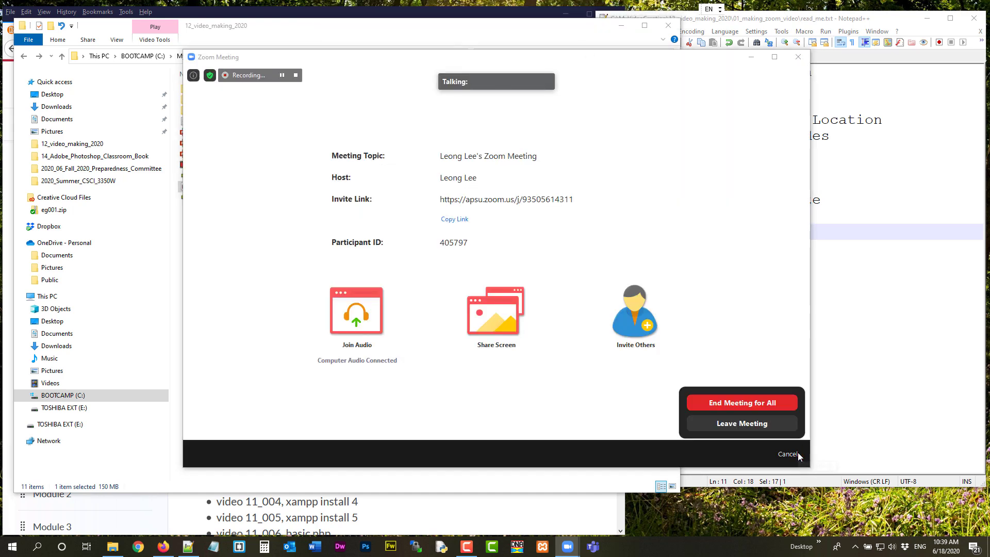
left_click(777, 404)
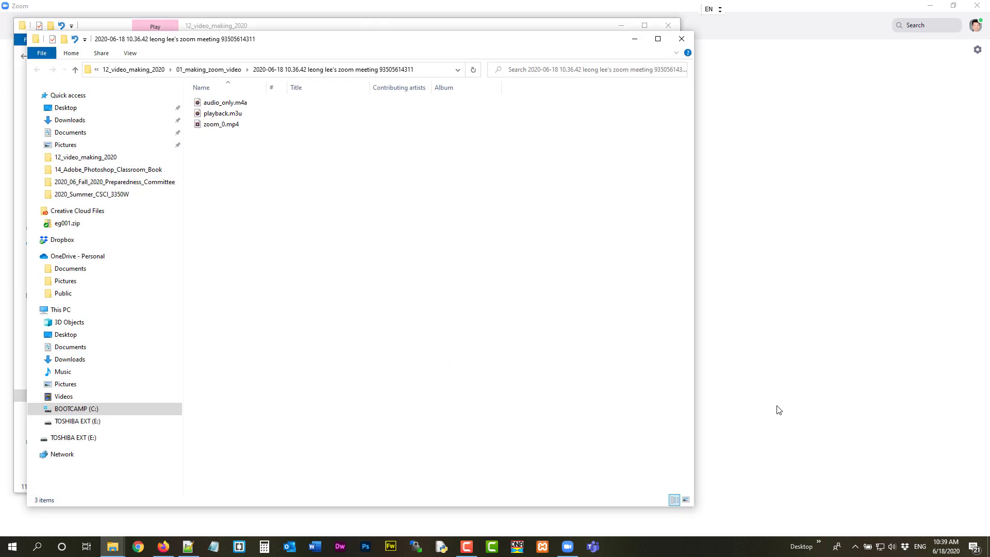
Widen the recording's newly opened folder window to examine its full path and files, and close the window
left_click_drag(432, 41, 674, 39)
left_click_drag(267, 257, 23, 257)
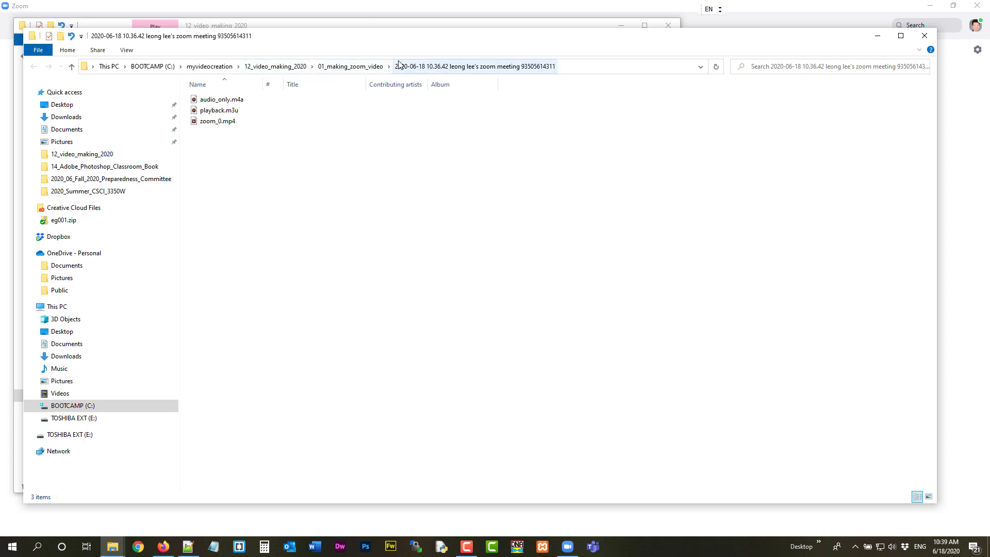
left_click(933, 34)
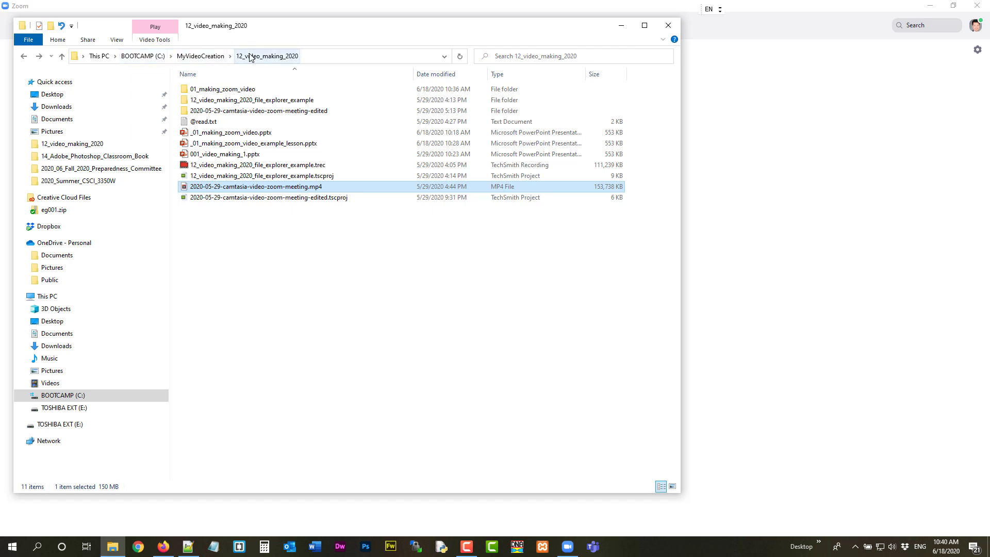
Open the 01_making_zoom_video folder, fit the Name column to its contents and open the Zoom recording subfolder
double_click(237, 89)
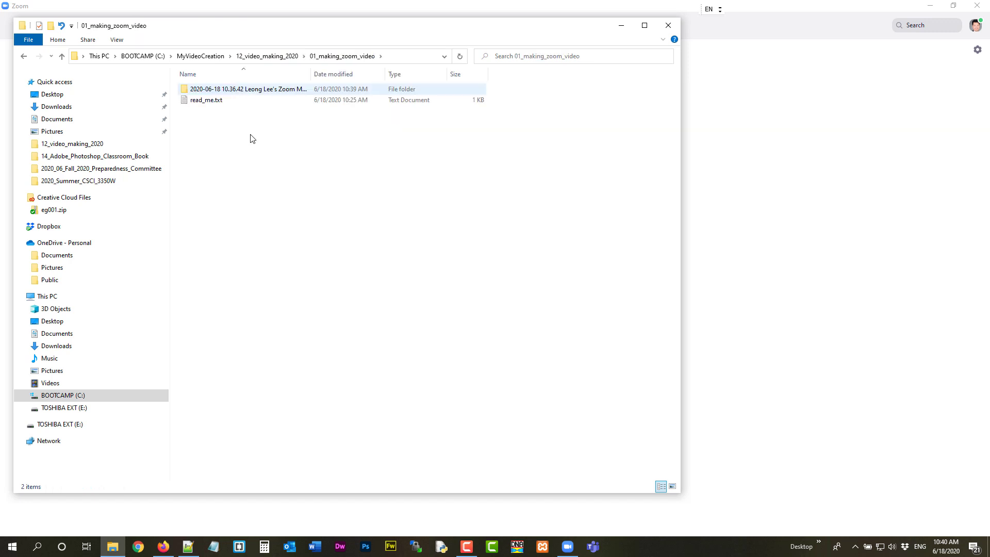
double_click(312, 73)
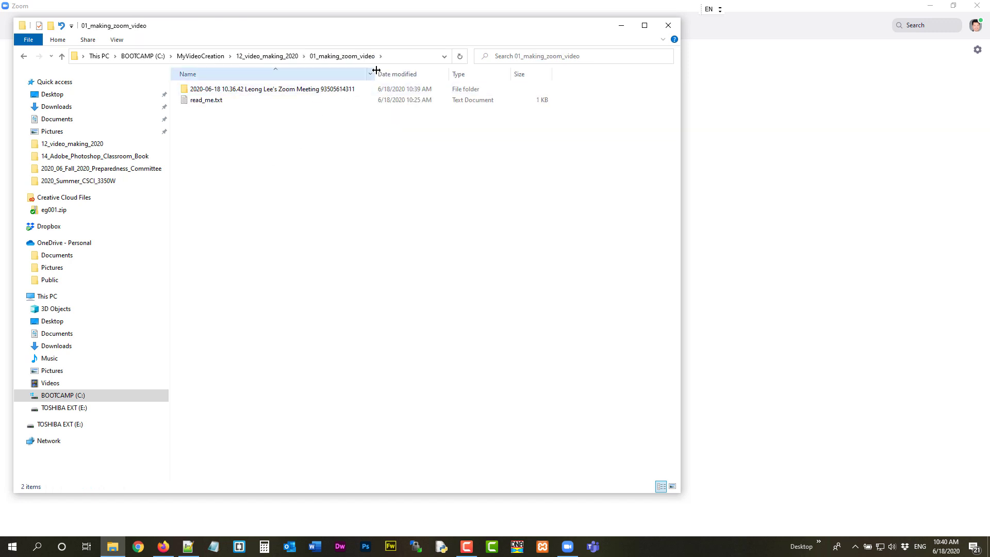
double_click(300, 90)
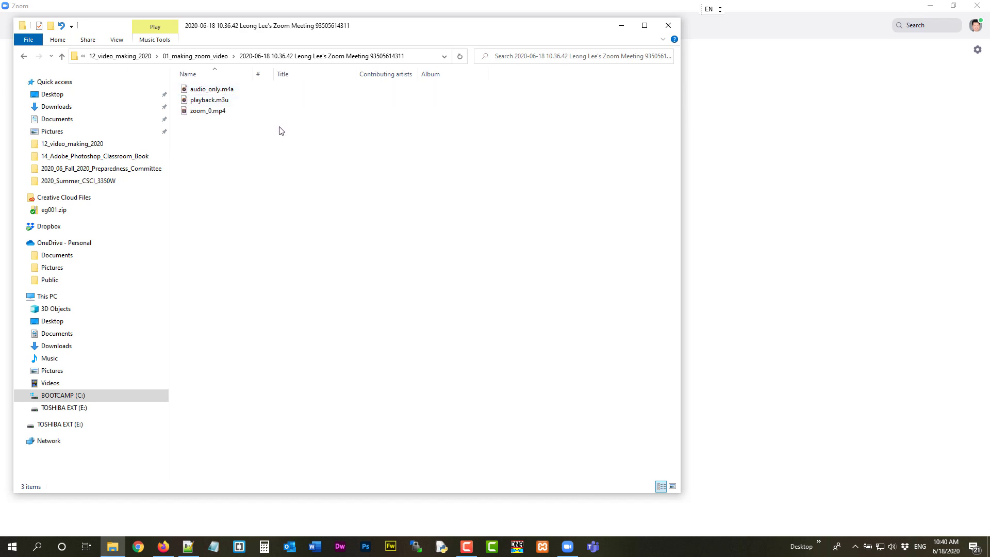
Apply the Details layout to the recording folder, widen its window and select zoom_0.mp4
left_click(121, 41)
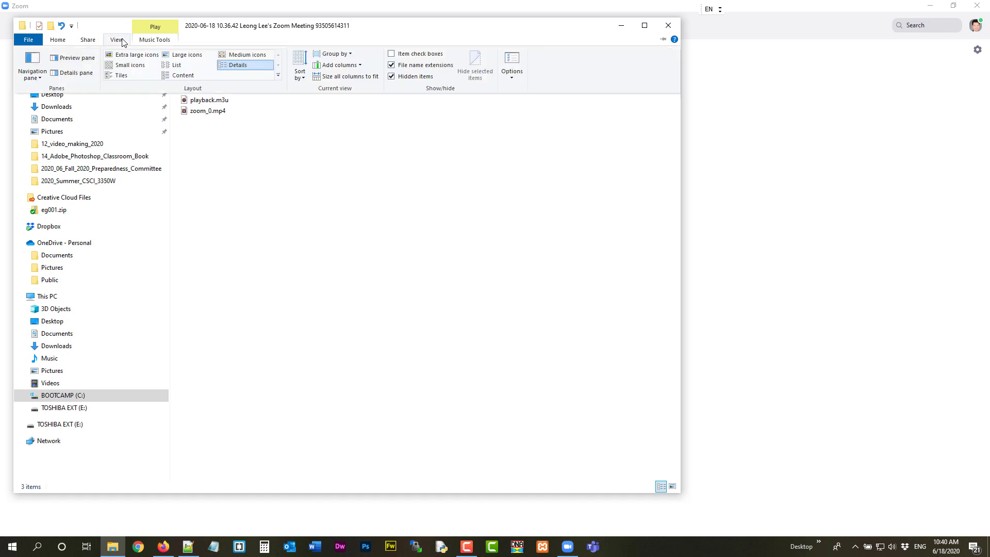
left_click(235, 67)
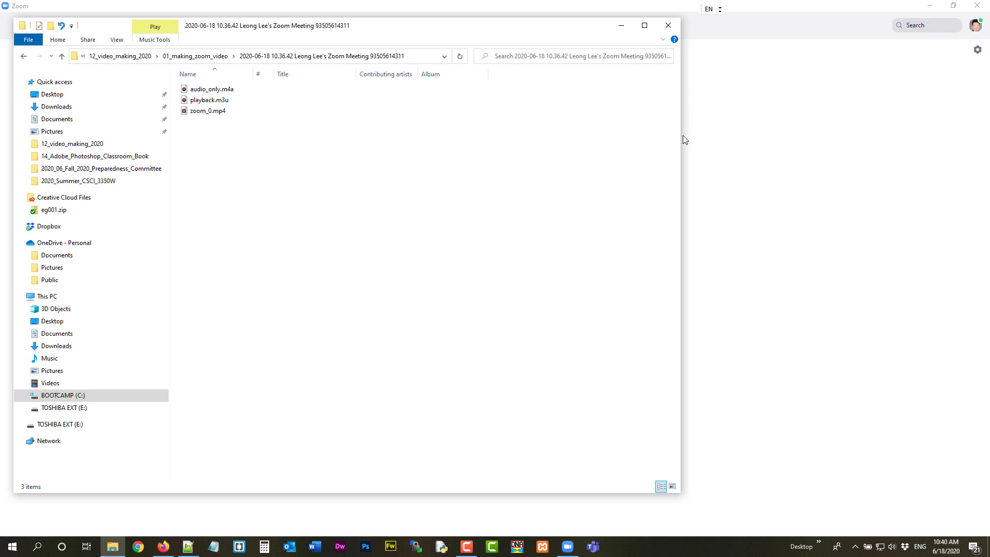
left_click_drag(681, 135, 783, 137)
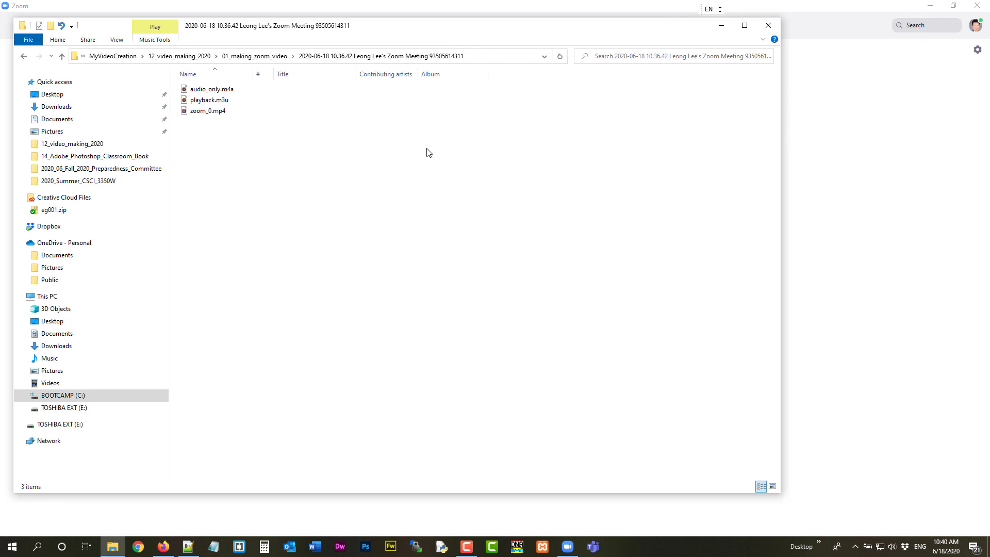
left_click(216, 115)
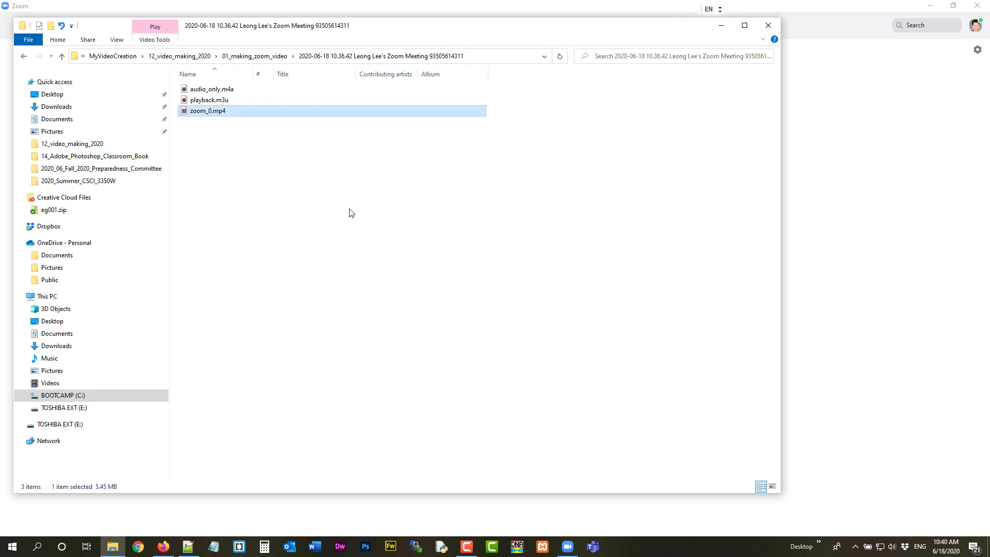
Add the Size and Type columns to the file list and place Type and Size directly after Name
right_click(307, 77)
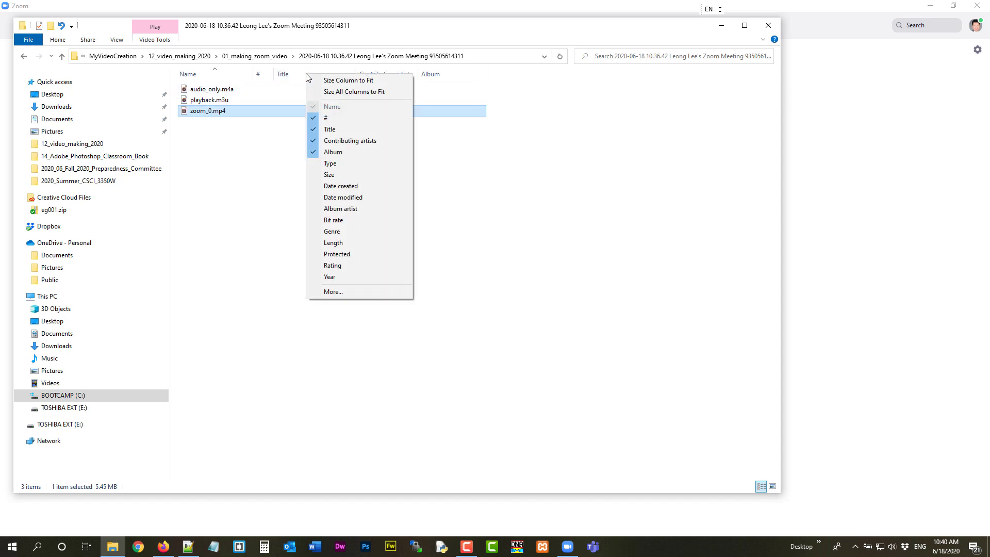
right_click(294, 73)
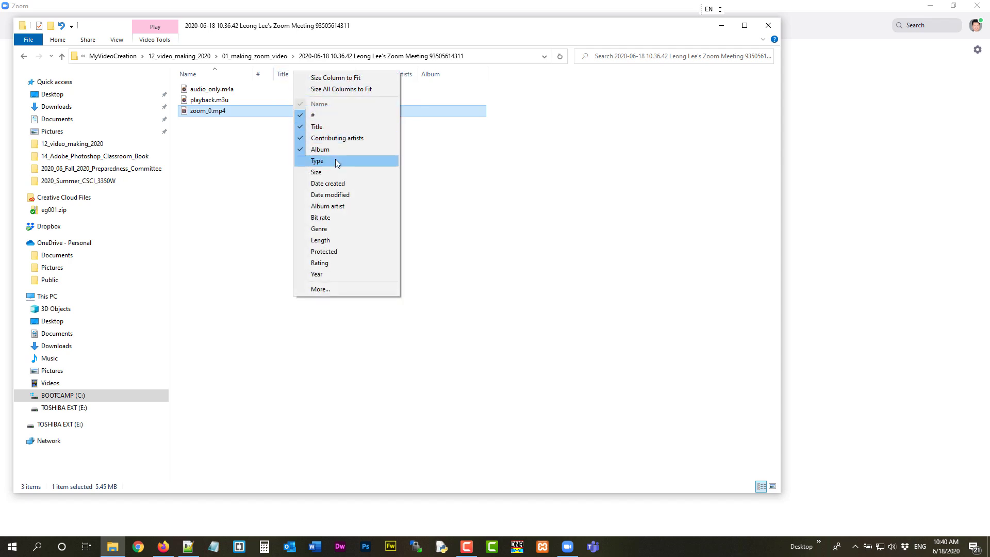
left_click(338, 172)
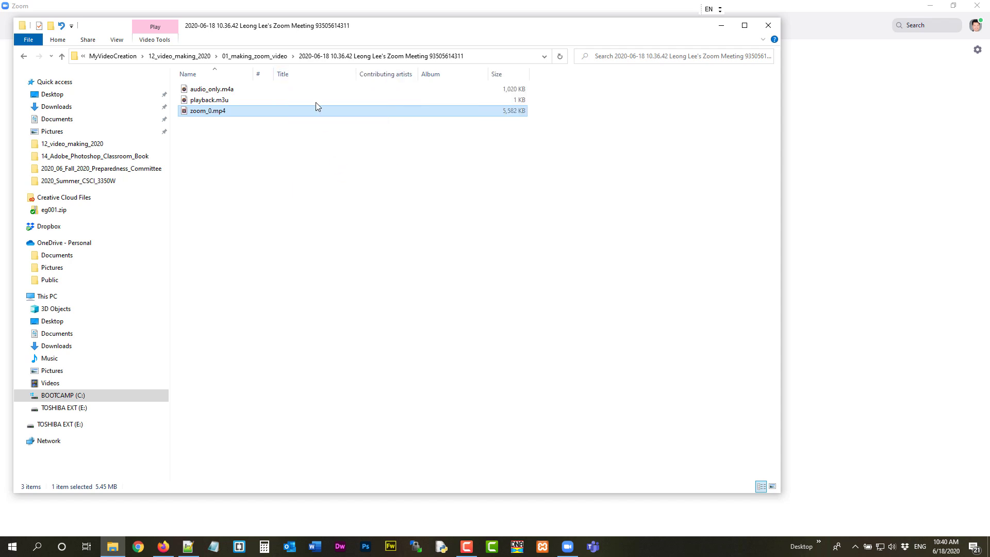
right_click(306, 76)
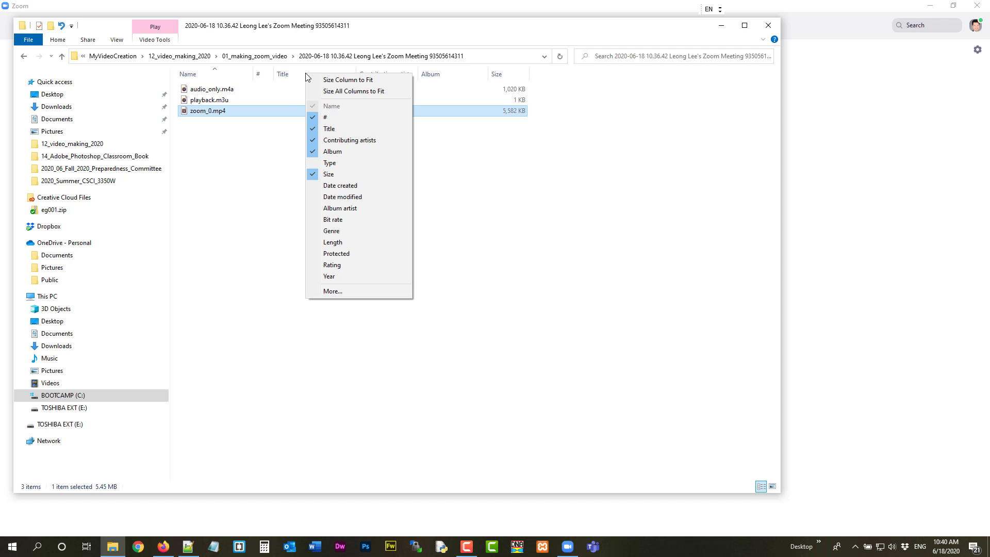
left_click(337, 163)
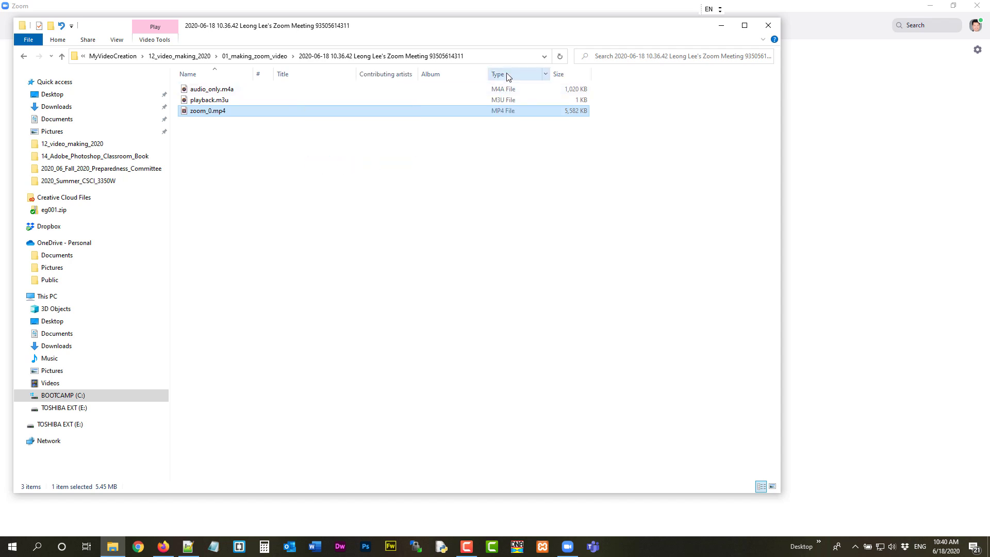
left_click_drag(508, 76, 256, 77)
left_click_drag(561, 77, 317, 78)
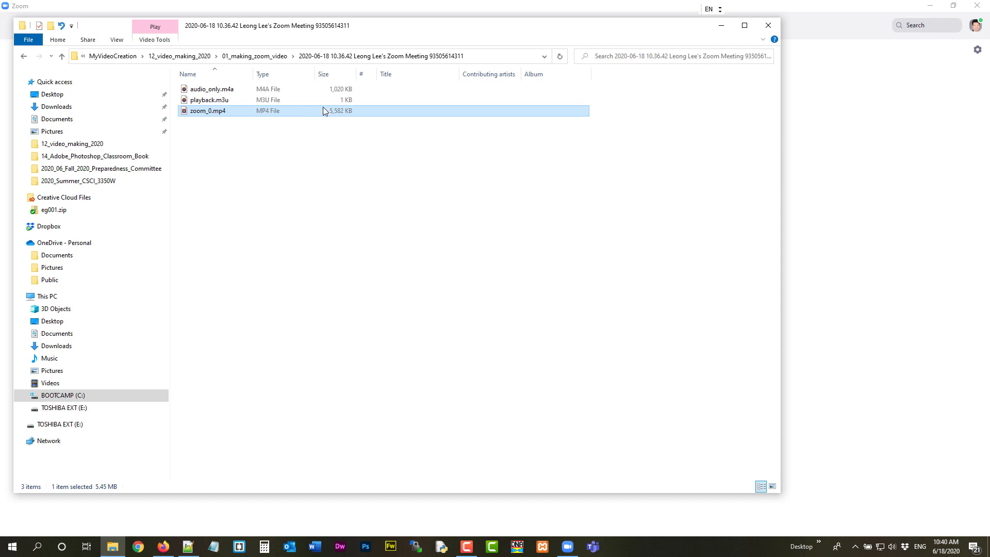
Play zoom_0.mp4 in Windows Media Player and maximize the player window
right_click(212, 112)
mouse_move(281, 219)
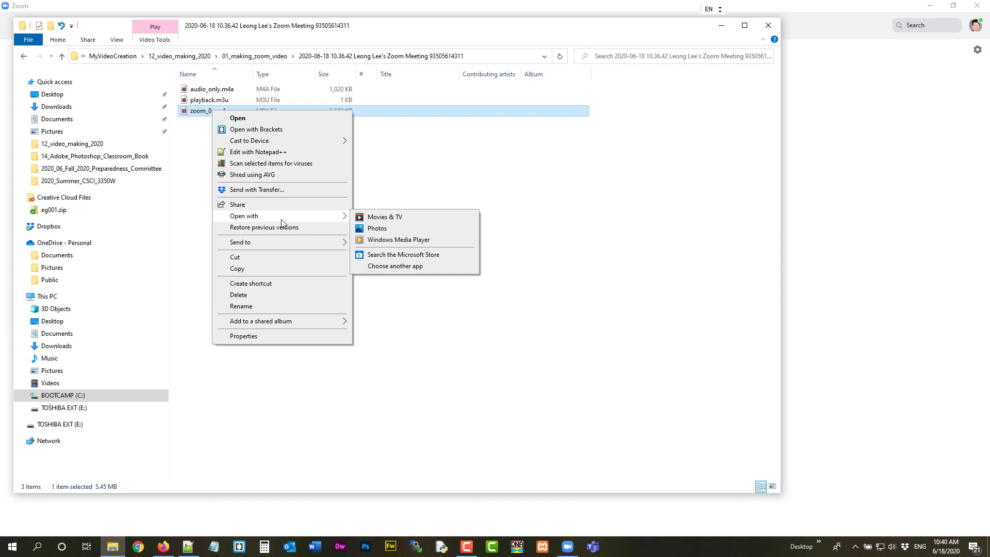
left_click(394, 241)
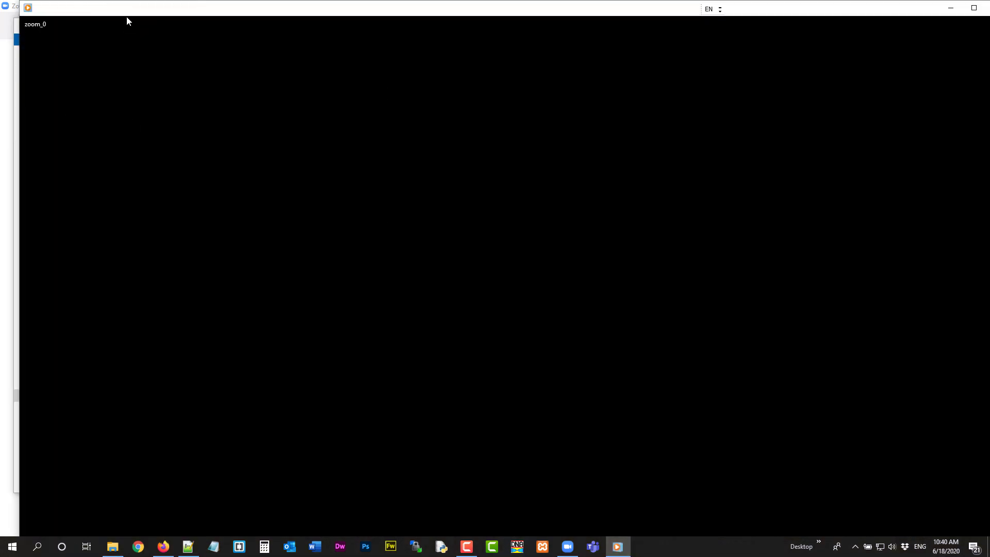
double_click(178, 11)
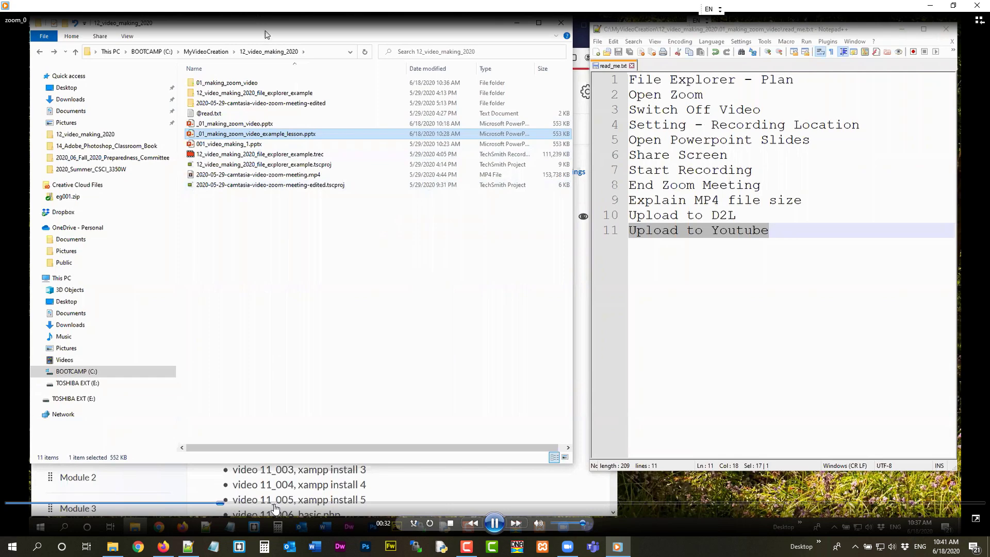
Skip through the zoom_0.mp4 recording to review its middle and end, and close the player
left_click(277, 503)
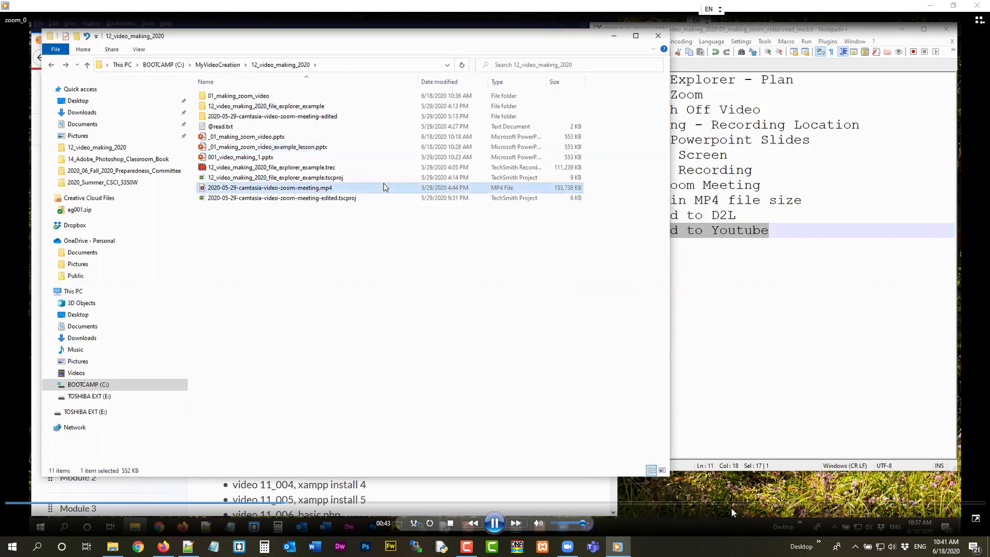
left_click(731, 504)
left_click(921, 503)
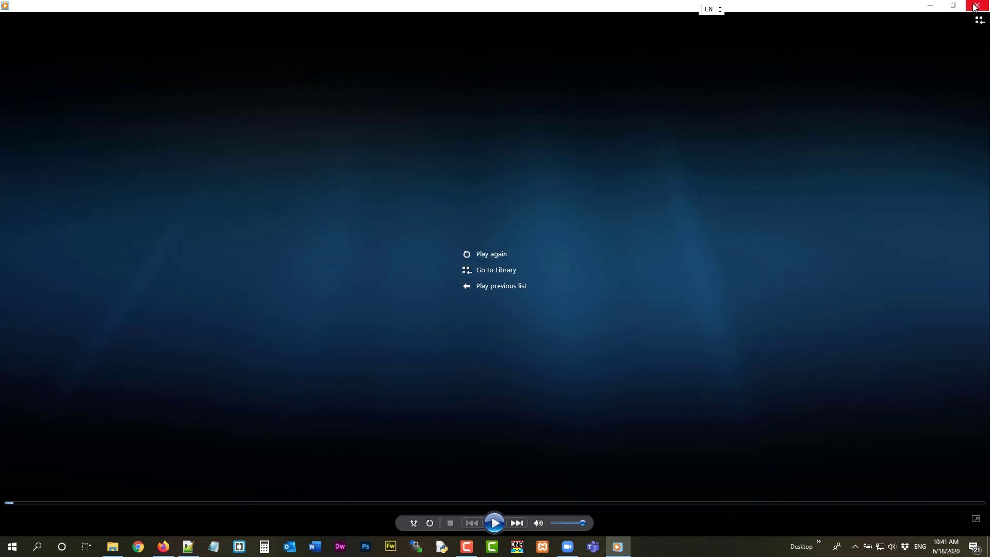
left_click(976, 6)
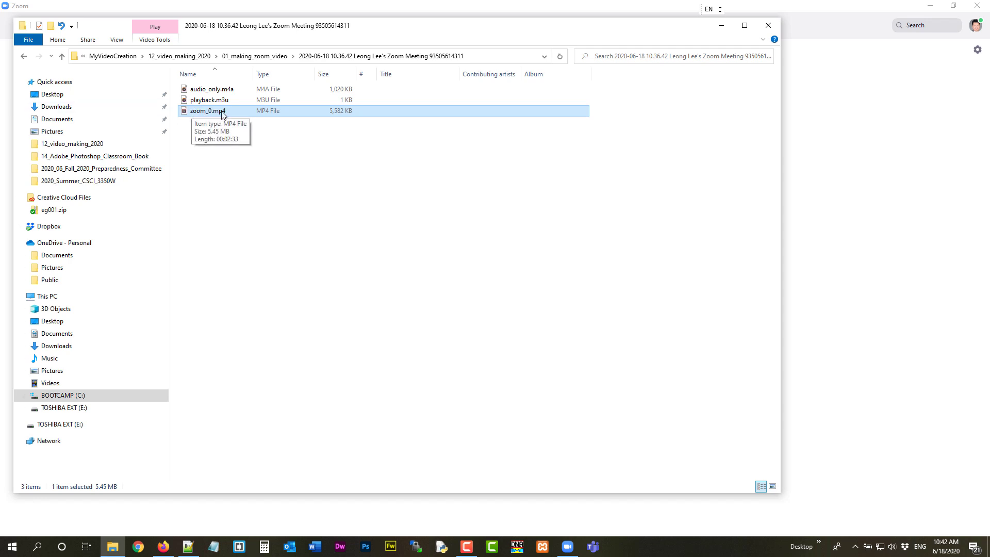
Return to the 12_video_making_2020 folder in File Explorer
left_click(22, 60)
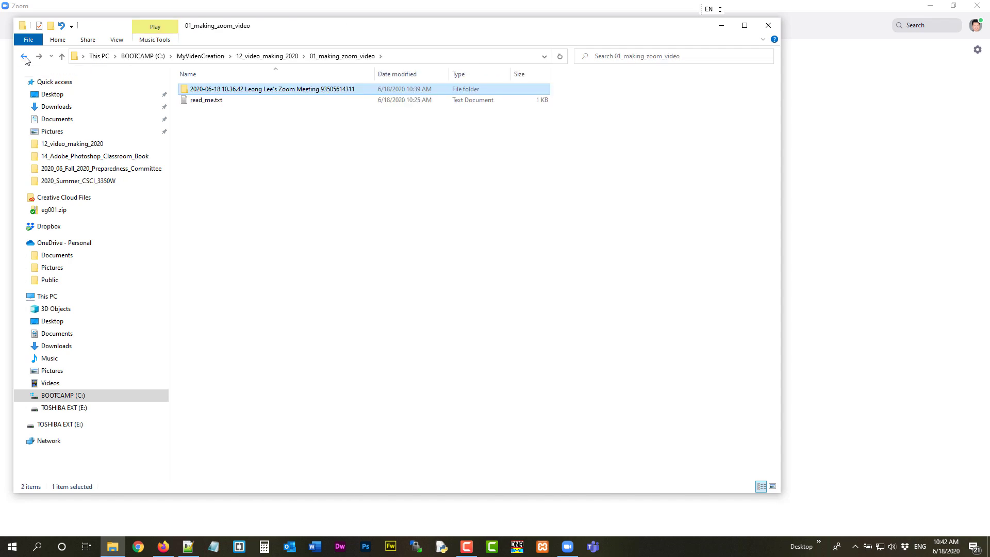
left_click(24, 58)
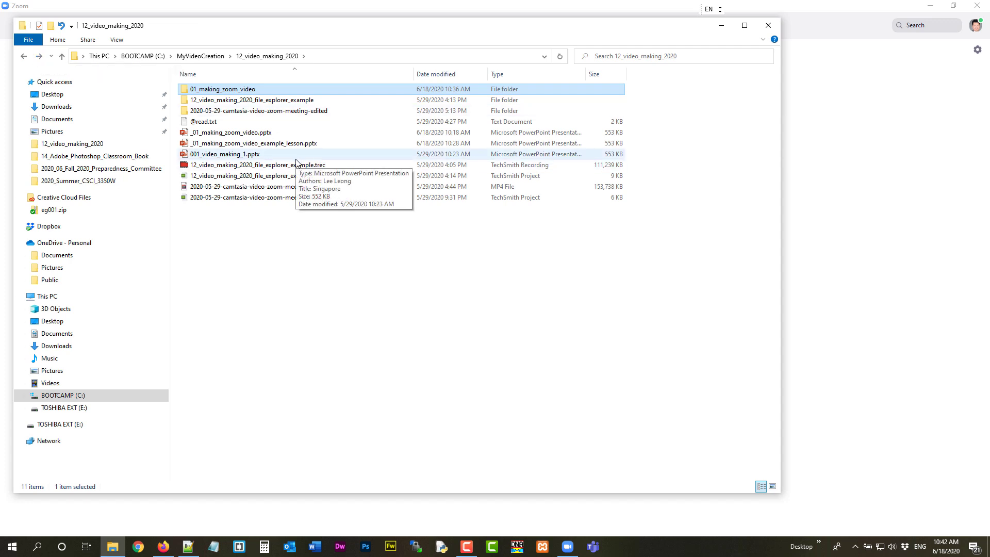
right_click(233, 145)
left_click(259, 393)
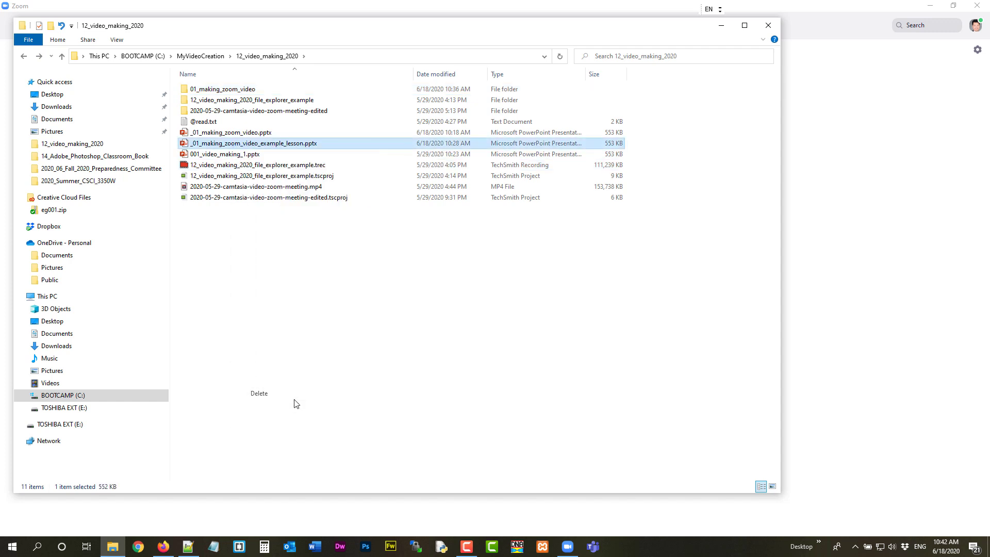
left_click(61, 25)
Copy the base name of _01_making_zoom_video_example_lesson.pptx from its rename field and open the 01_making_zoom_video folder
right_click(299, 143)
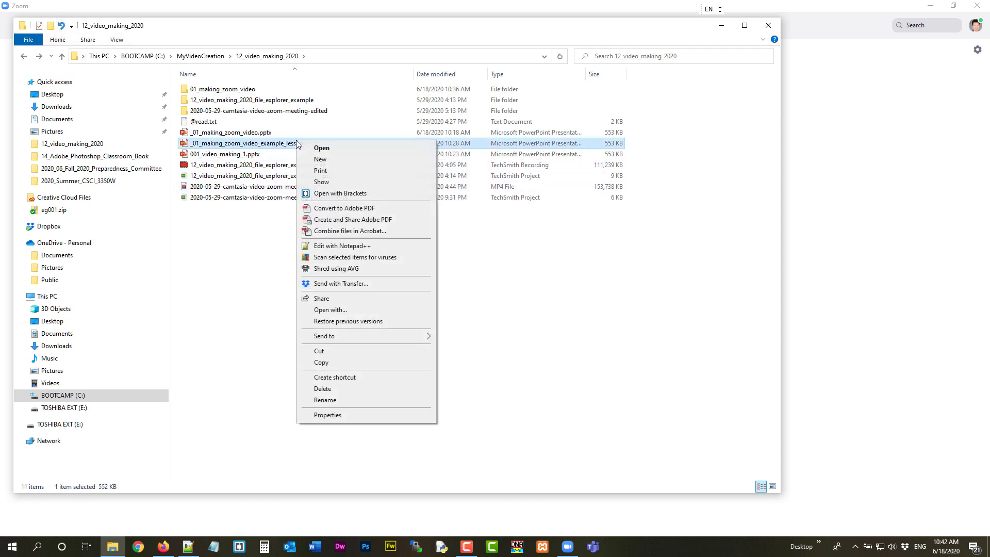
left_click(327, 400)
key("ctrl+c")
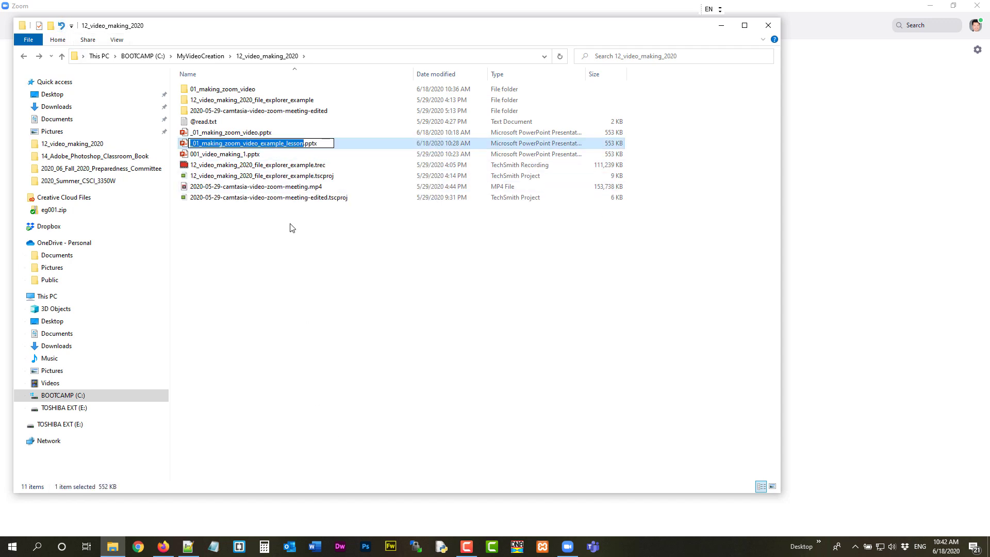
double_click(222, 89)
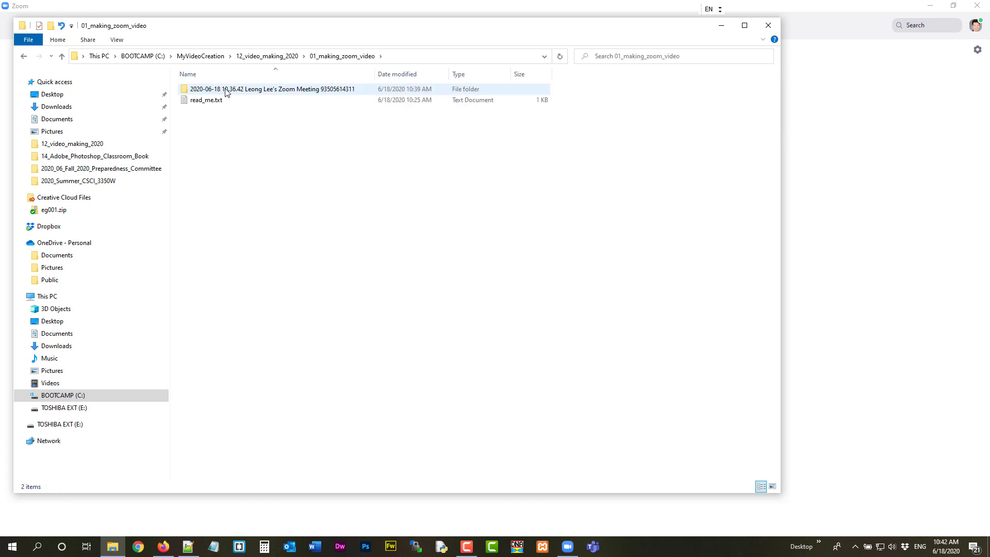
Rename zoom_0.mp4 in the dated Zoom meeting recording folder to _01_making_zoom_video_example_lesson.mp4, using the copied base name
double_click(223, 90)
left_click_drag(253, 73, 343, 74)
right_click(217, 112)
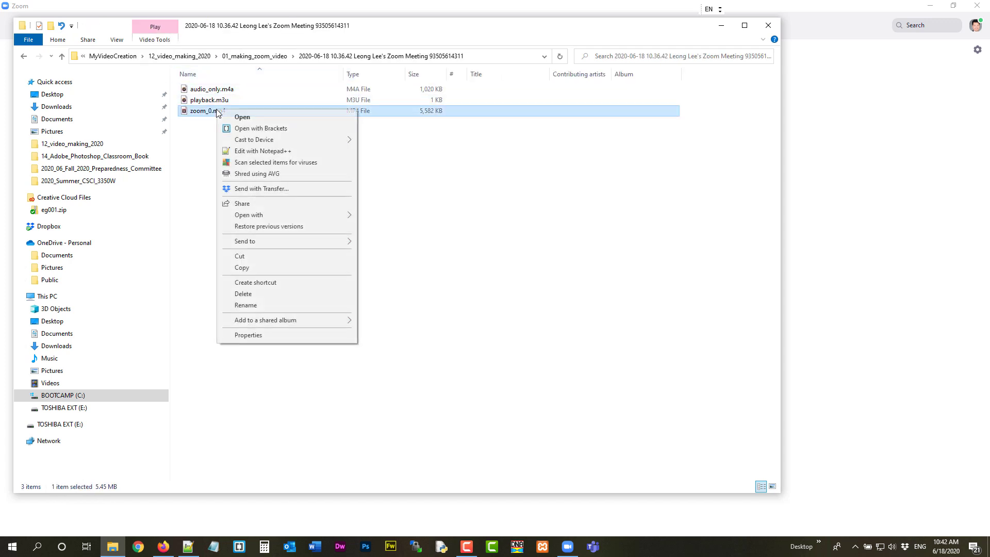
left_click(286, 307)
key("ctrl+v")
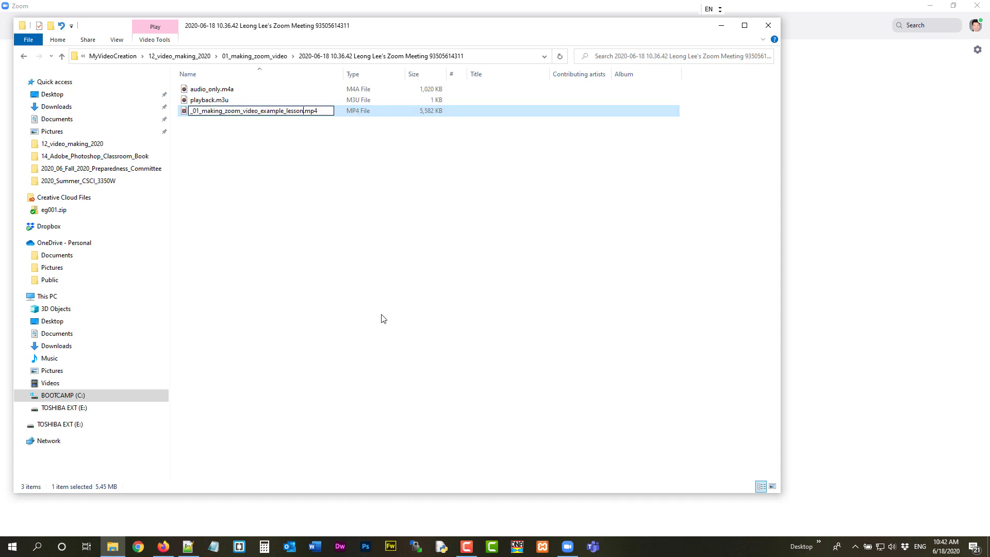
left_click(380, 319)
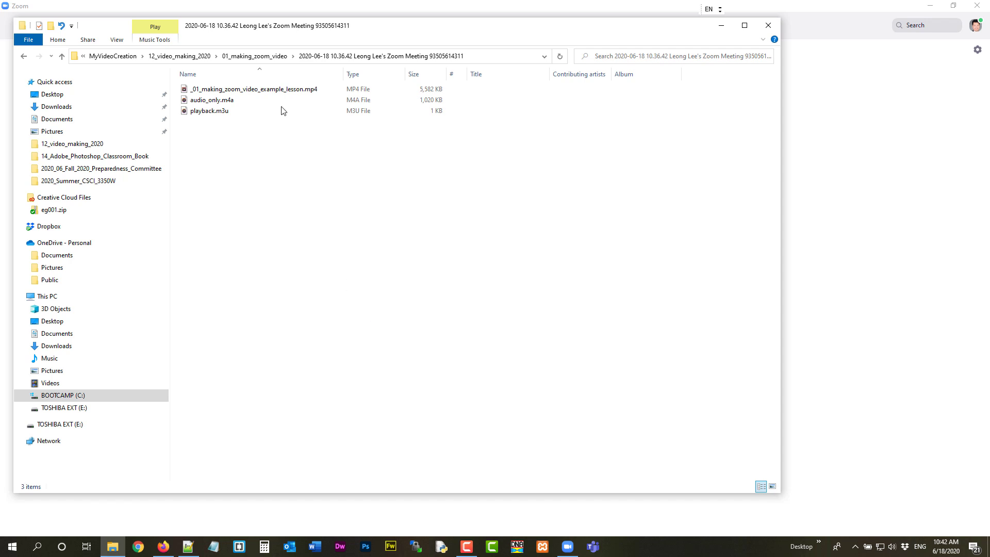
Look over the renamed MP4, audio_only.m4a and playback.m3u in the recording folder, ending with the MP4 selected
left_click(275, 92)
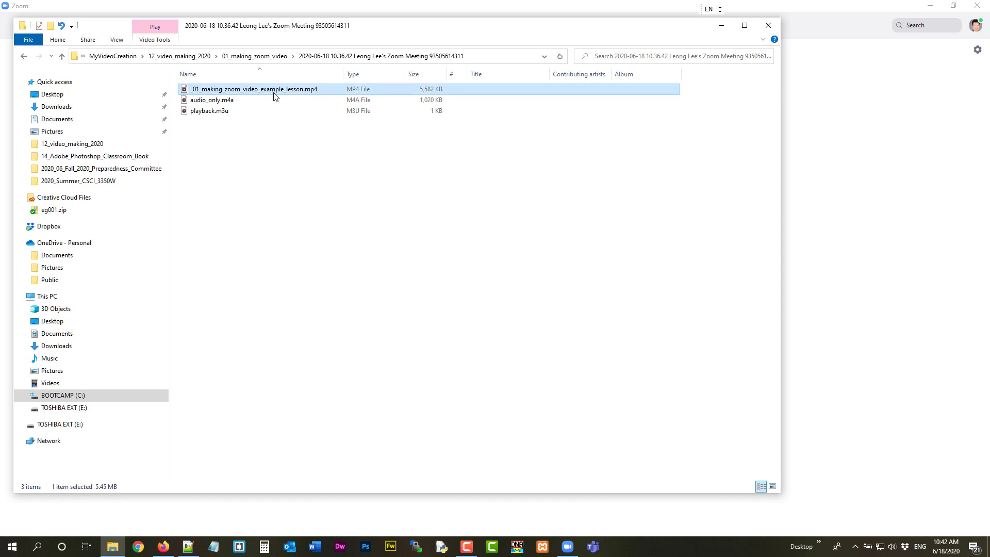
left_click(221, 101)
left_click(222, 113)
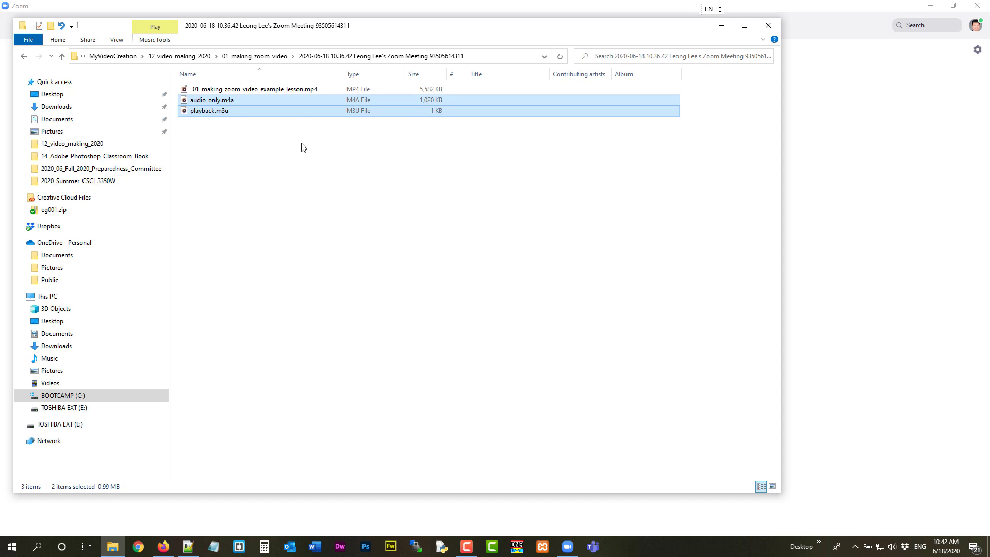
left_click(318, 160)
left_click(285, 91)
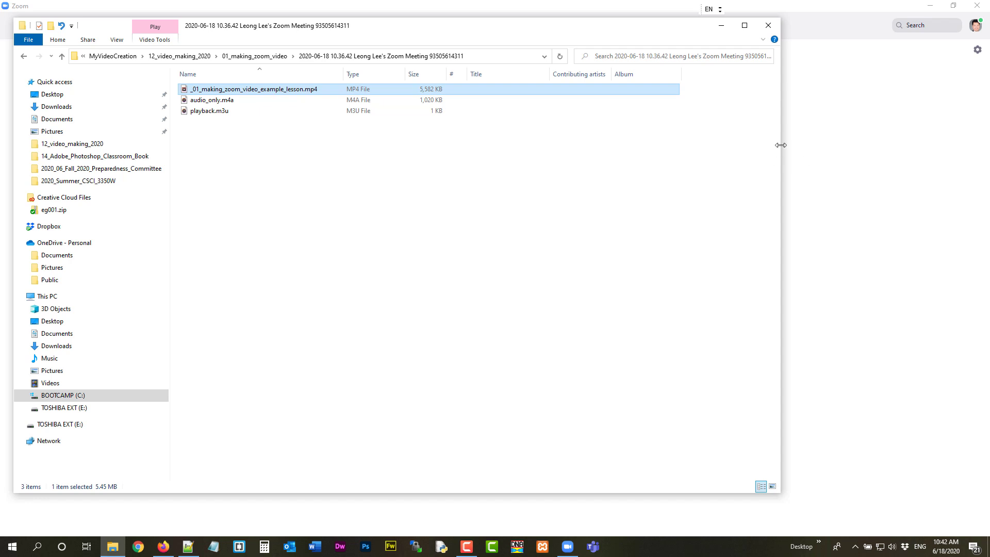
Move the File Explorer window to the right side of the desktop
left_click_drag(782, 145, 796, 144)
left_click_drag(499, 25, 657, 25)
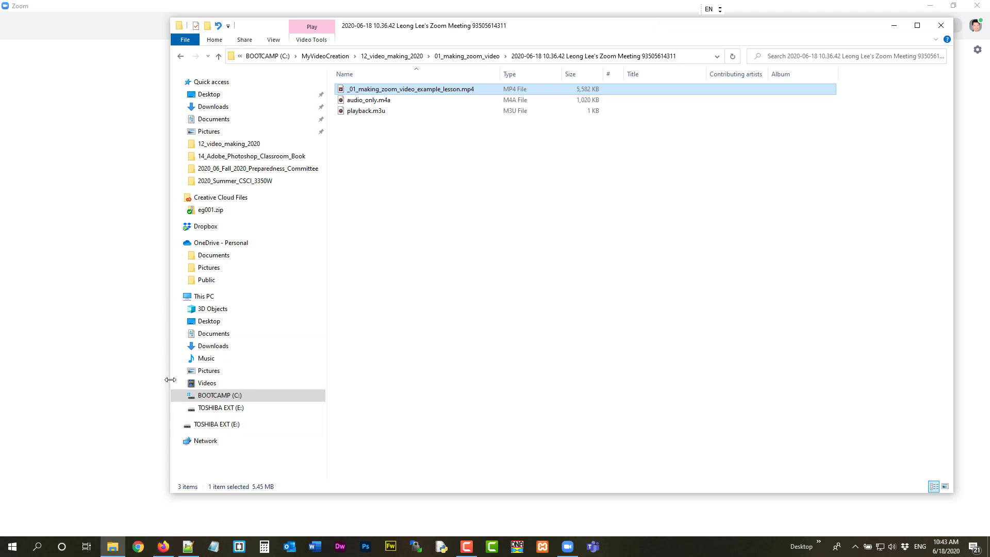
left_click_drag(176, 384, 498, 375)
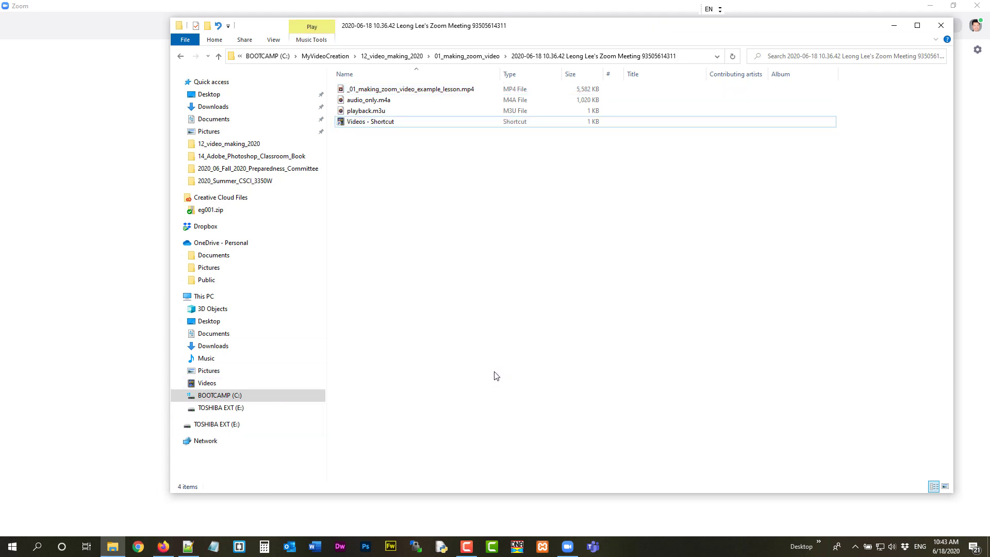
right_click(367, 124)
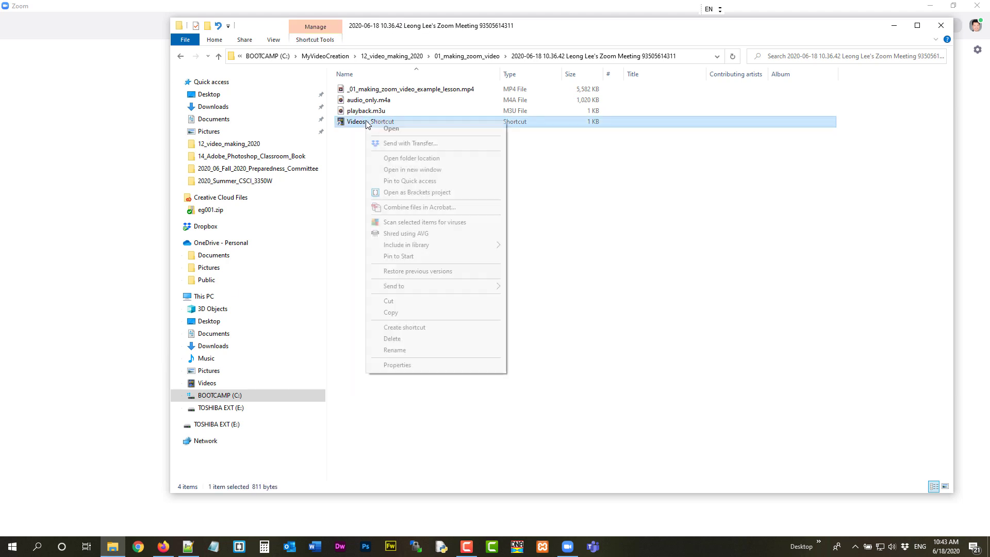
left_click(422, 340)
Narrow the File Explorer window into the desktop's lower-right area and close the Zoom window to reveal the course website
left_click_drag(166, 217, 466, 219)
left_click_drag(704, 32, 747, 103)
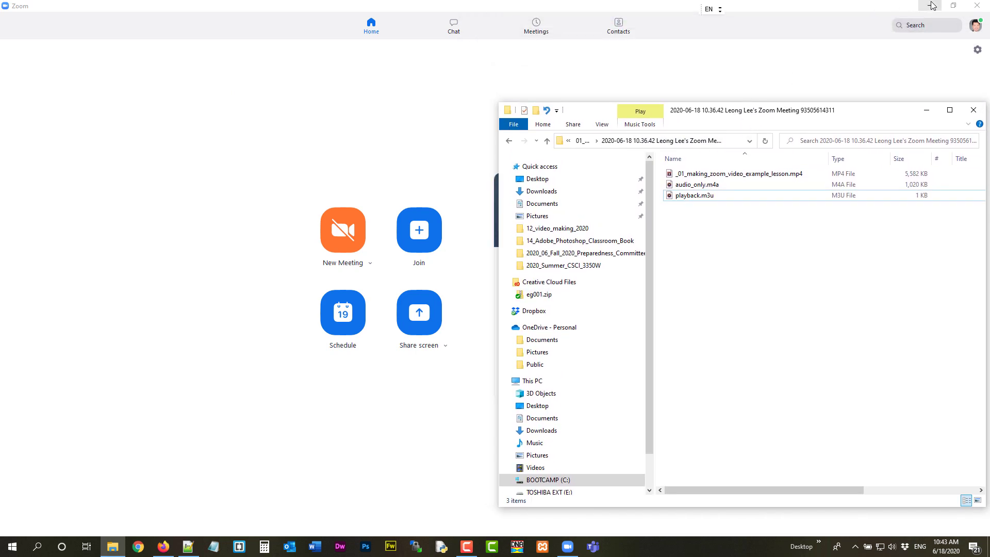
left_click(978, 7)
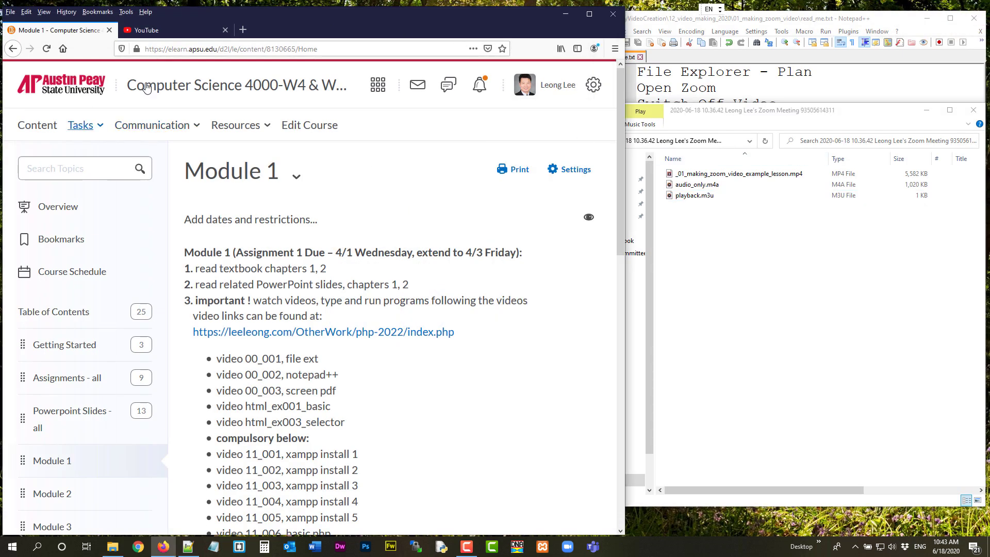
Examine the Module 1 page and the module list of the Computer Science 4000 course
scroll(199, 102, "down", 1)
scroll(199, 105, "down", 10)
scroll(199, 119, "up", 11)
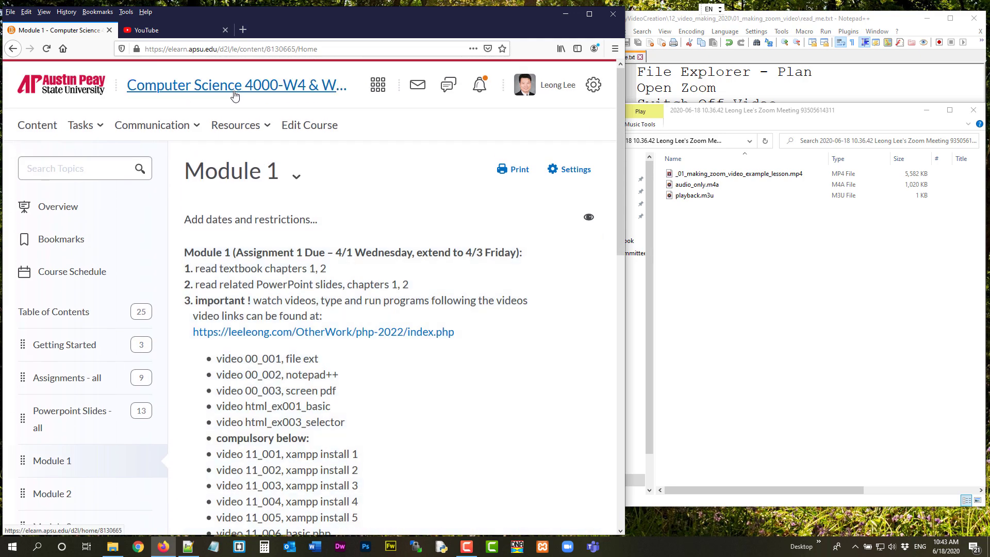
scroll(240, 97, "down", 8)
scroll(196, 108, "down", 4)
scroll(150, 127, "up", 12)
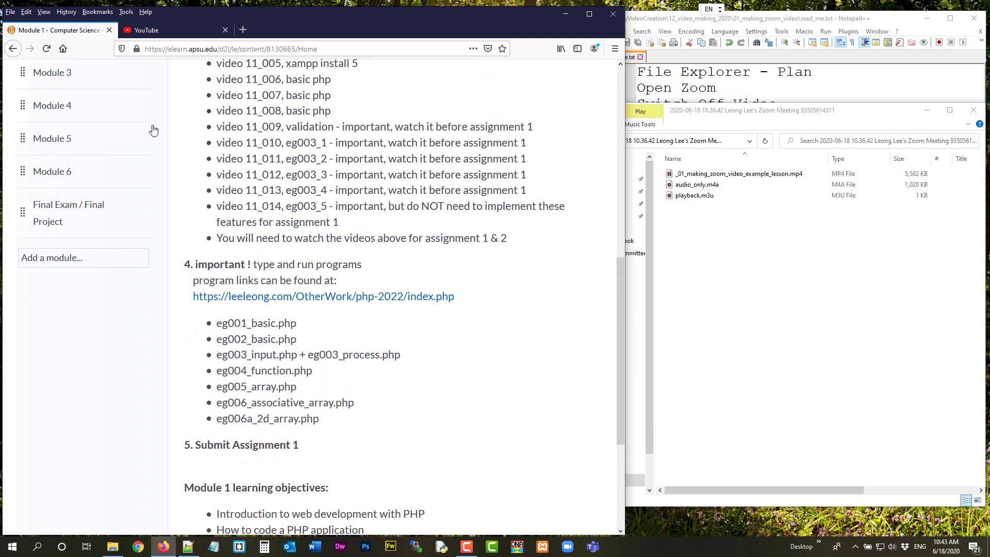
Open the course content and add a new module named Zoom Video Lesson at the end of the module list
left_click(46, 124)
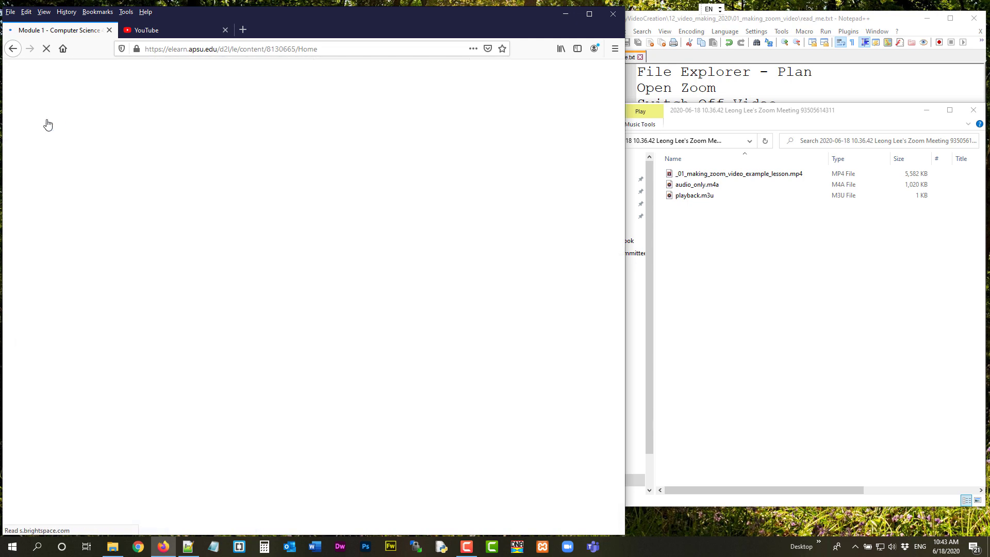
scroll(46, 124, "down", 8)
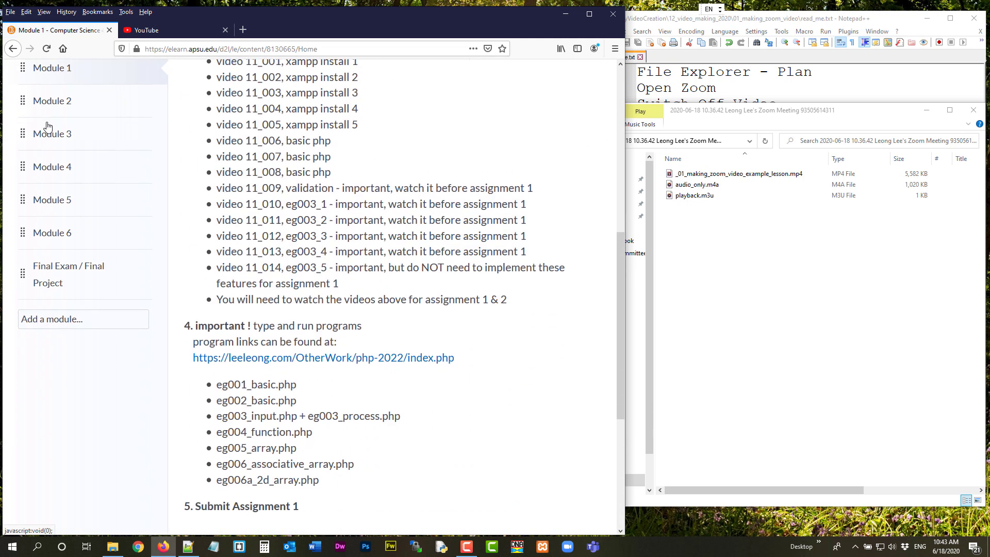
left_click(116, 299)
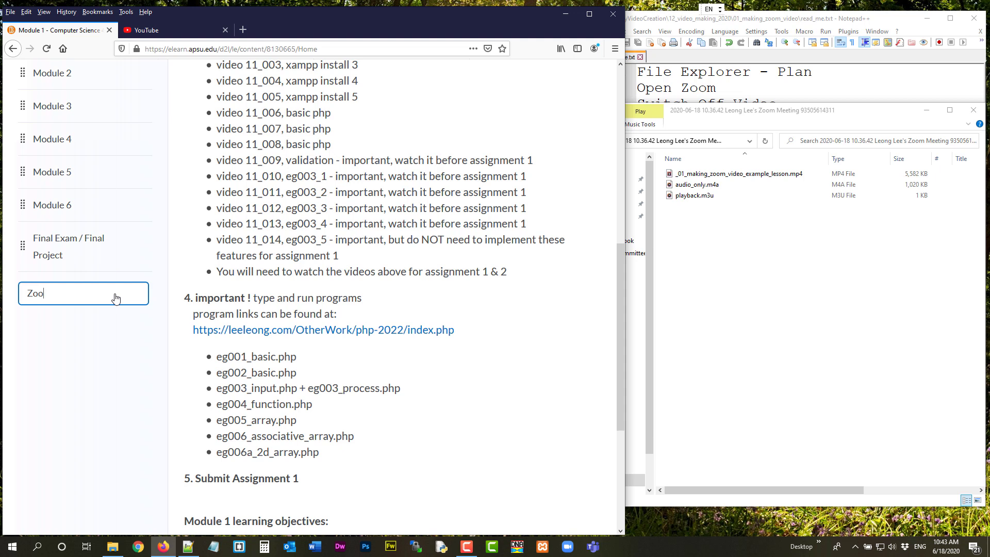
key("BackSpace")
key("BackSpace")
type("om Video Lesson")
key("Return")
scroll(114, 294, "up", 1)
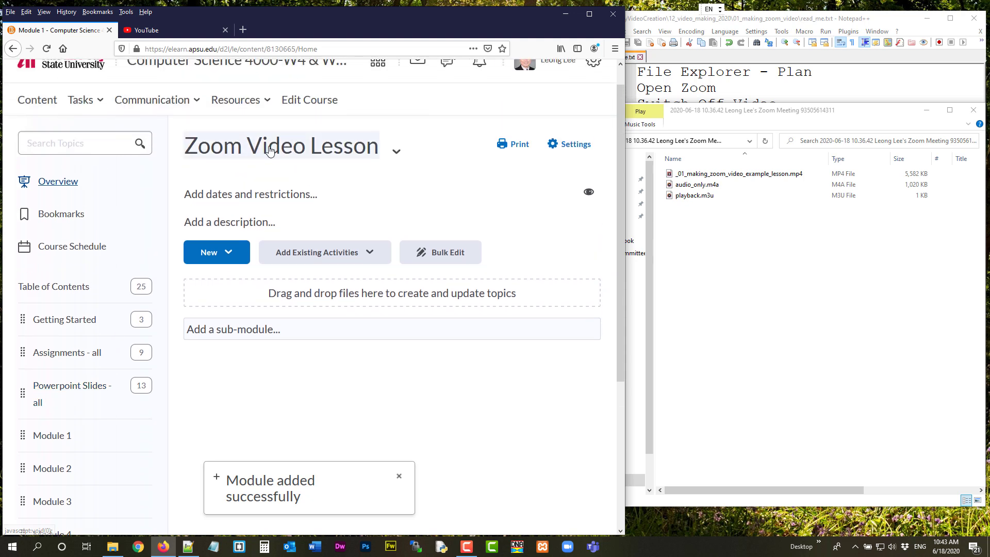
Upload _01_making_zoom_video_example_lesson.mp4 from the recording folder as a video topic in the Zoom Video Lesson module and save it
left_click(232, 253)
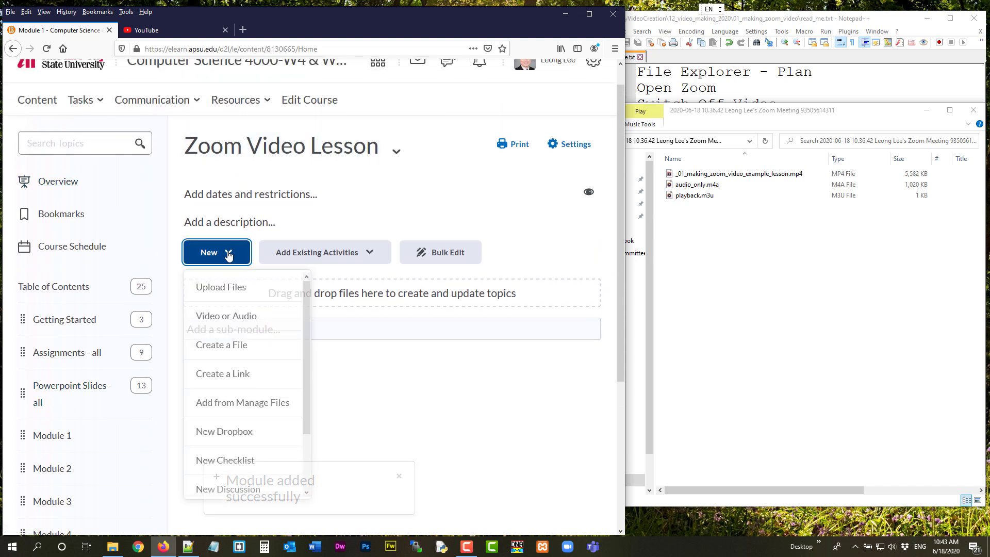
left_click(241, 320)
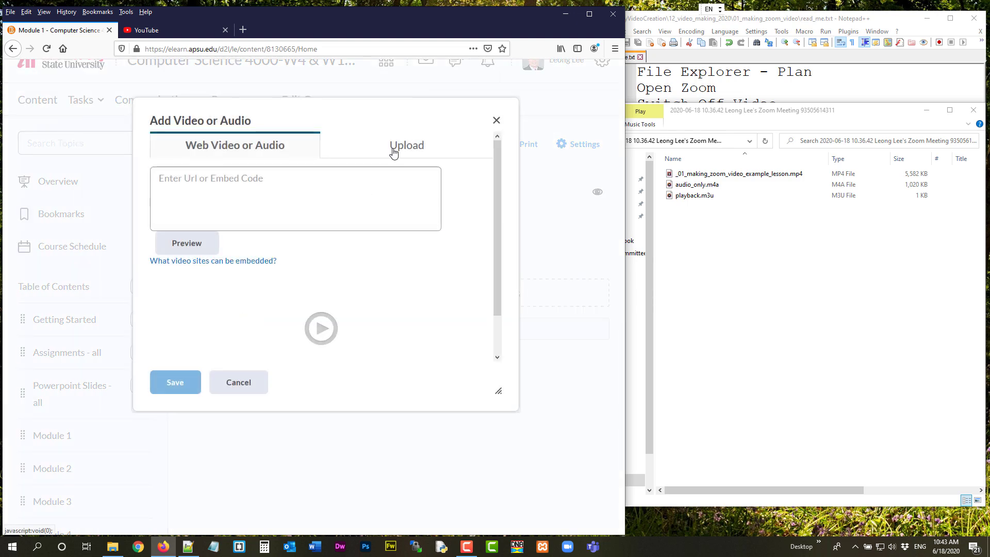
left_click(393, 152)
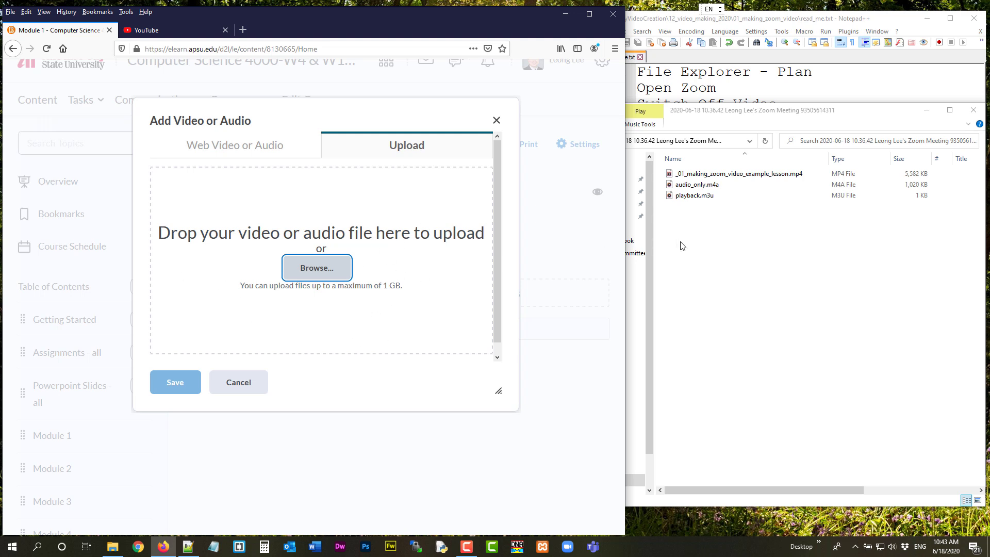
left_click(707, 176)
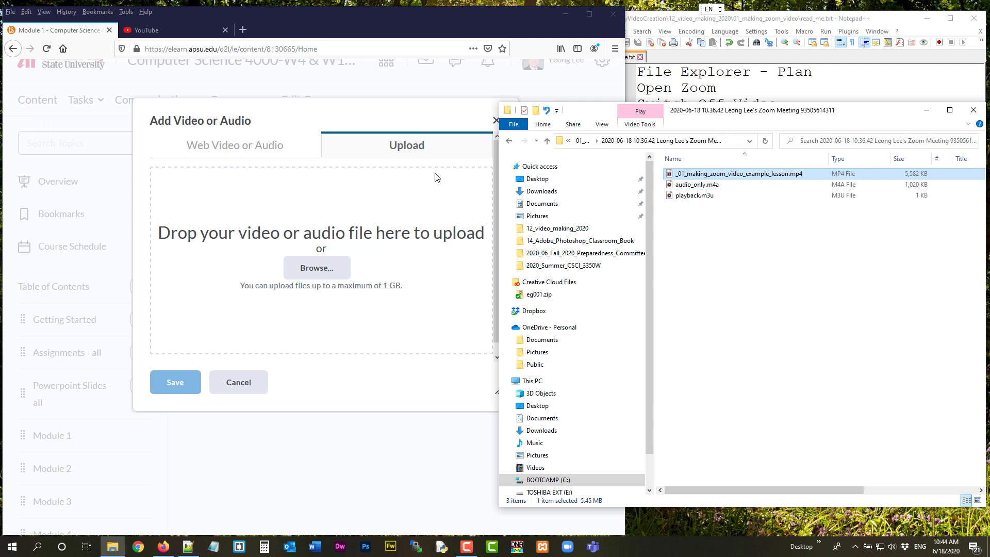
left_click(380, 115)
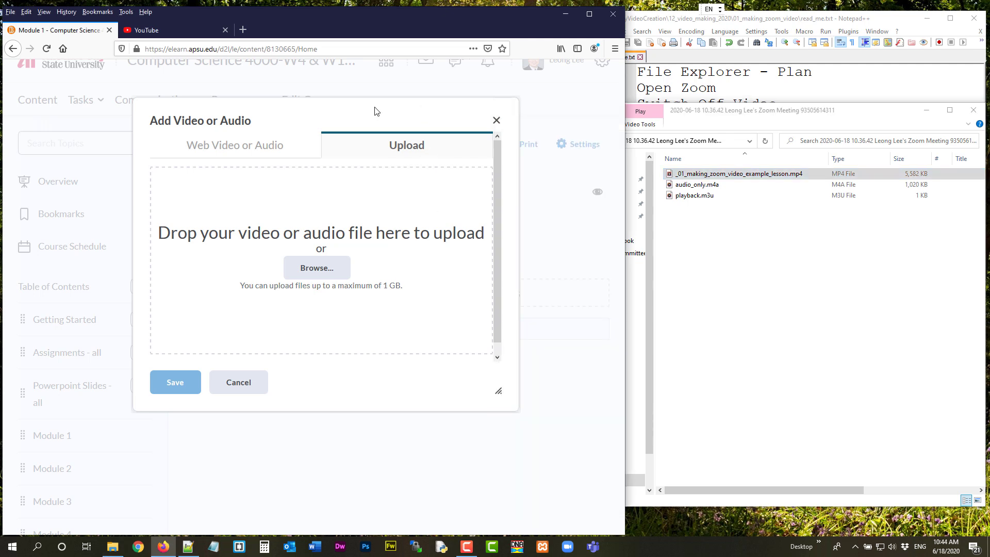
left_click_drag(694, 176, 318, 288)
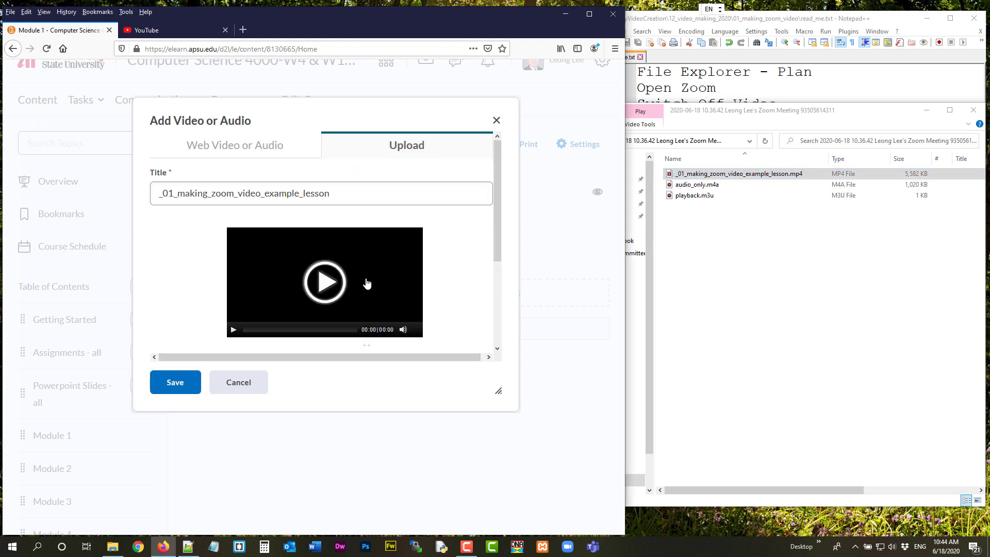
left_click(178, 386)
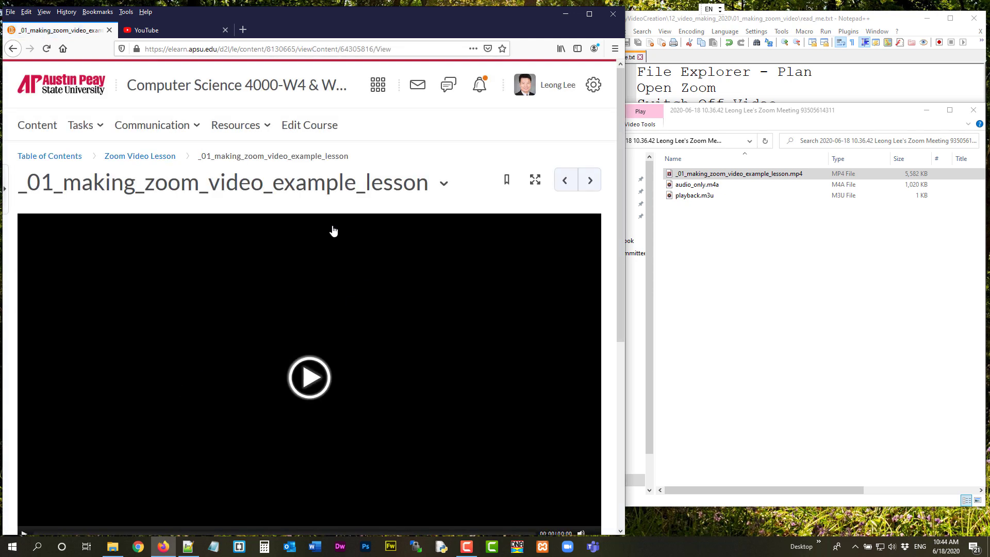
Play the uploaded _01_making_zoom_video_example_lesson video on its topic page
scroll(334, 230, "down", 4)
scroll(333, 231, "up", 2)
left_click(491, 277)
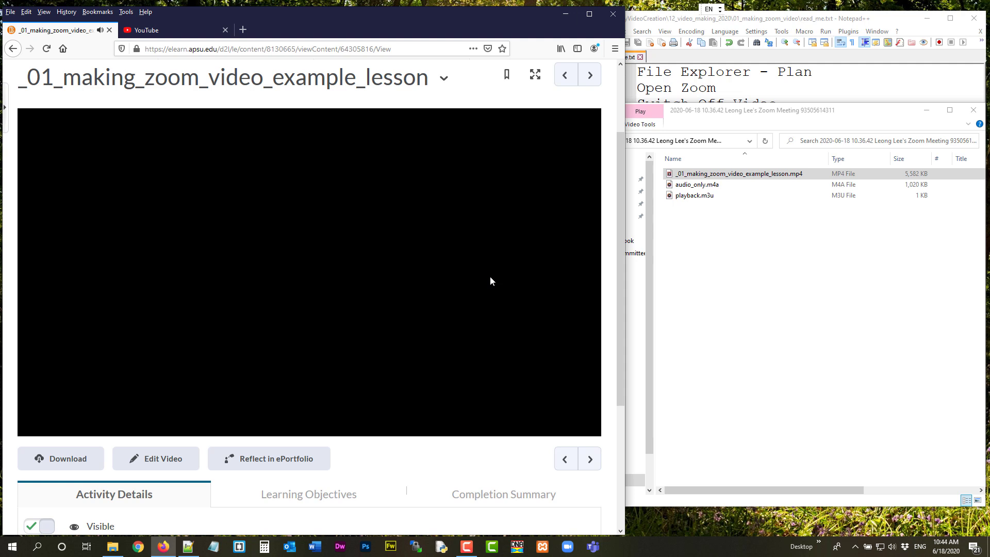
mouse_move(487, 280)
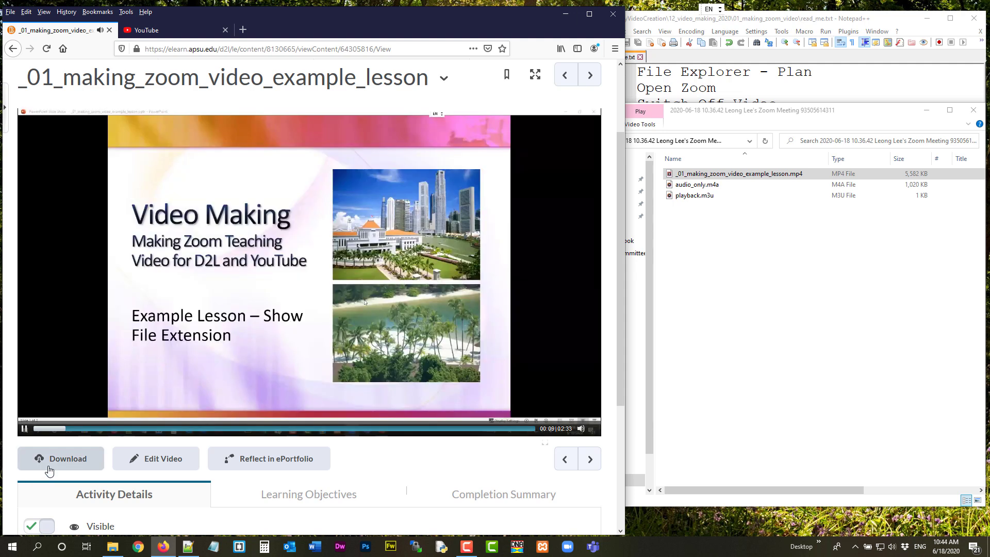
Return to the Zoom Video Lesson module and check how the video topic is listed
scroll(163, 258, "up", 3)
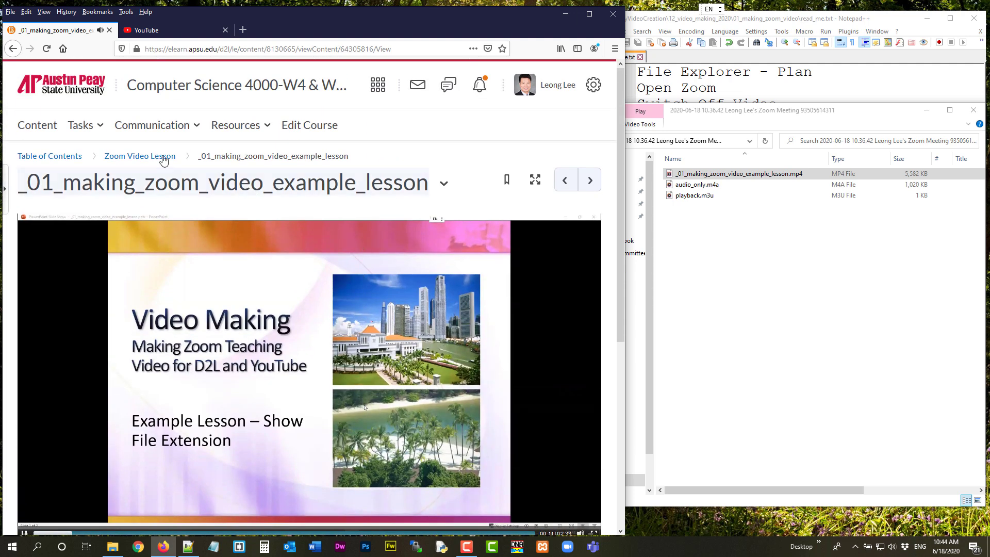
left_click(163, 157)
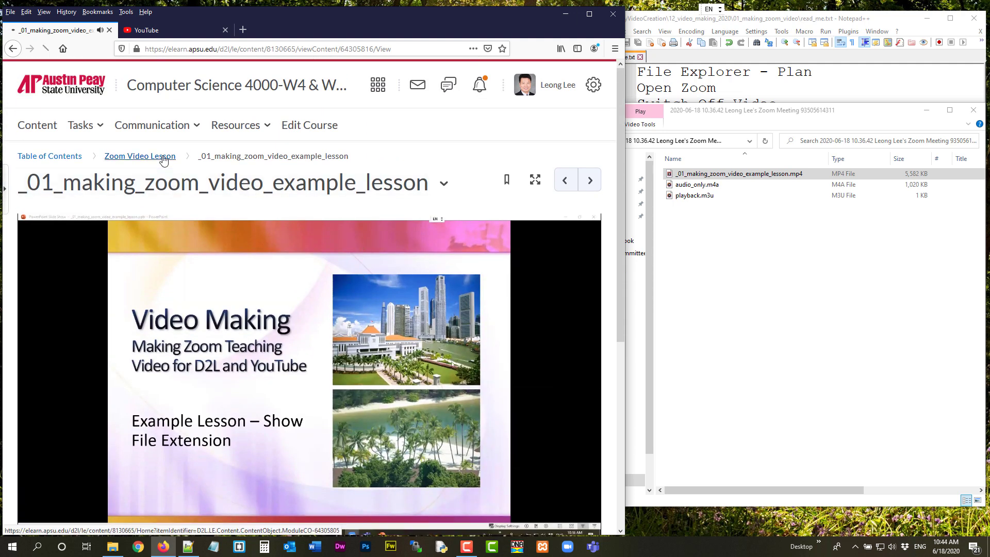
scroll(407, 283, "down", 2)
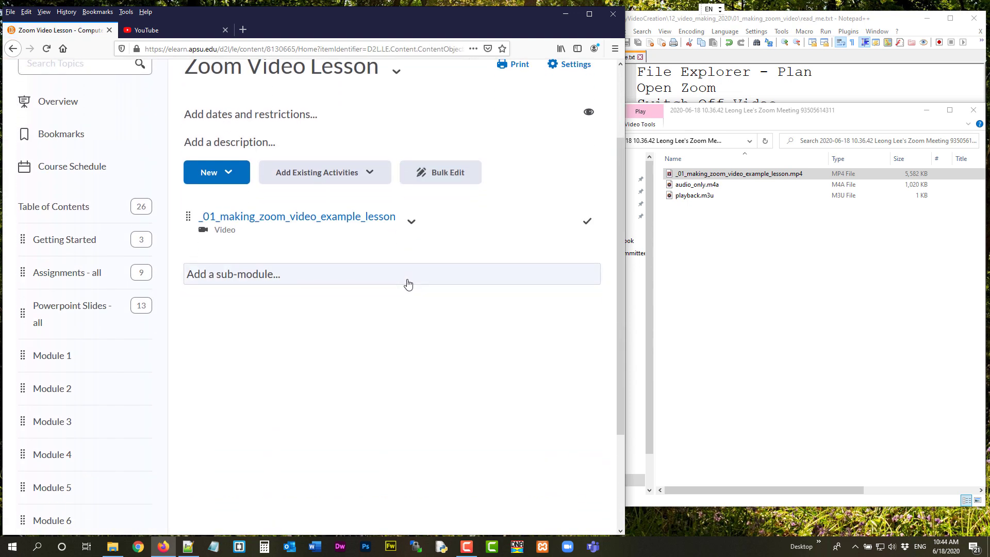
scroll(408, 283, "up", 2)
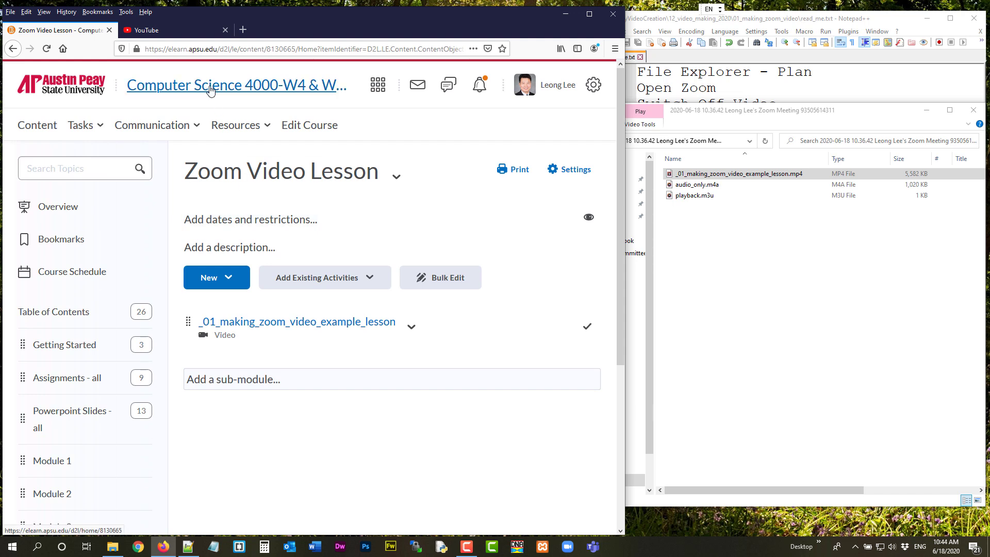
Permanently delete the Zoom Video Lesson module with all its nested topics, associated files and activities from the course
left_click(396, 178)
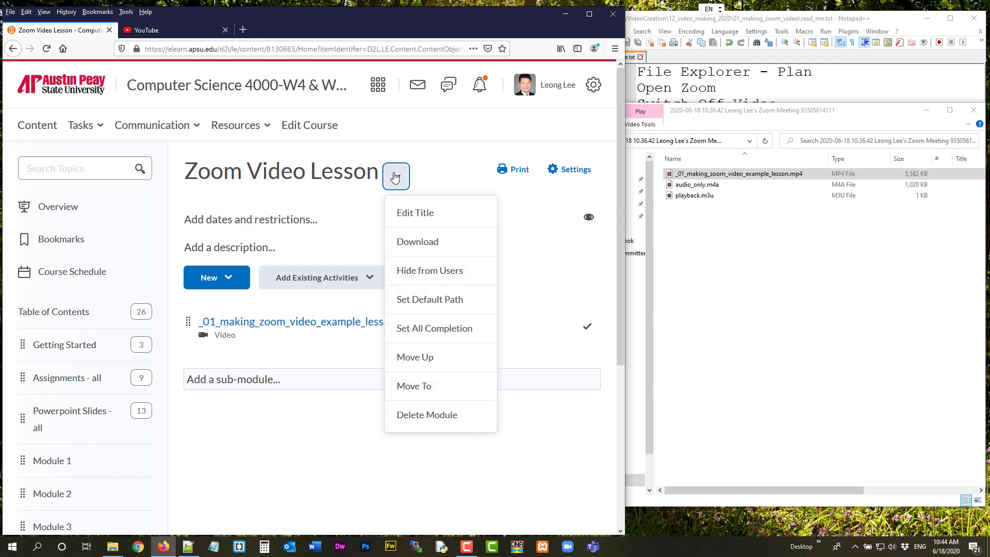
left_click(446, 417)
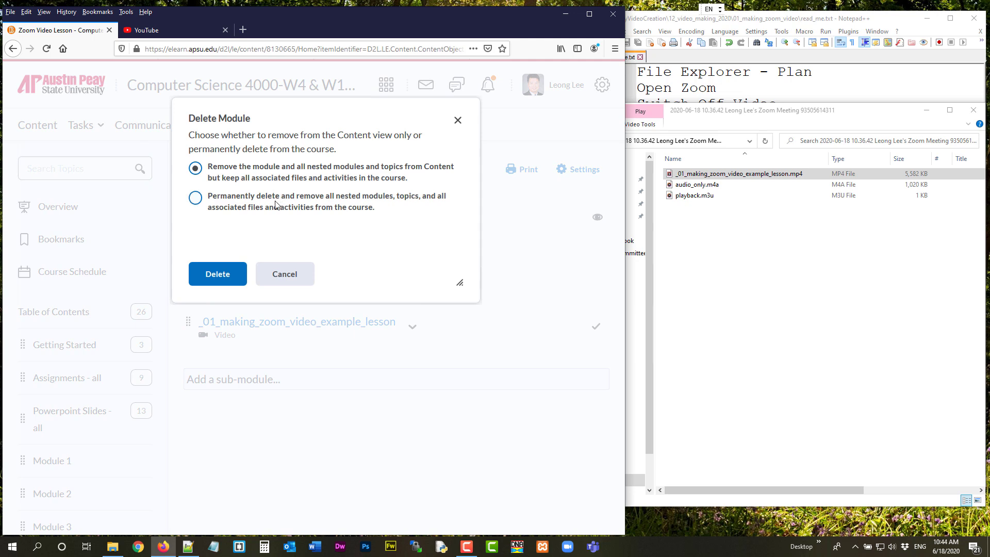
left_click(276, 205)
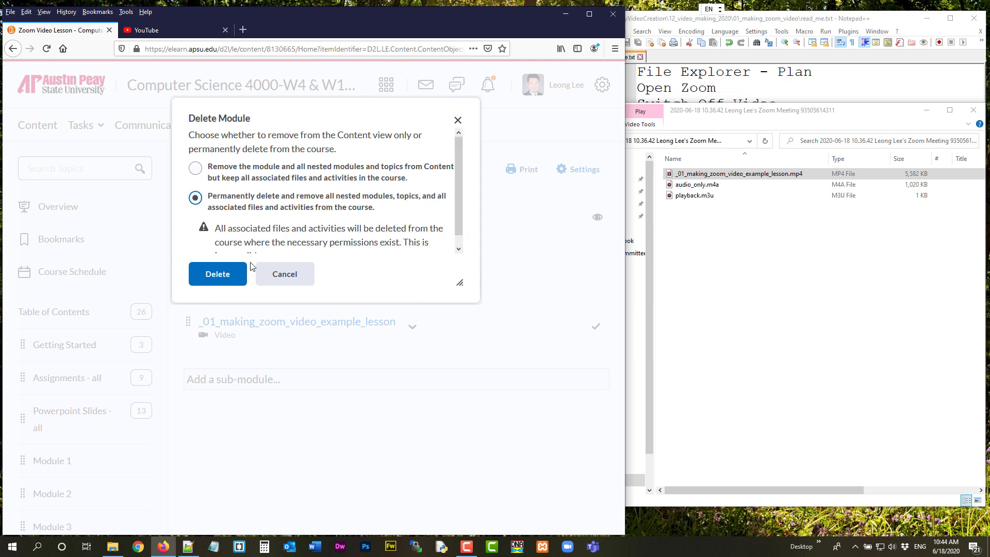
left_click(239, 276)
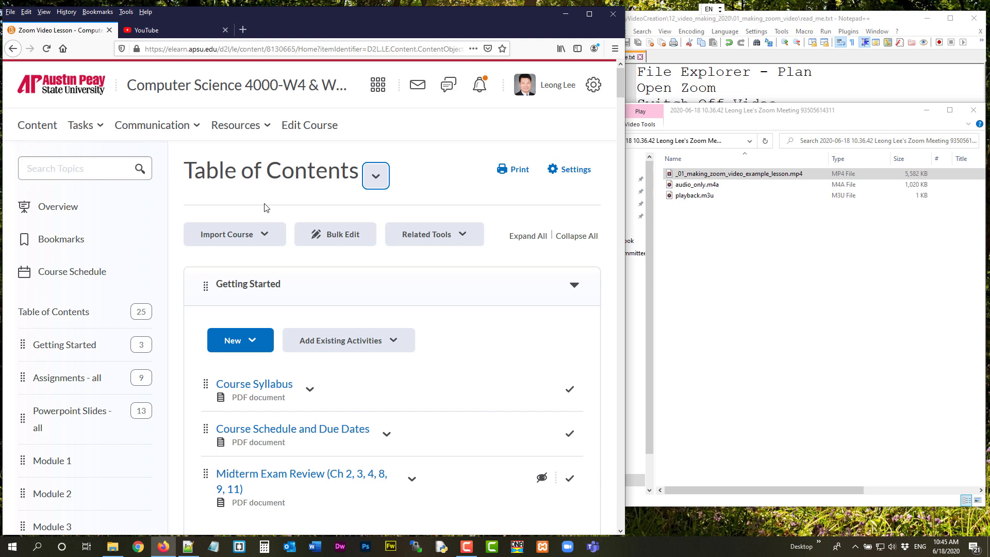
scroll(266, 211, "down", 2)
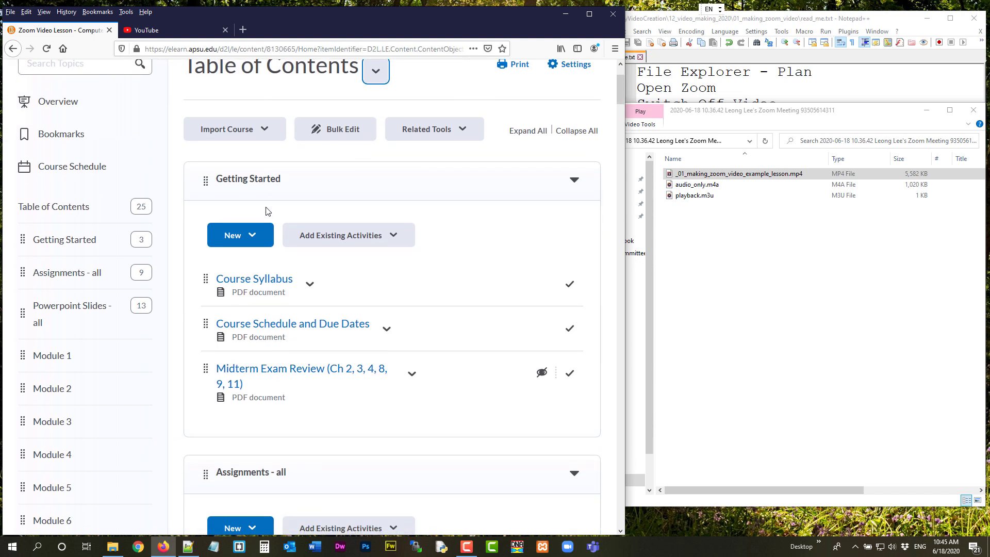
Look over the course's table of contents and its remaining modules
scroll(266, 210, "down", 2)
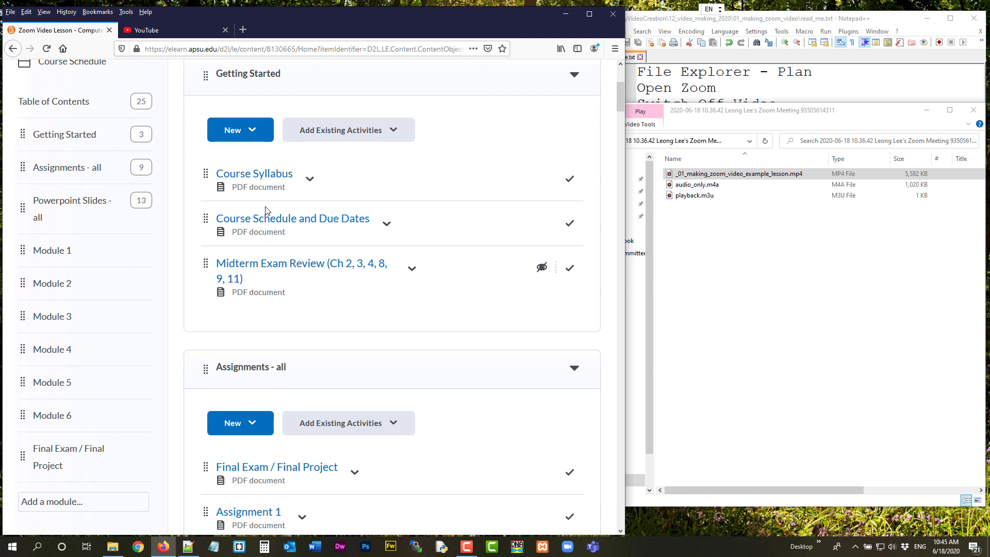
scroll(266, 211, "down", 2)
scroll(266, 210, "up", 4)
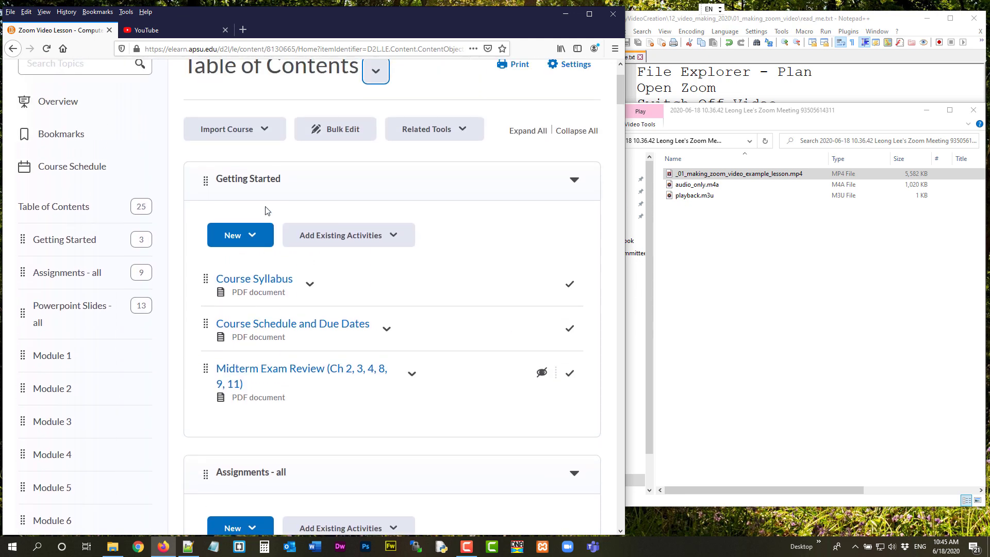
scroll(265, 208, "up", 2)
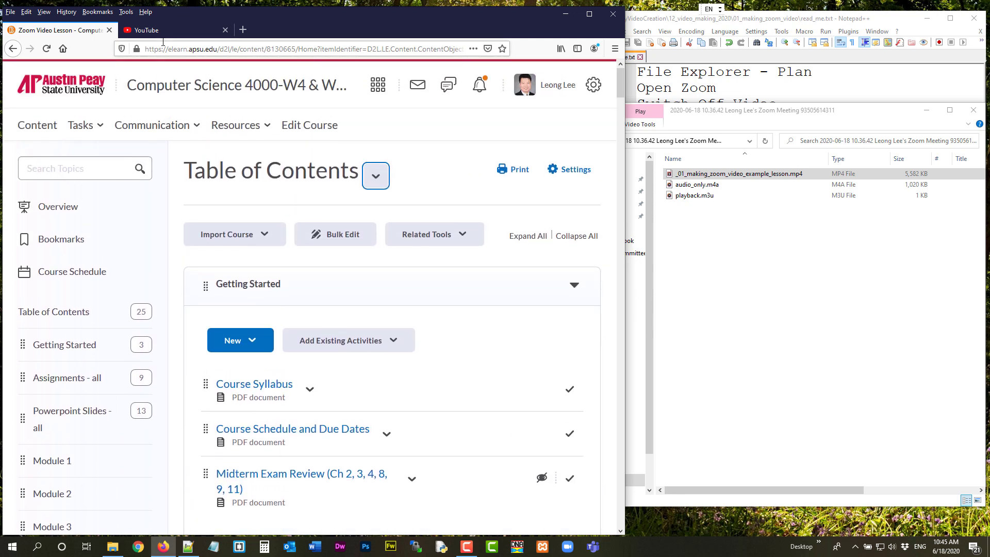
Switch to YouTube, widen the browser window slightly and open YouTube Studio for the signed-in account
left_click(160, 32)
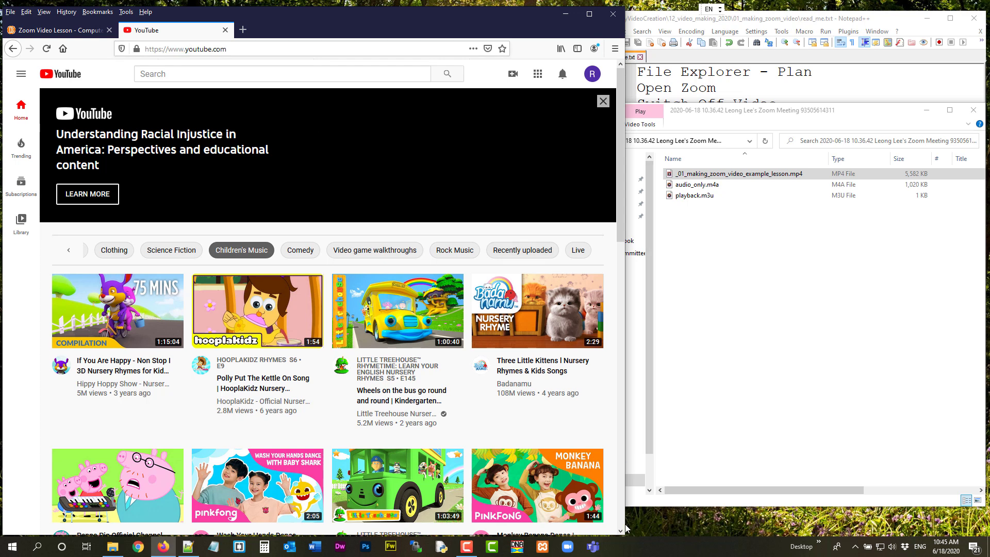
left_click_drag(626, 526, 648, 523)
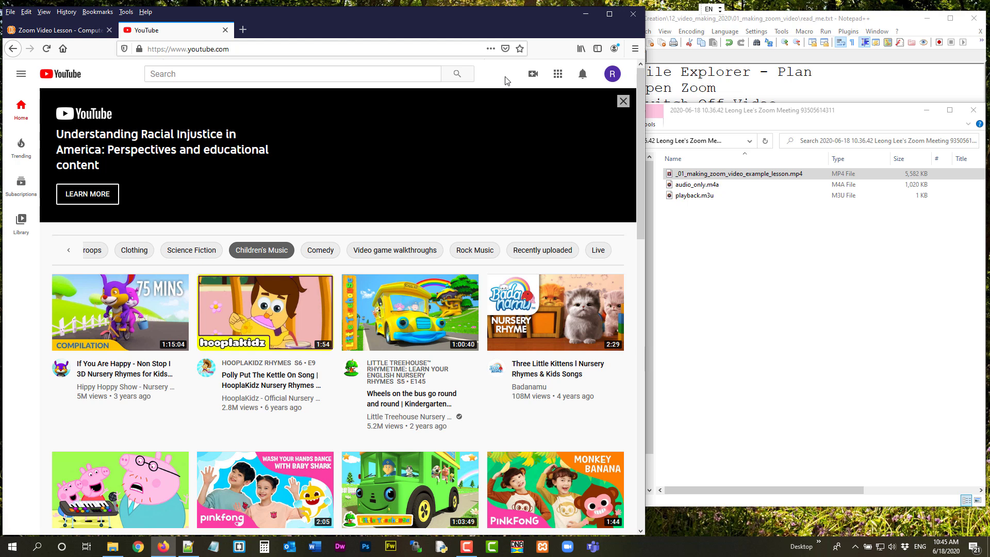
left_click(612, 76)
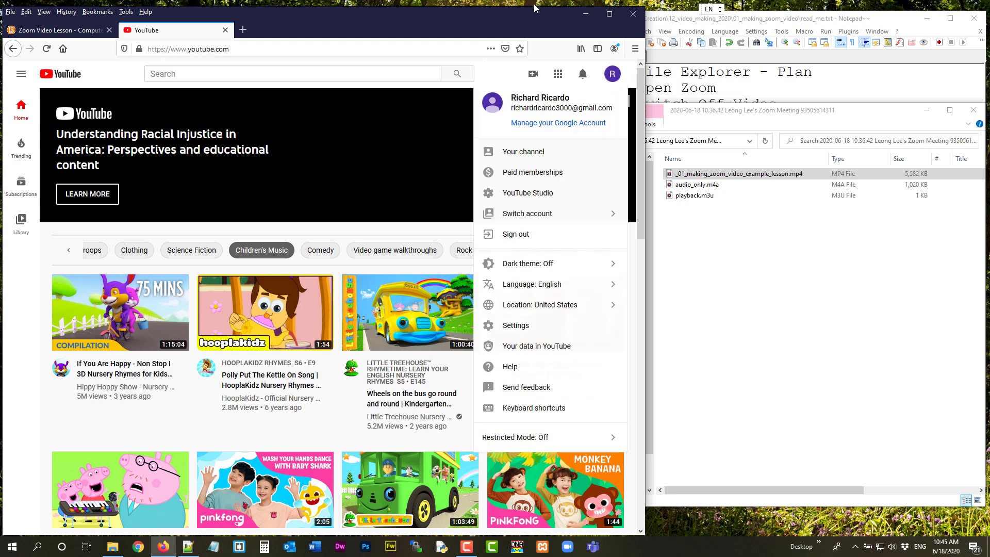
left_click(615, 79)
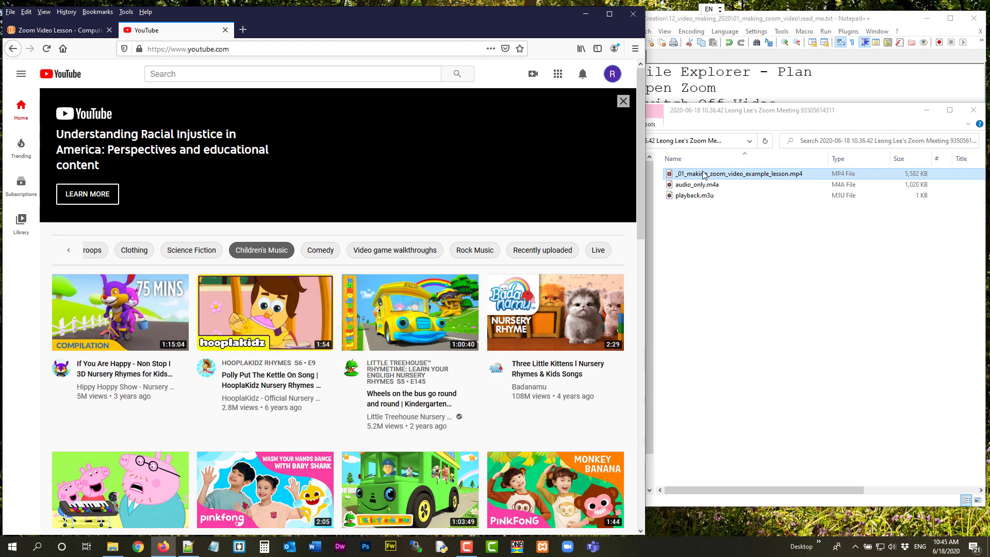
left_click(613, 76)
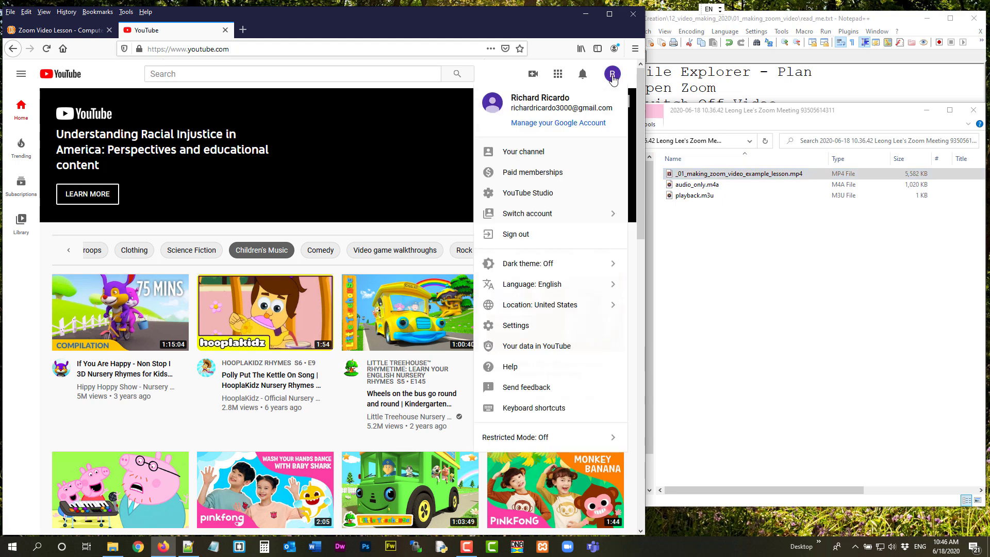
left_click(558, 194)
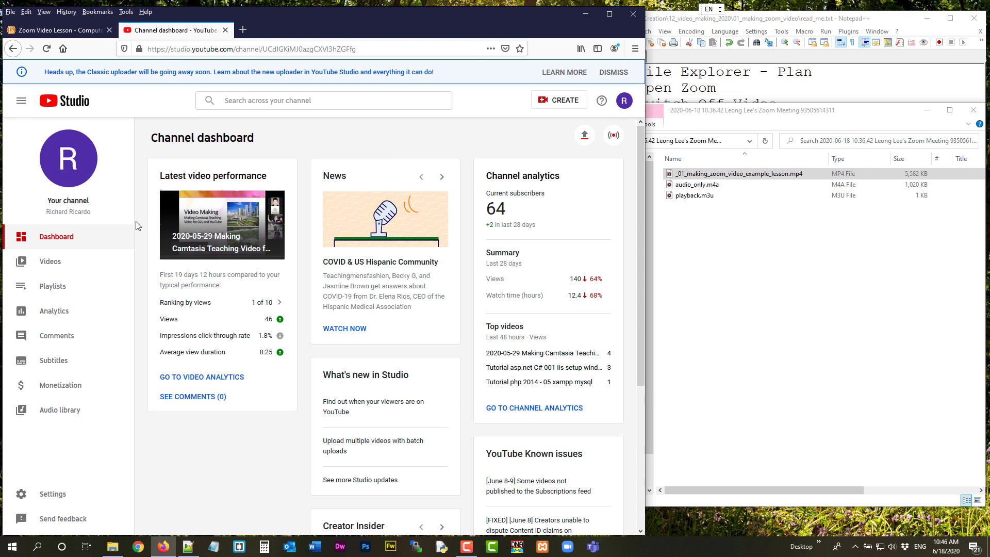
View the channel's playlists, including Video Making 2020, and close the playlists page
left_click(76, 290)
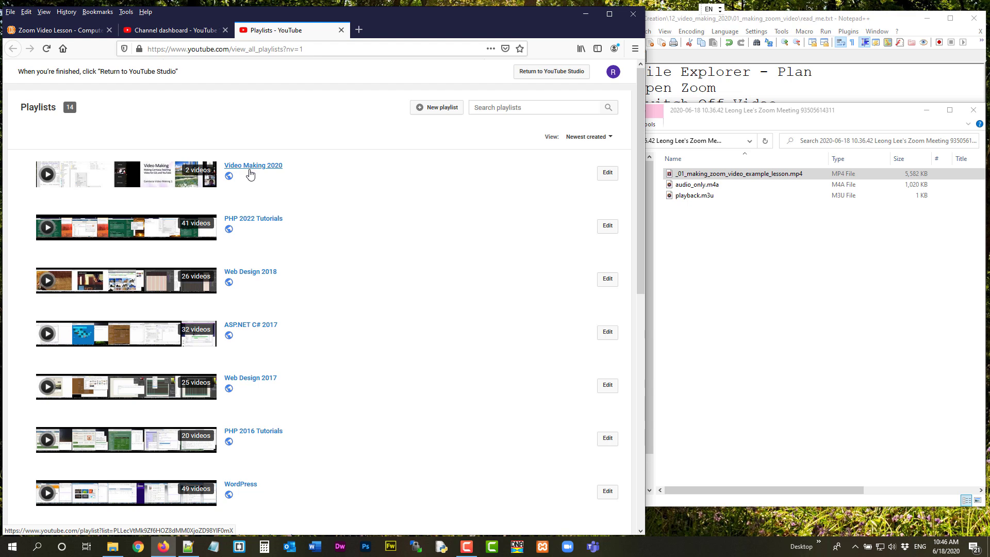
left_click(150, 31)
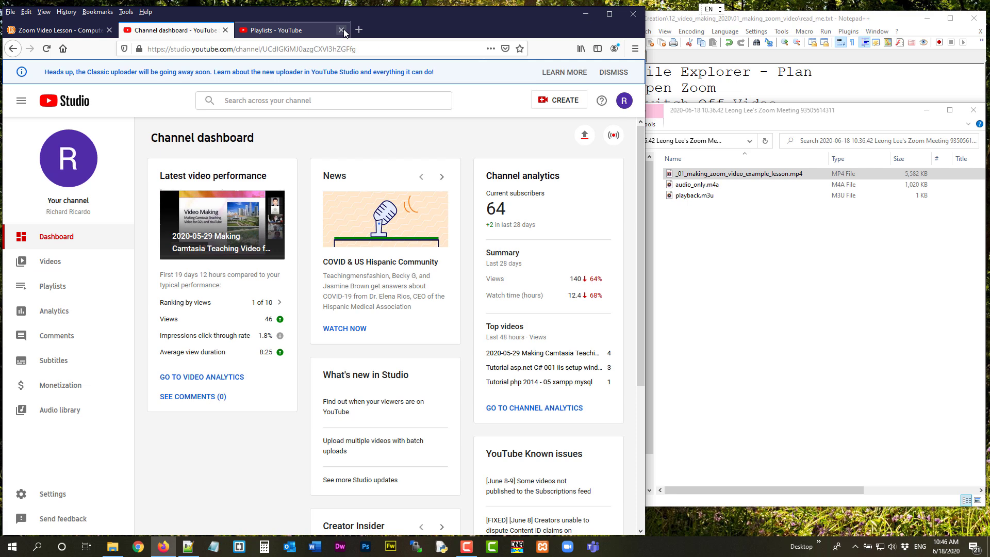
left_click(302, 33)
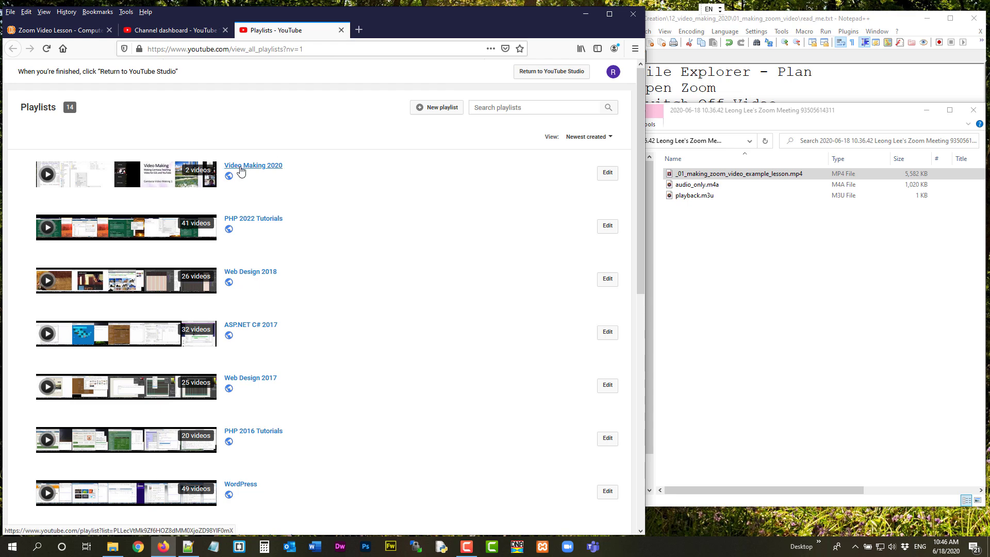
left_click(341, 31)
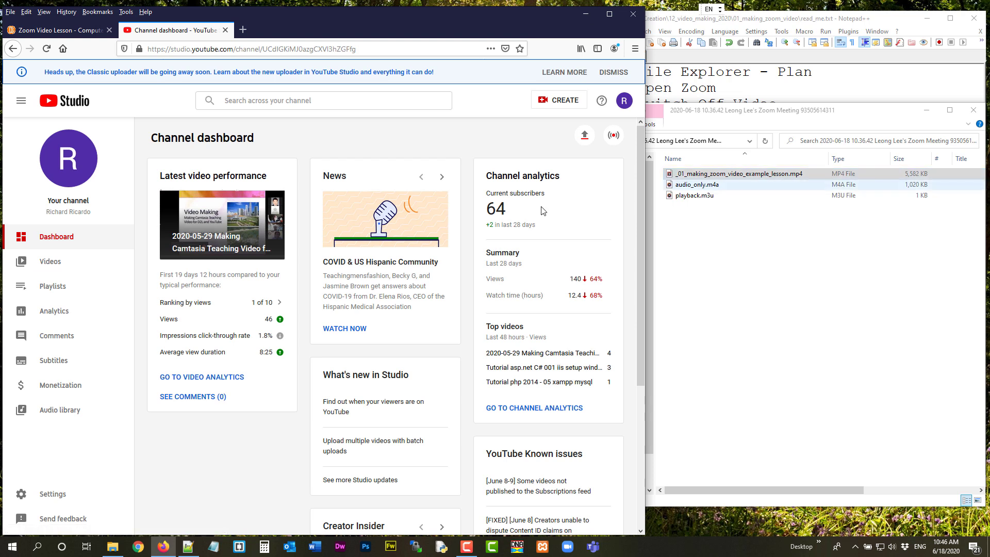
Look at the account options and the channel's uploaded videos, and return to the channel dashboard
left_click(624, 100)
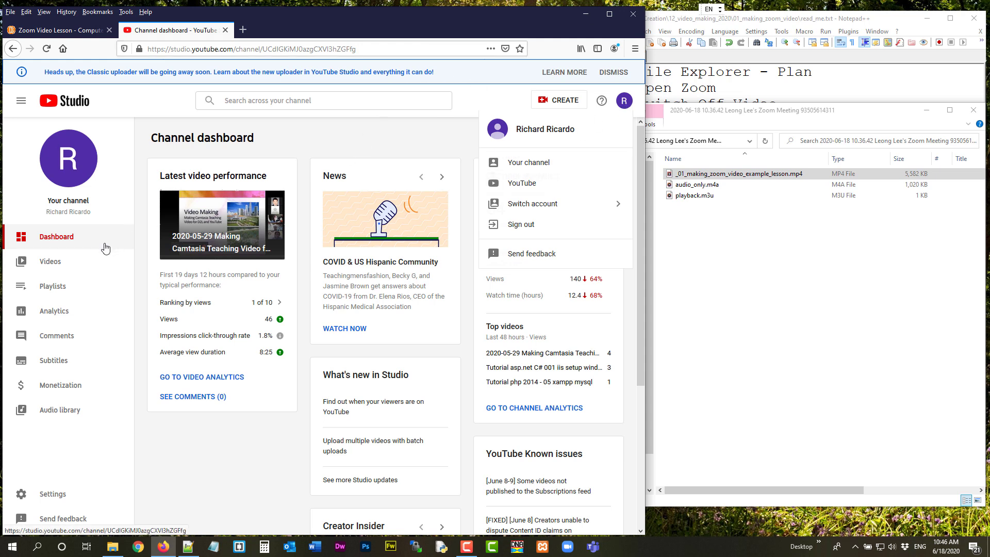
left_click(75, 263)
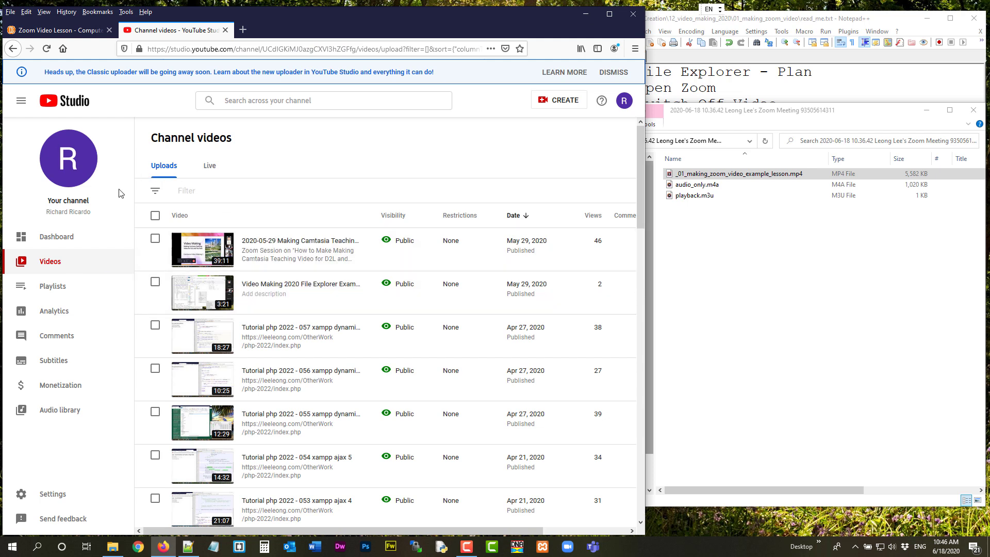
left_click(622, 102)
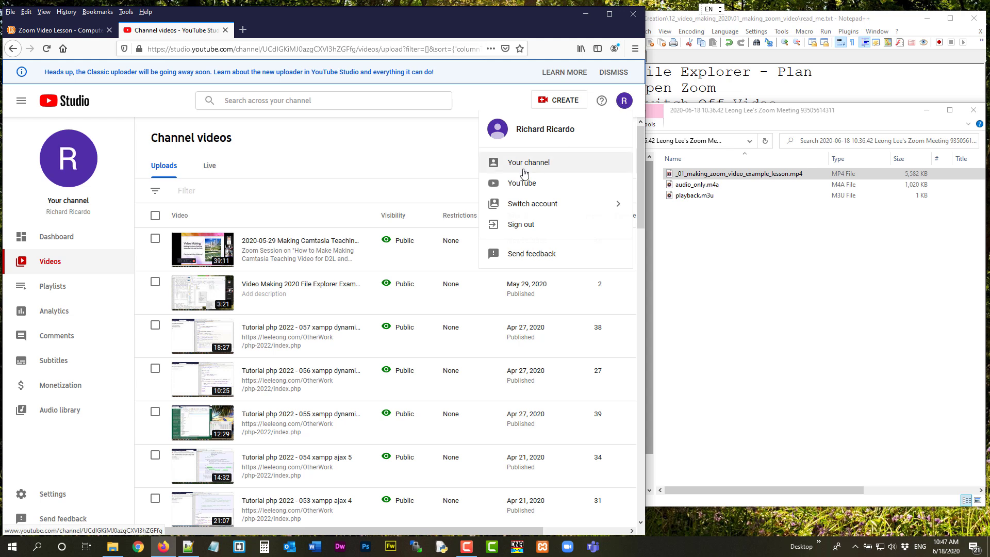
left_click(96, 246)
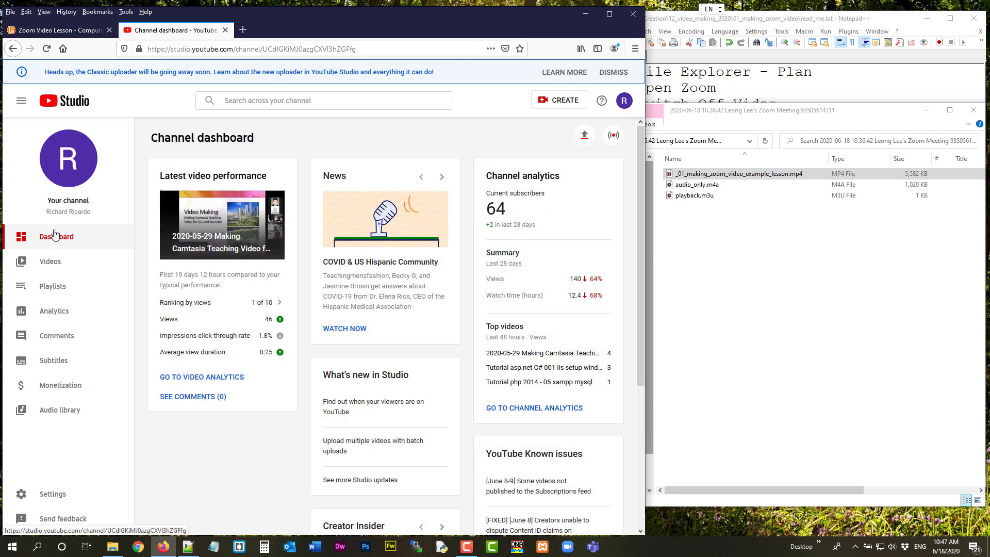
Upload _01_making_zoom_video_example_lesson.mp4 from the recording folder to the channel as a new video
left_click(581, 137)
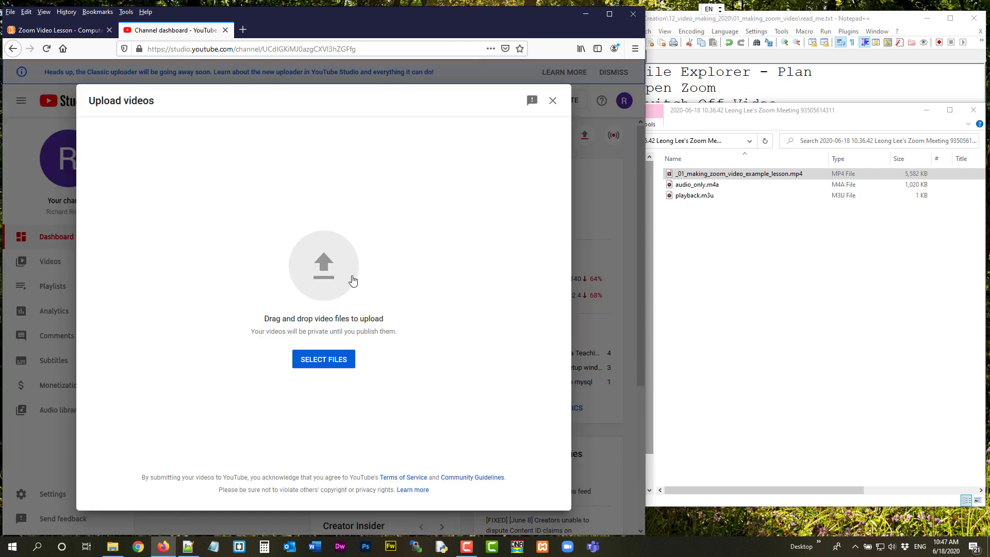
left_click_drag(709, 174, 297, 271)
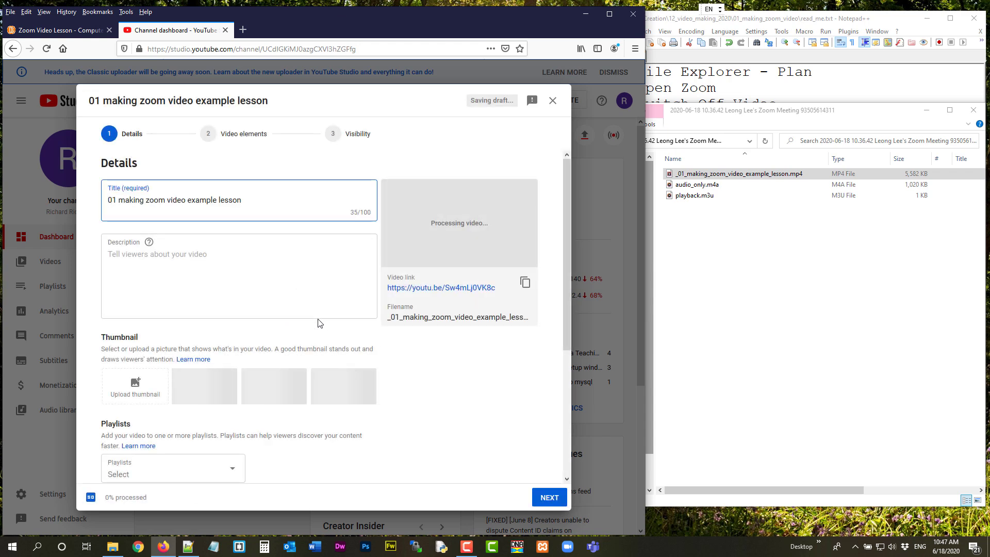
key("ctrl+shift+Right")
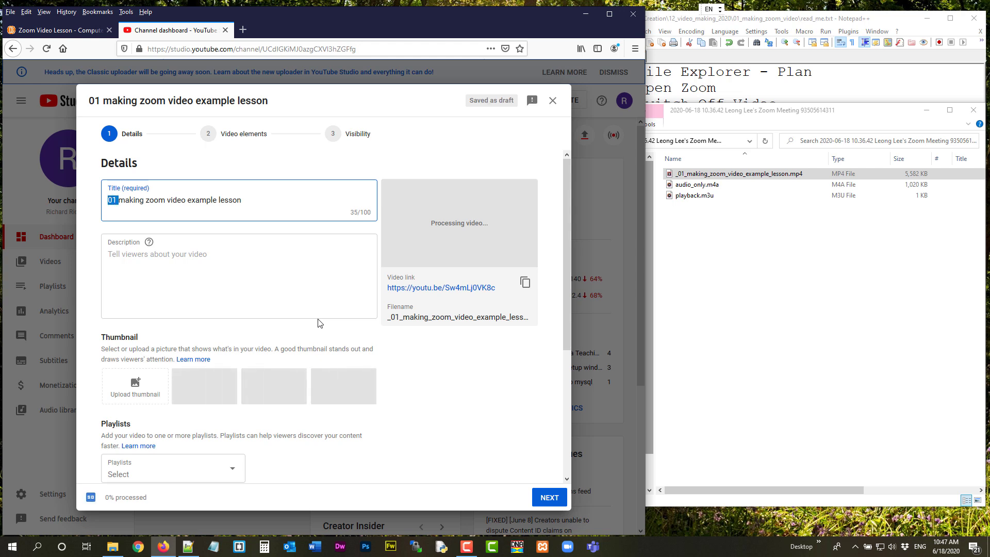
key("End")
left_click(290, 251)
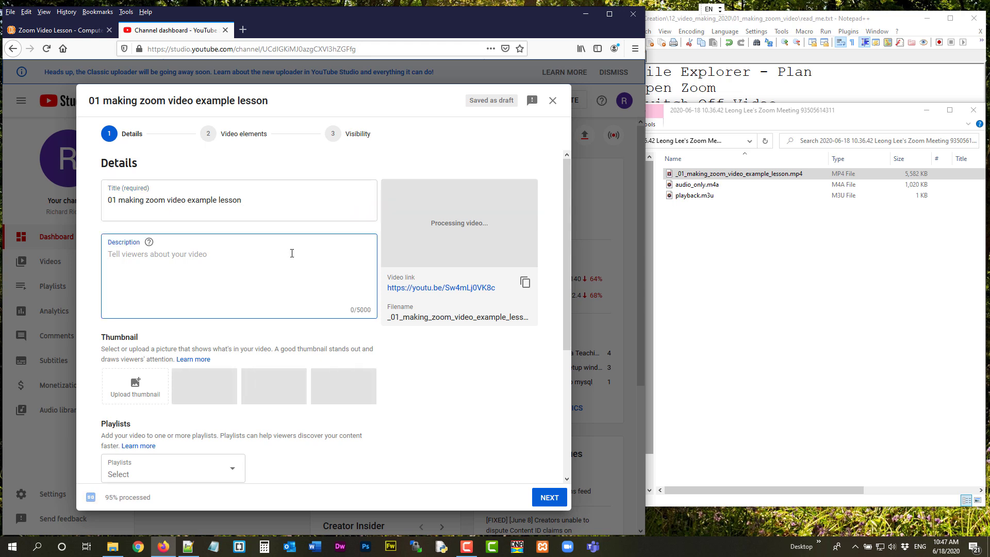
Add the video to the Video Making 2020 playlist and mark it as not made for kids
scroll(291, 255, "down", 2)
scroll(291, 260, "down", 2)
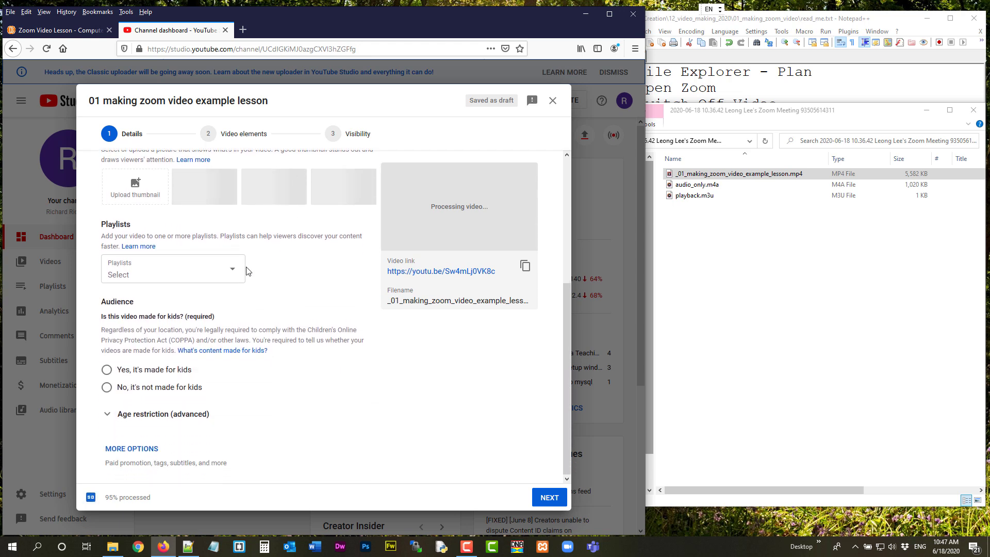
left_click(226, 271)
left_click(179, 302)
left_click(341, 268)
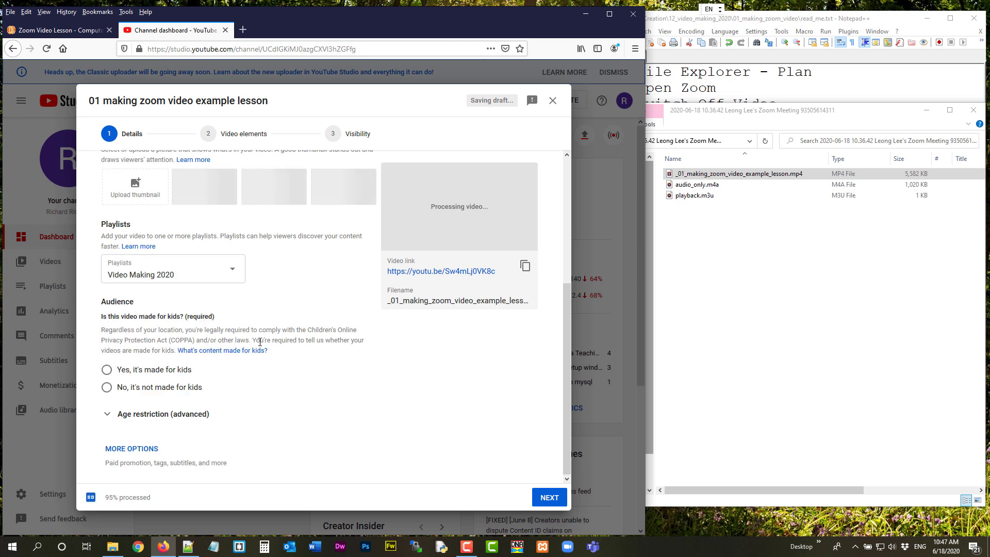
left_click(190, 389)
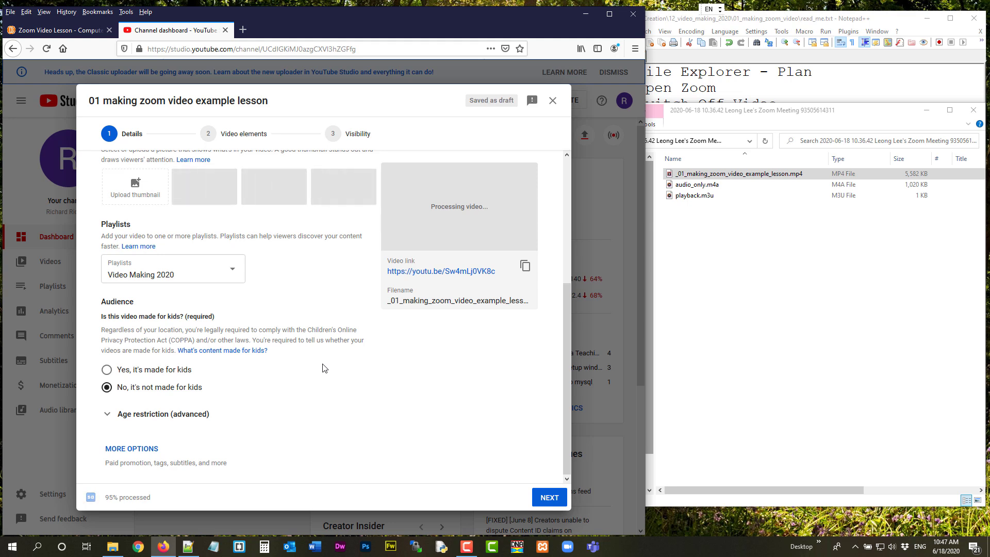
Reveal the additional video options and add the tags zoom, video making and lesson
left_click(118, 448)
scroll(379, 392, "down", 2)
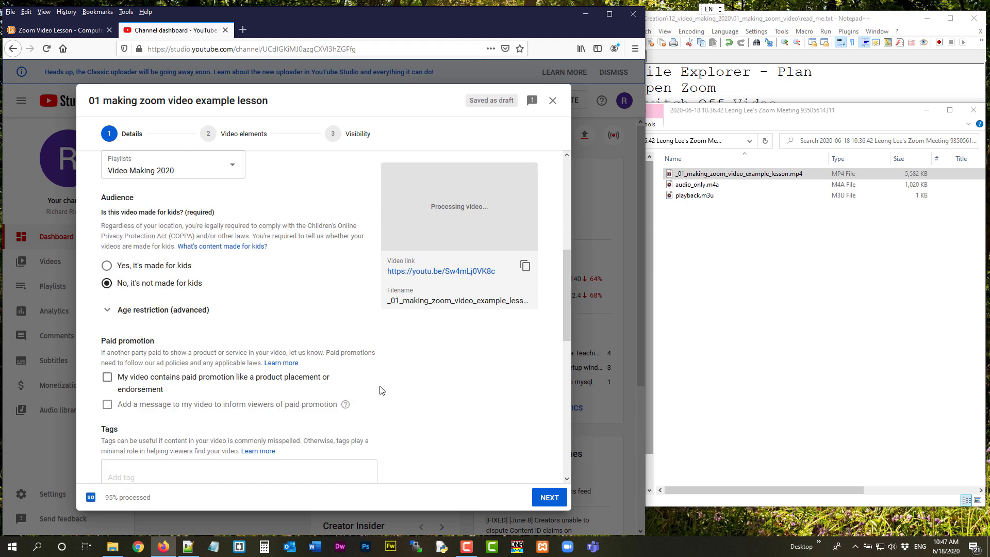
scroll(381, 390, "down", 4)
scroll(381, 390, "down", 3)
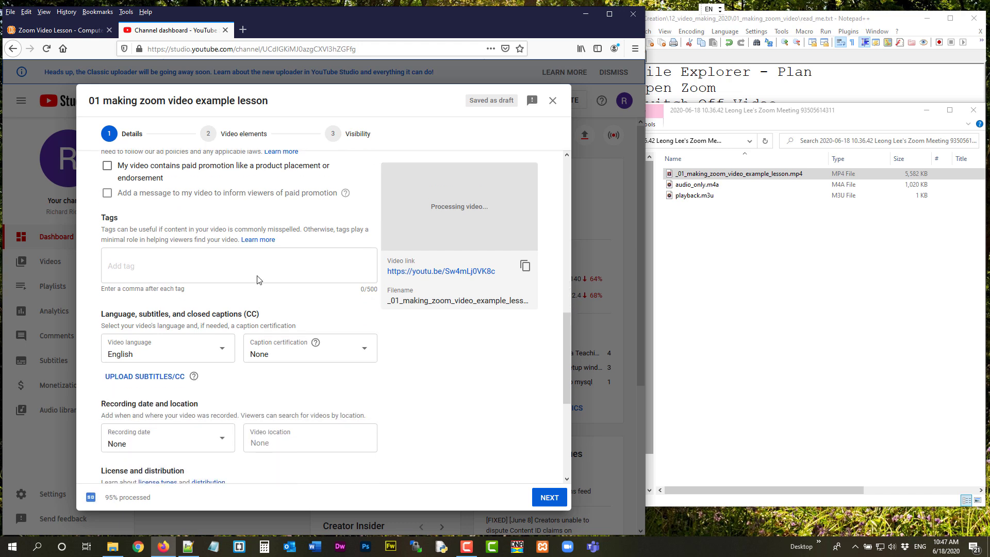
left_click(256, 273)
type("zoom, video mak")
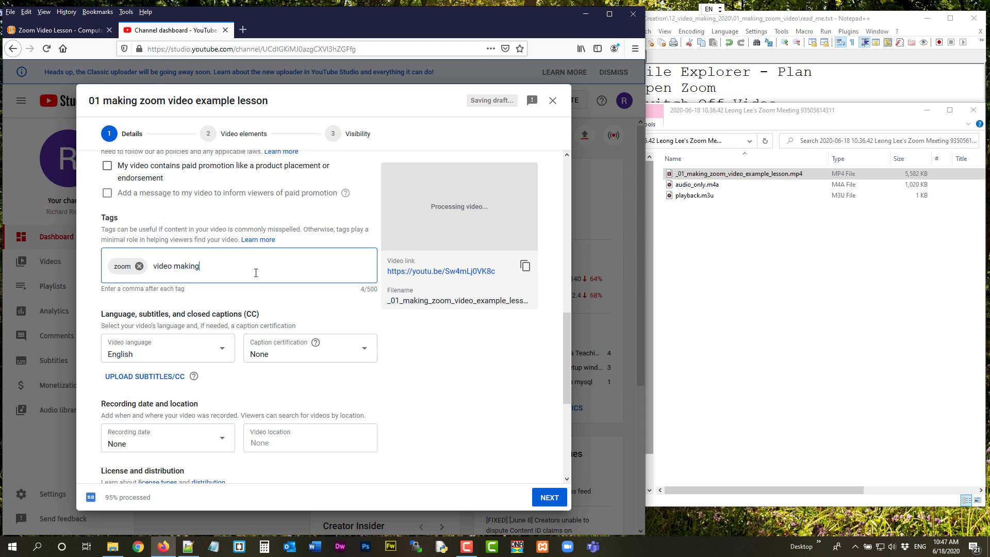
type("ing")
key("Tab")
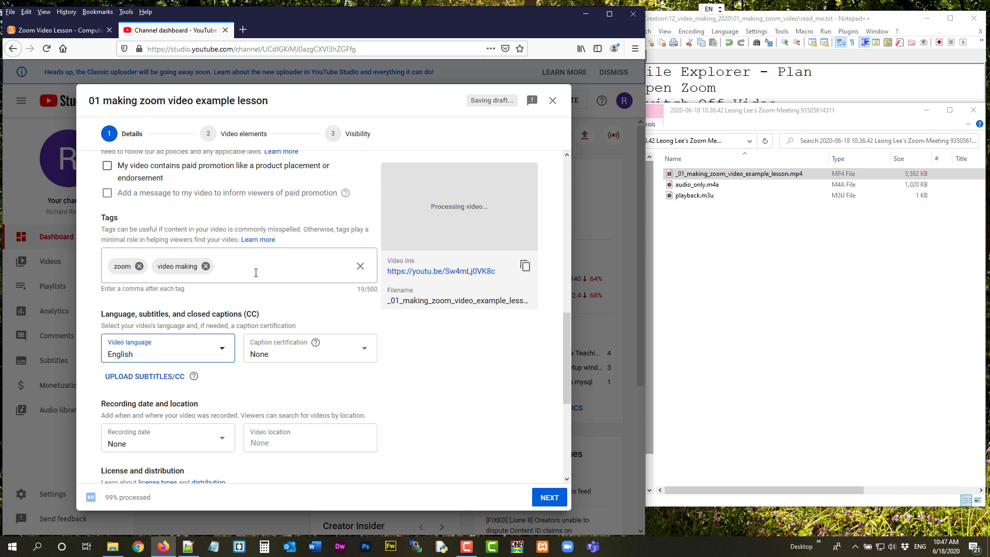
left_click(256, 273)
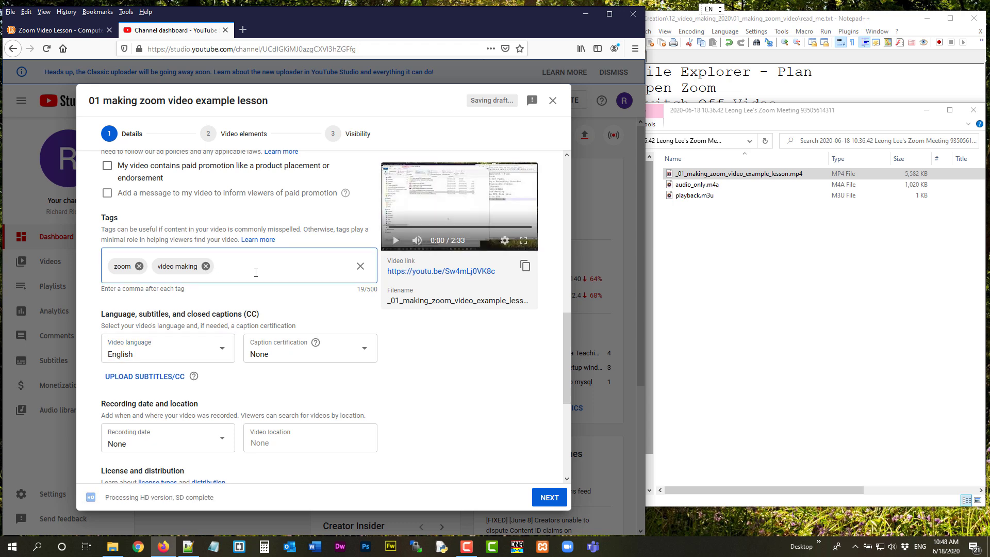
type("lesson,")
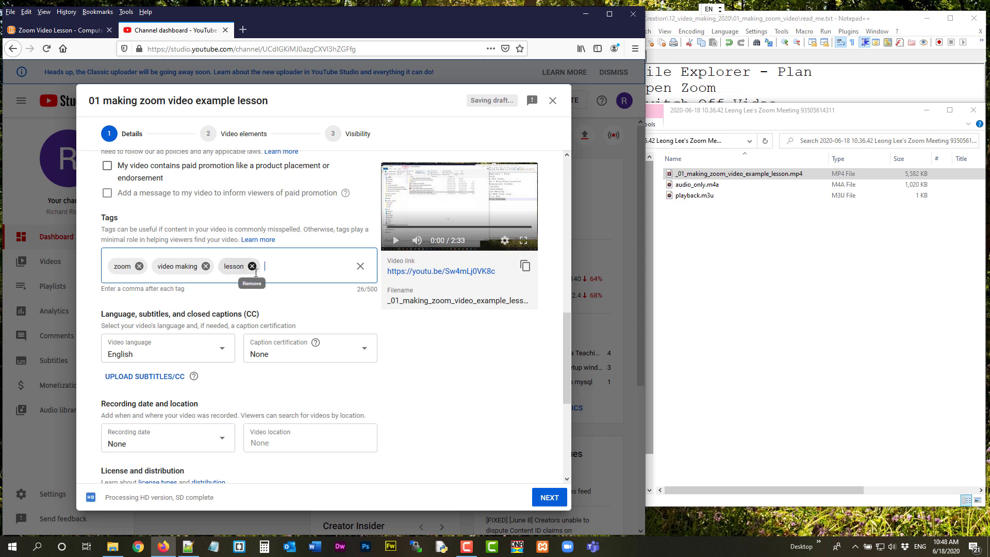
Write the tag text "lesson," below the list in read_me.txt in Notepad++, cut it, and return to the upload form
left_click(188, 546)
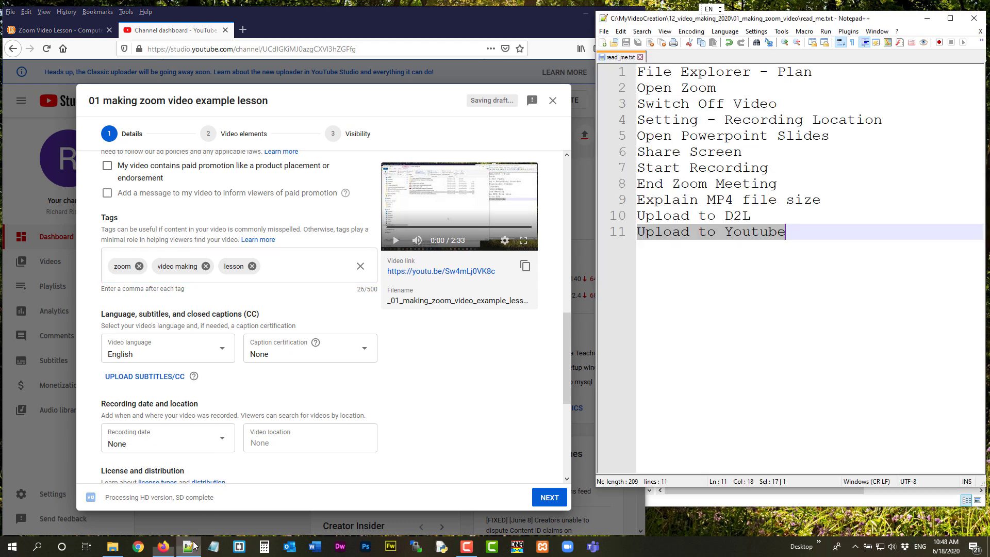
key("Return")
key("Return")
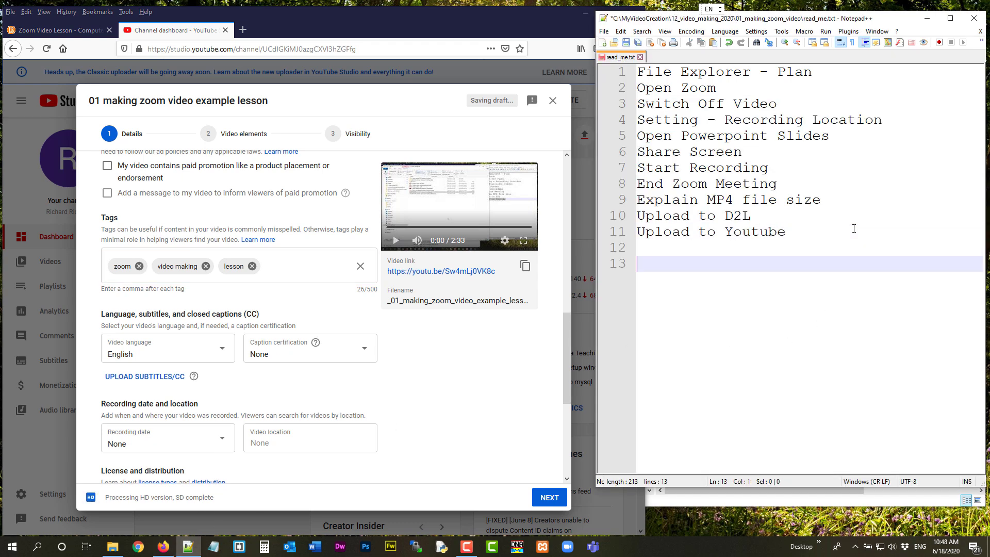
type("lesson,")
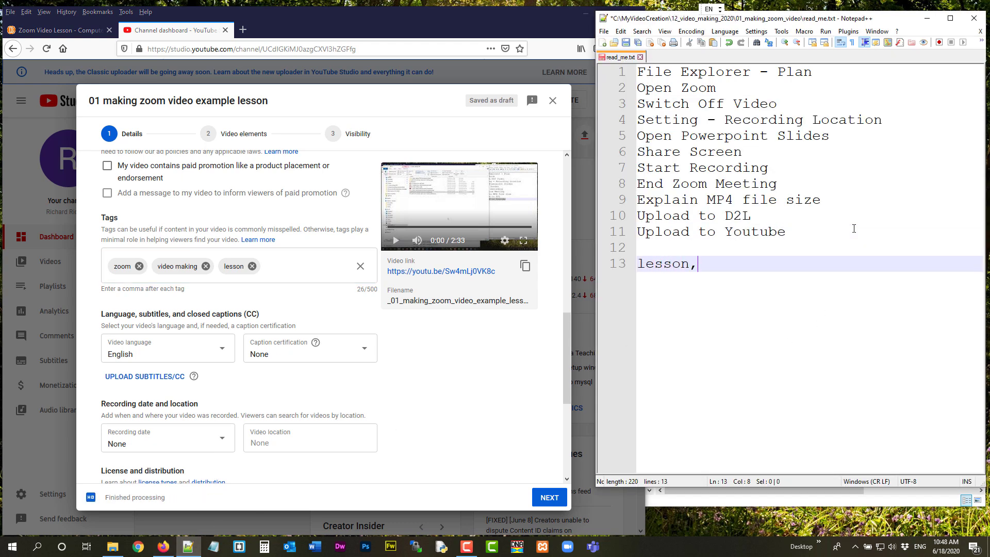
key("shift+Home")
key("ctrl+x")
left_click(927, 18)
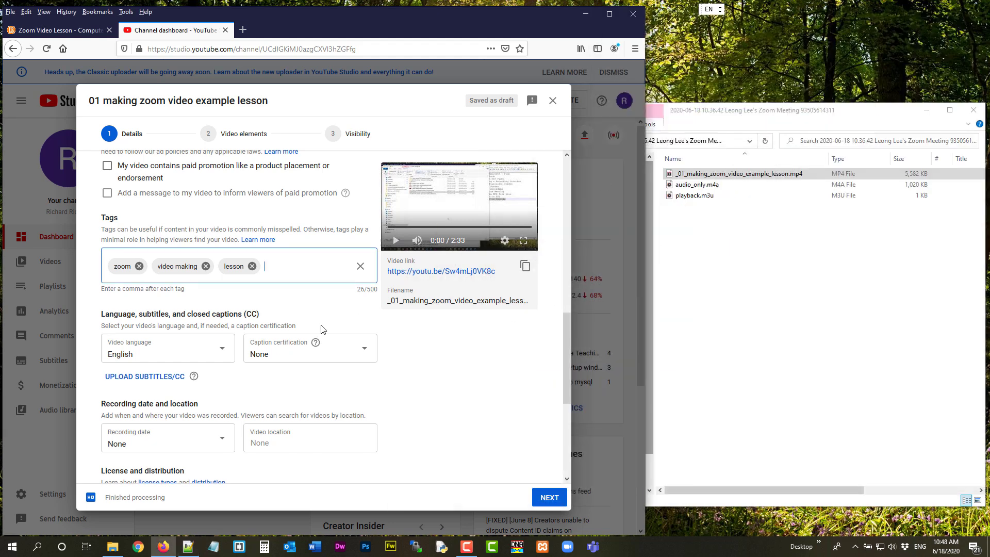
Keep the remaining video details as they are, skip the end screen and cards, and advance to the visibility settings
scroll(324, 329, "down", 2)
scroll(321, 330, "down", 3)
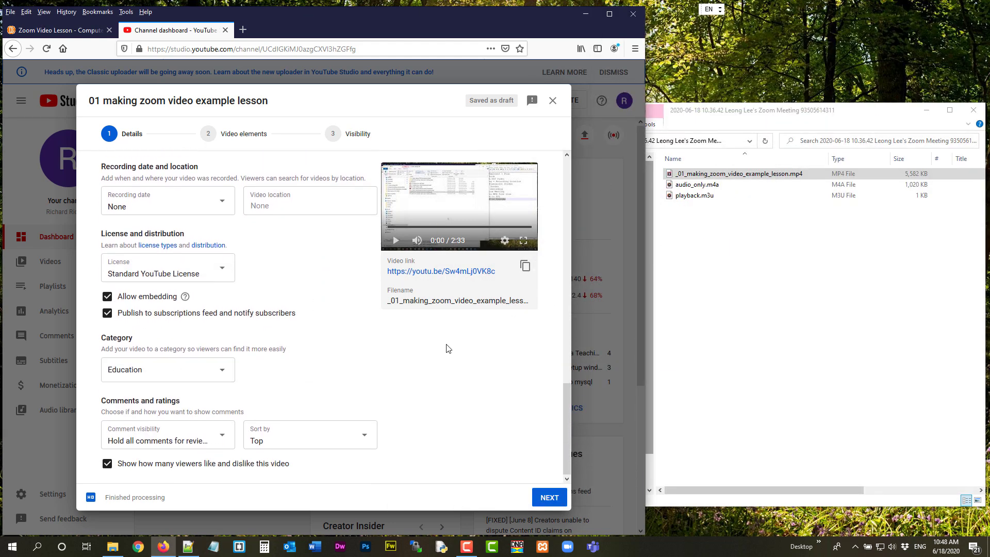
left_click(542, 501)
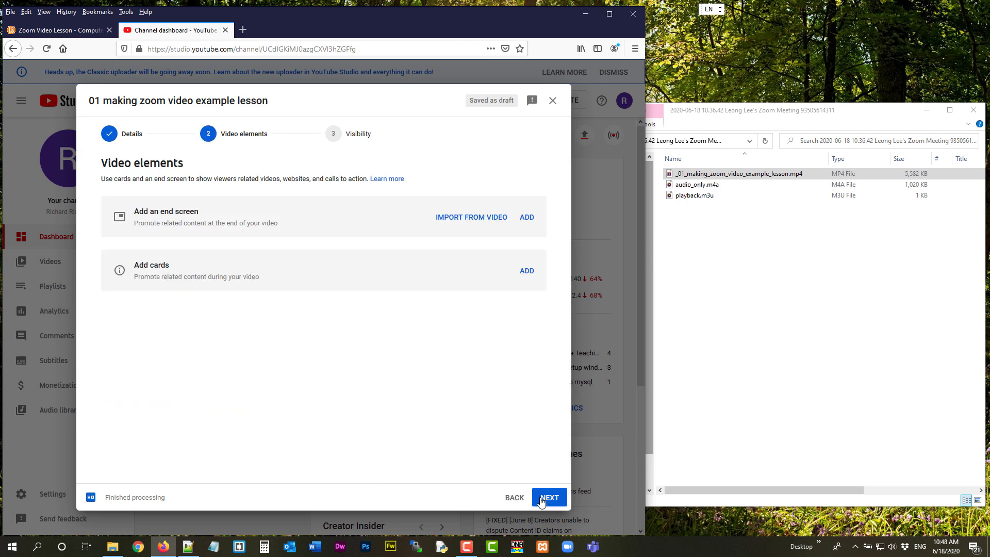
left_click(542, 501)
Copy the uploaded video's link and paste it below the list in read_me.txt in Notepad++
scroll(426, 360, "down", 3)
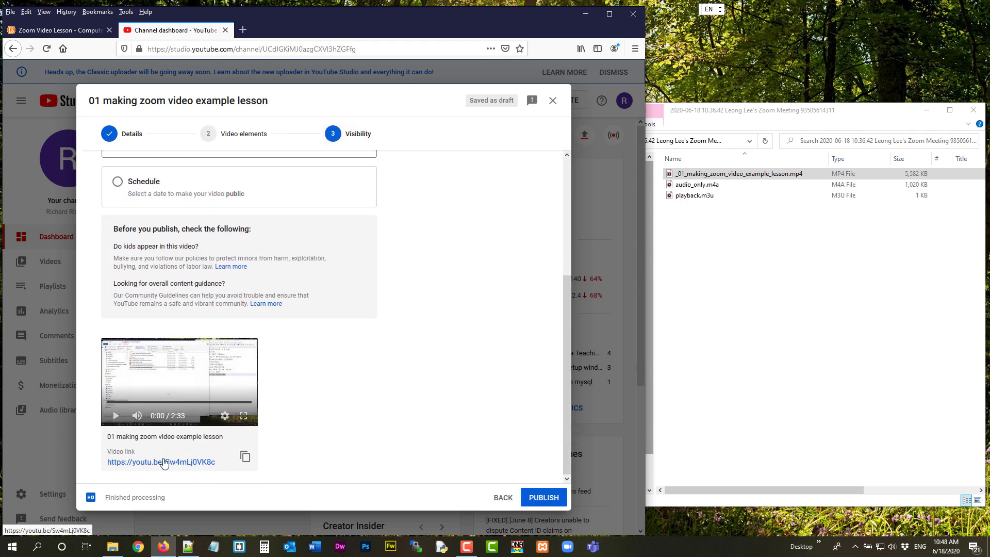
left_click(247, 458)
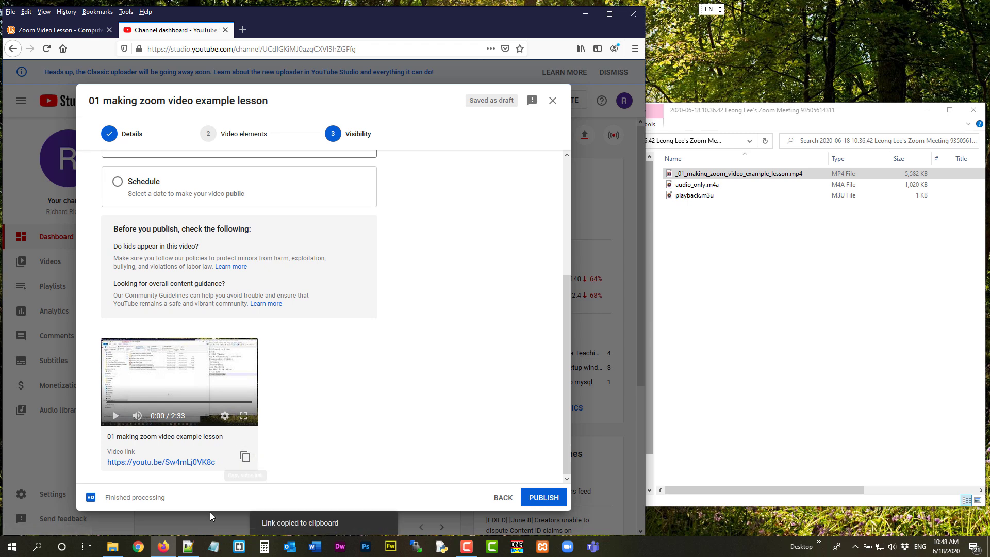
left_click(187, 546)
key("ctrl+v")
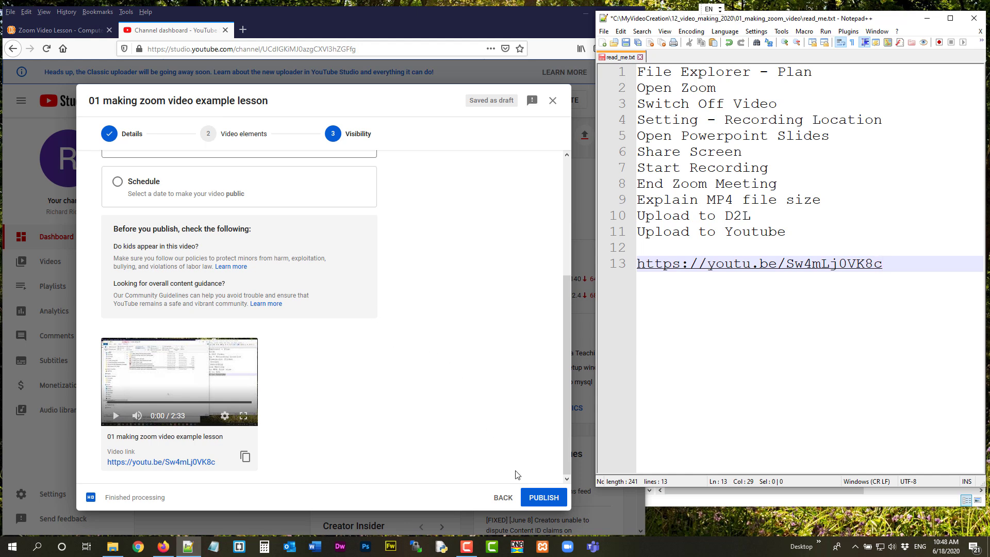
Publish the video, close the sharing dialog, and open the channel's list of uploaded videos in YouTube Studio
left_click(537, 497)
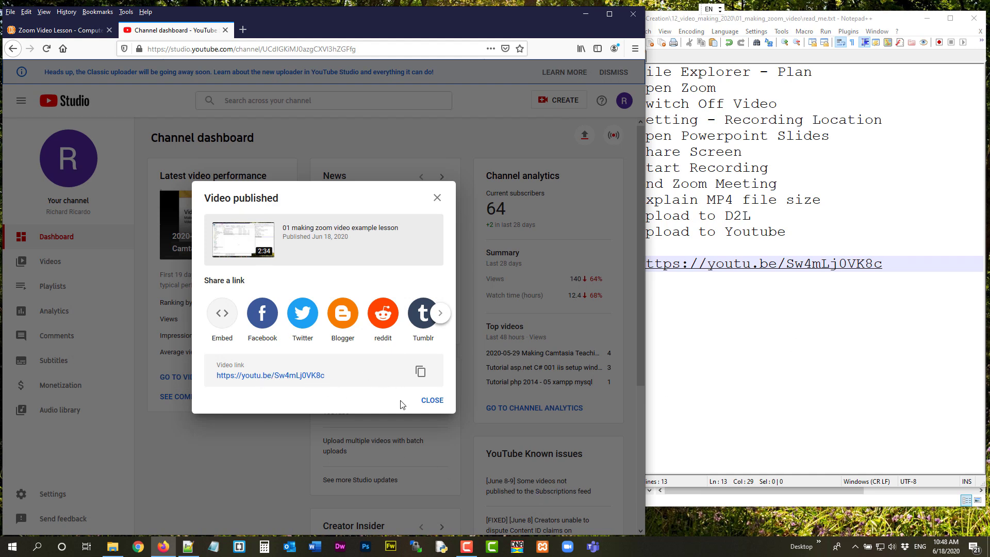
left_click(433, 401)
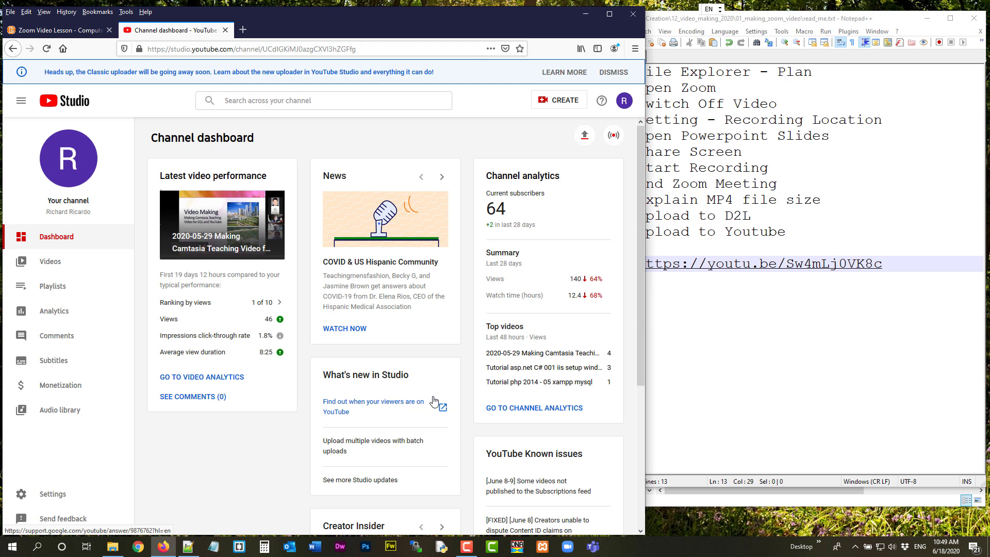
scroll(165, 356, "down", 2)
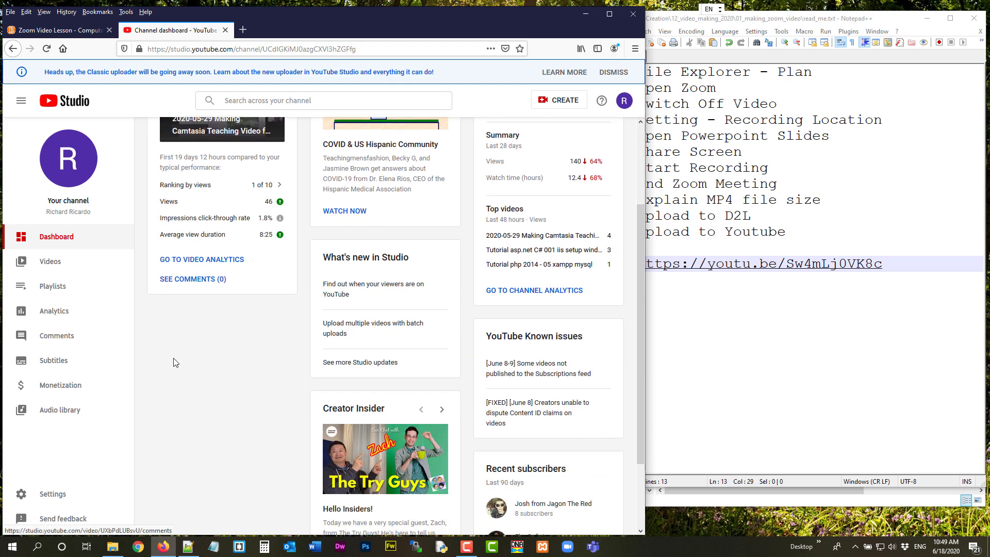
left_click_drag(883, 265, 638, 264)
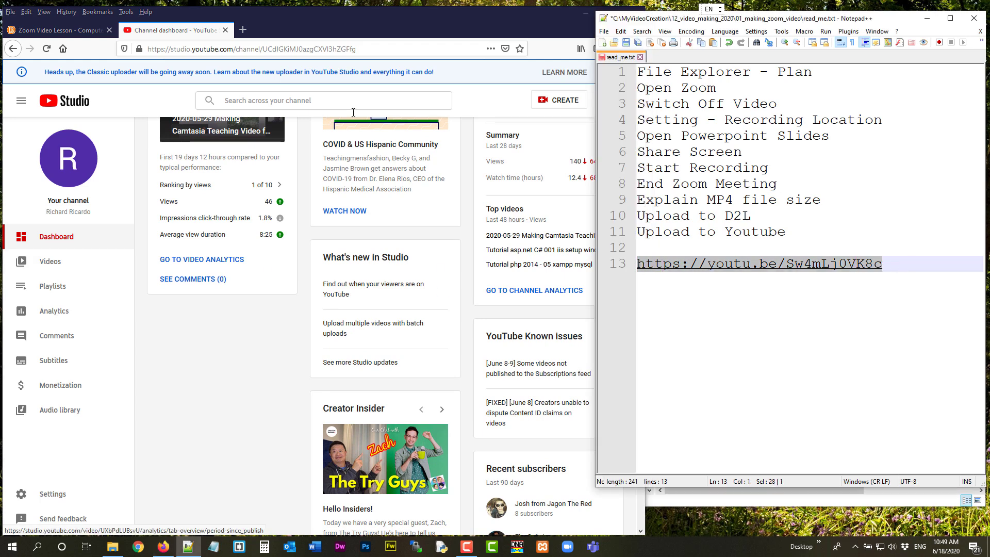
left_click(68, 259)
left_click(69, 259)
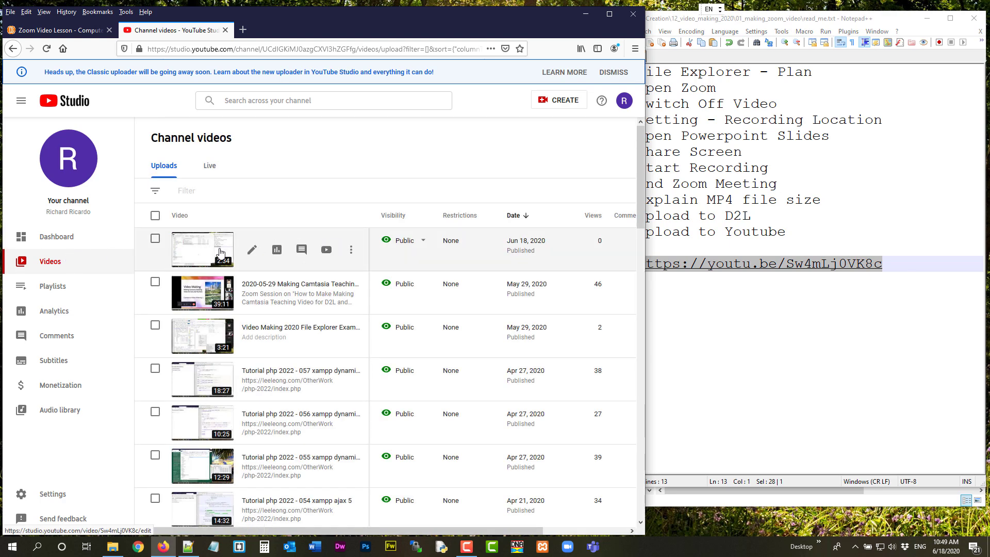
Copy the video link from read_me.txt, open it in a new browser tab, and play the published video
left_click(762, 317)
left_click(912, 286)
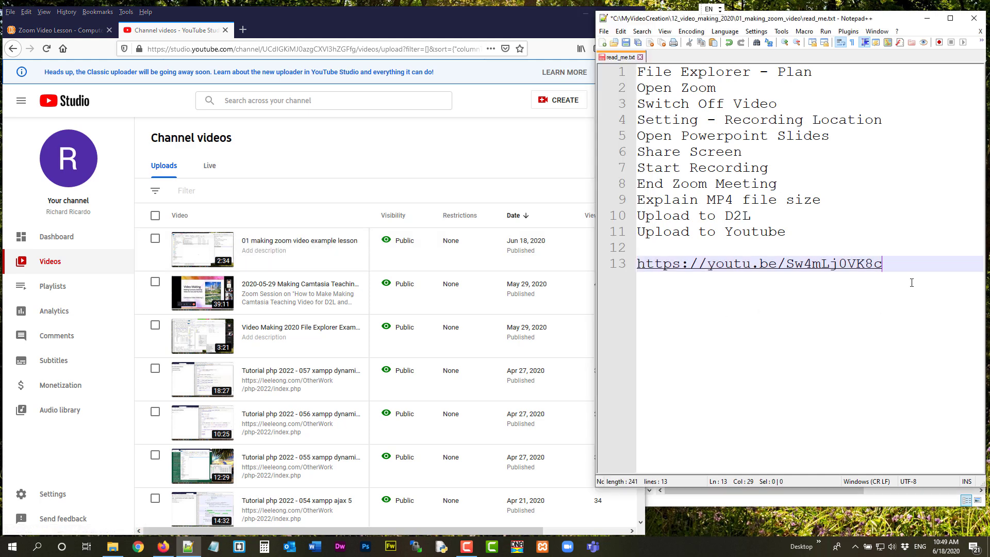
left_click_drag(799, 266, 626, 269)
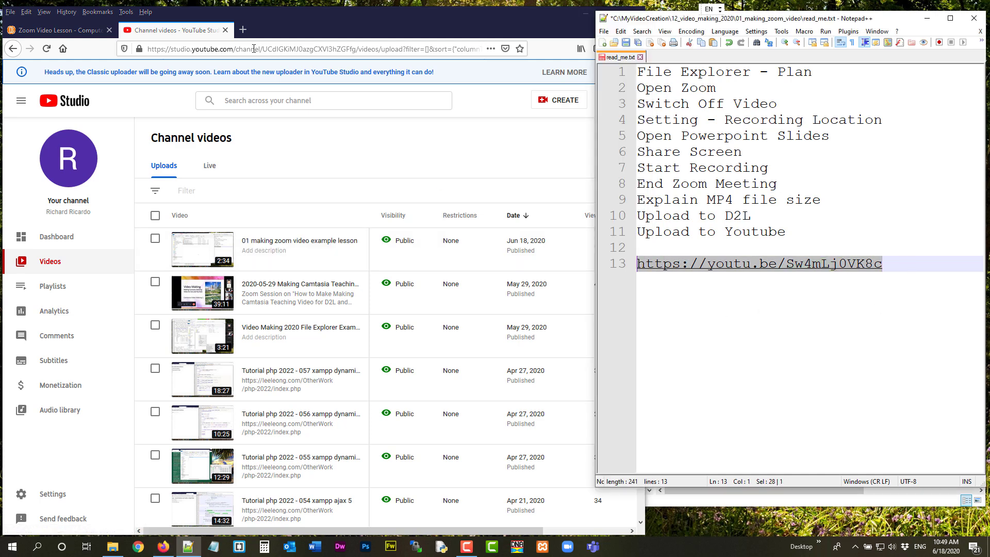
left_click(243, 30)
key("ctrl+v")
left_click(260, 72)
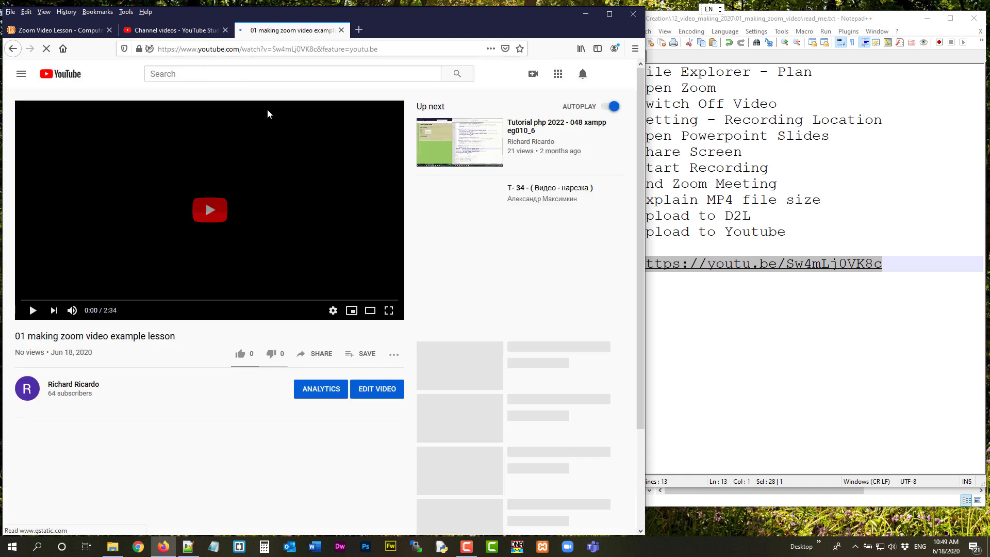
left_click(200, 223)
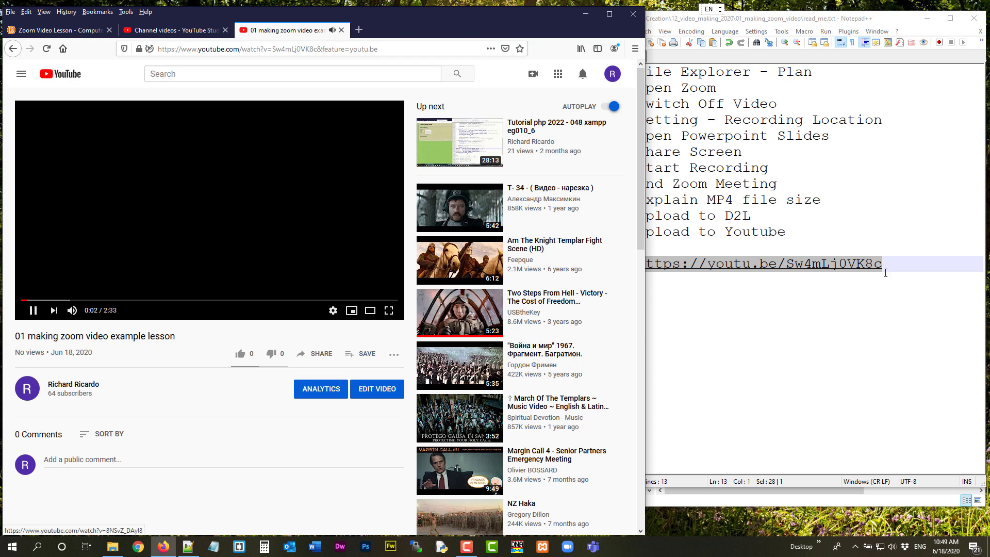
Add the lines "ctrl - c : copy" and "ctrl - v : paste" below the video link in read_me.txt
left_click(947, 265)
key("Return")
type("ctrl - copy")
key("BackSpace")
key("BackSpace")
key("BackSpace")
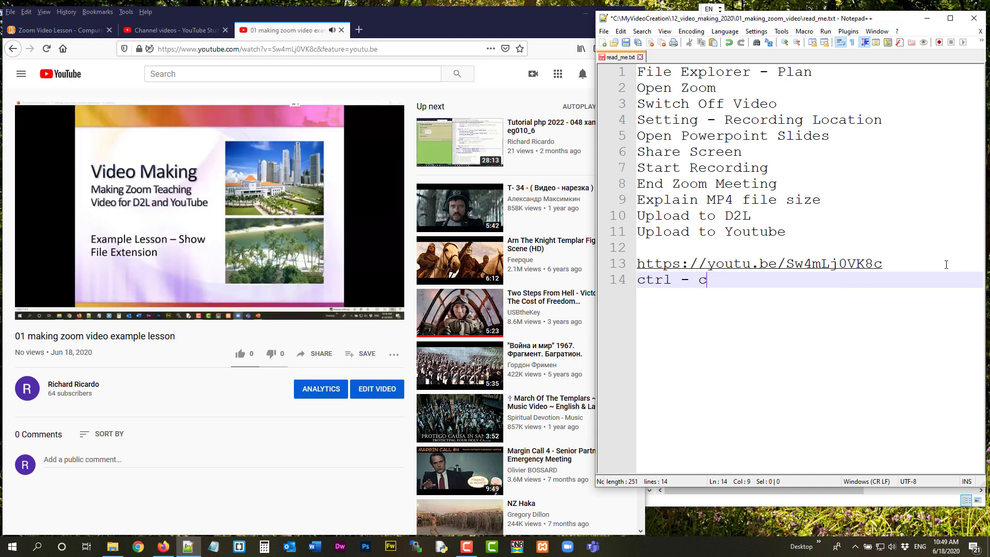
type(": copy")
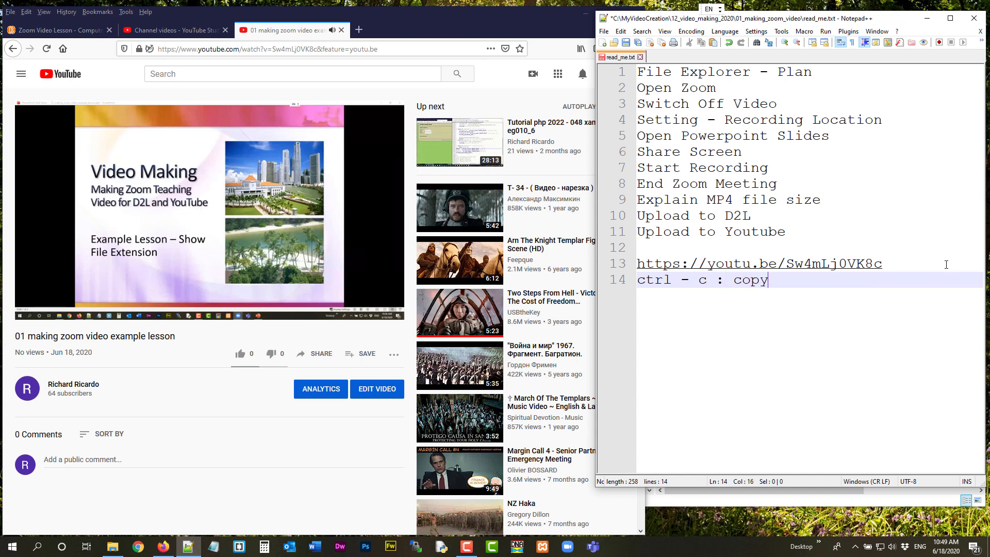
key("Return")
type("ctrl")
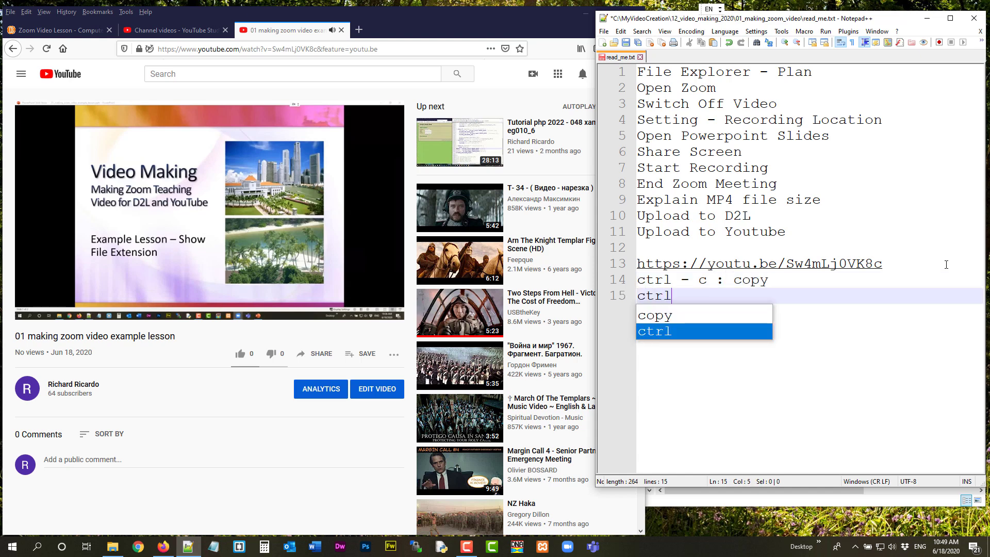
type("-- v:")
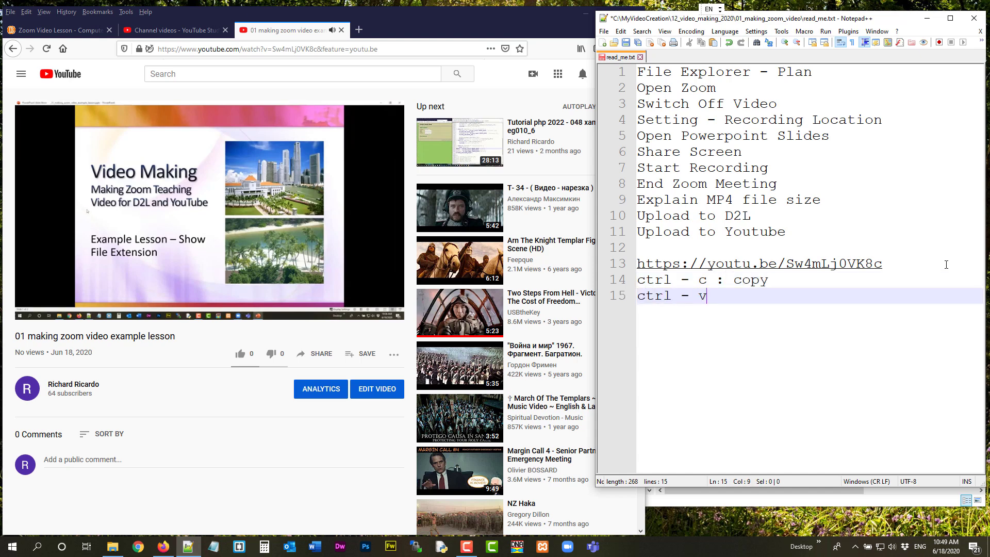
key("BackSpace")
type(": paste")
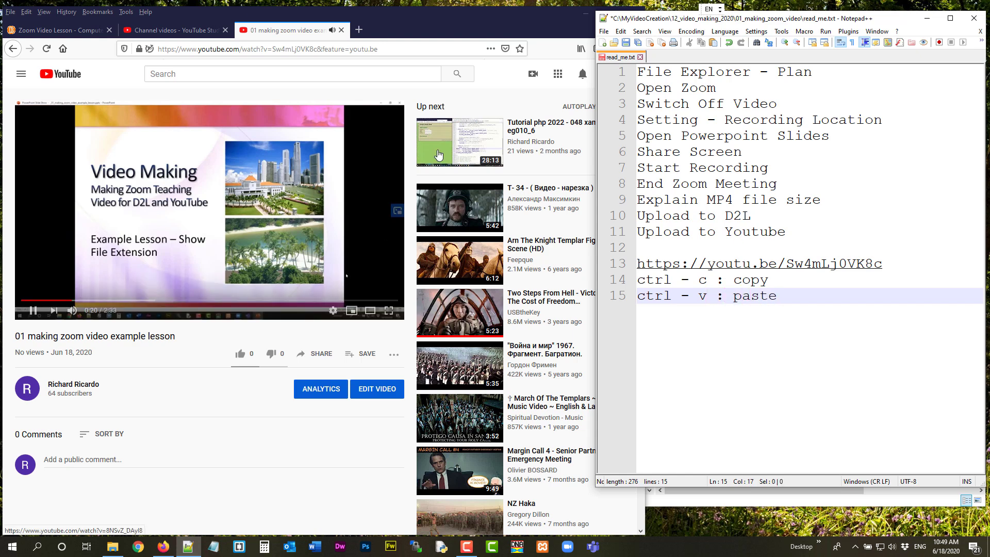
Skip ahead in the published video, pause it, and jump to about its midpoint
left_click(147, 303)
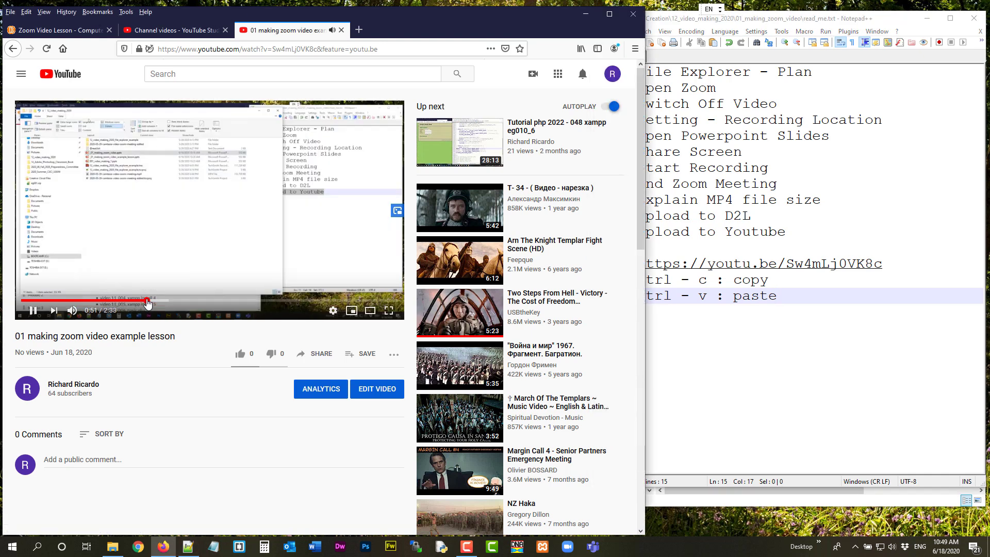
left_click(34, 310)
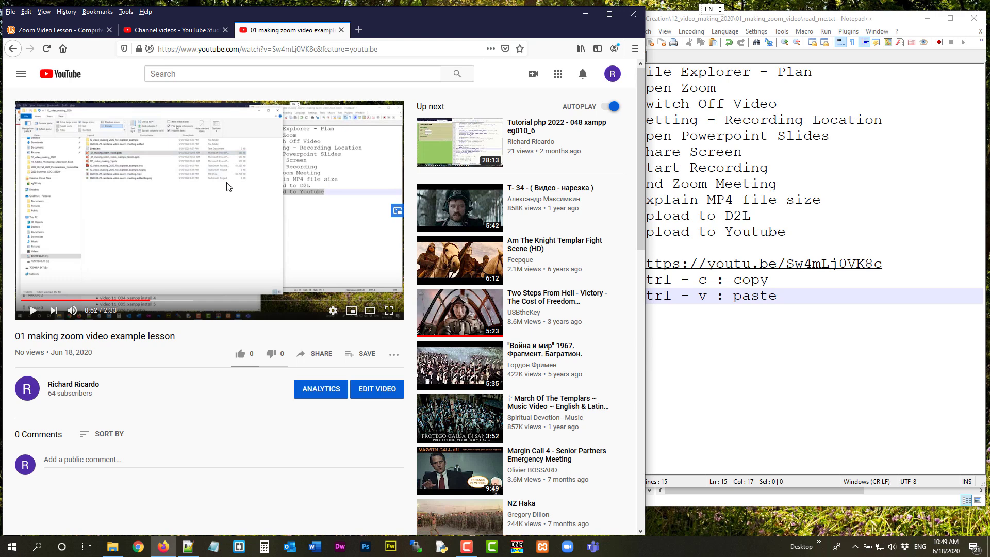
left_click(215, 300)
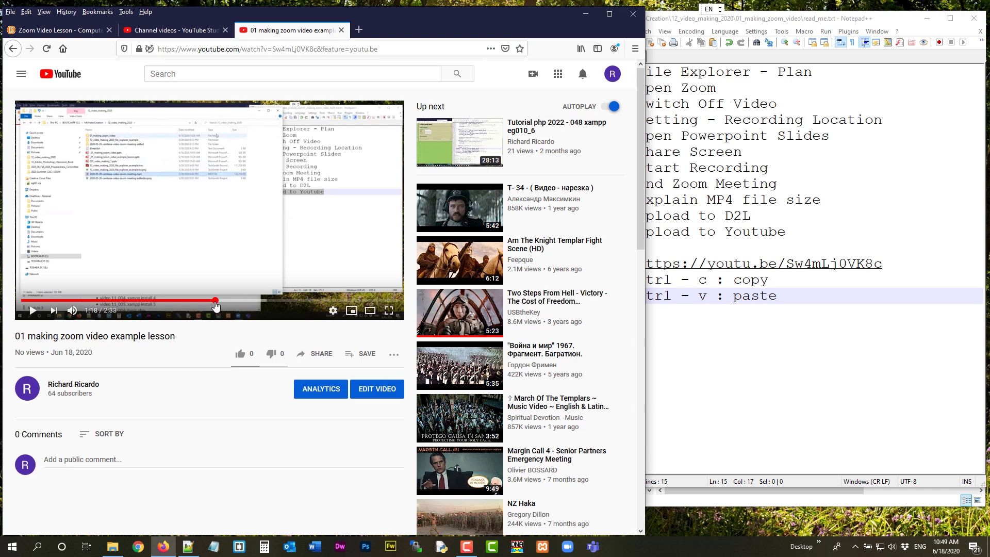
Reload the published video using the link copied from read_me.txt, and close its browser tab
left_click(781, 336)
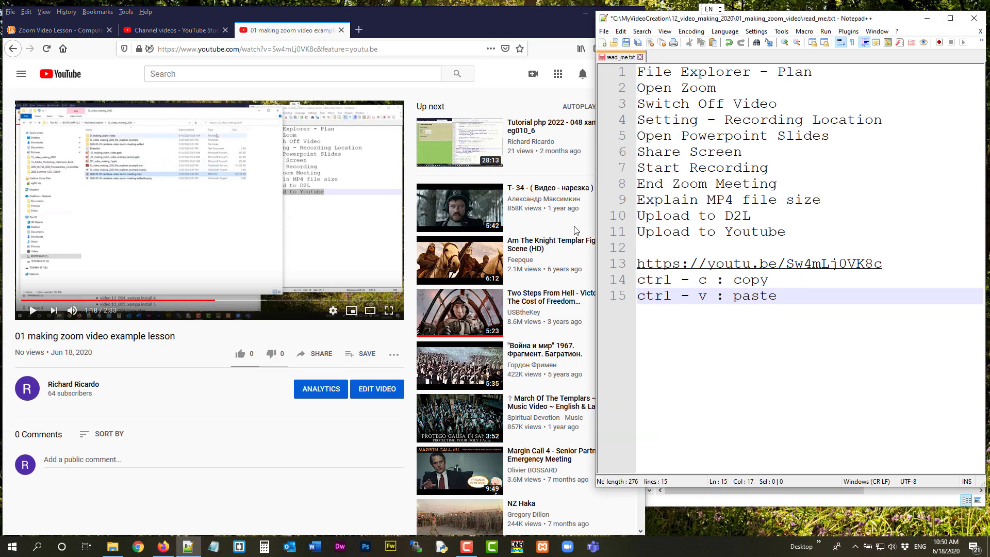
left_click_drag(891, 262, 605, 265)
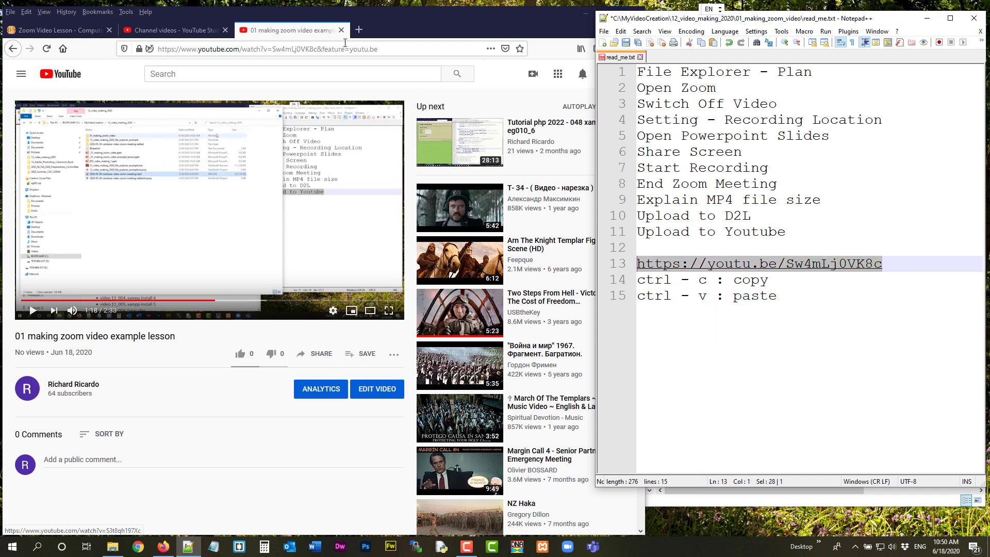
left_click(381, 49)
key("ctrl+v")
key("Return")
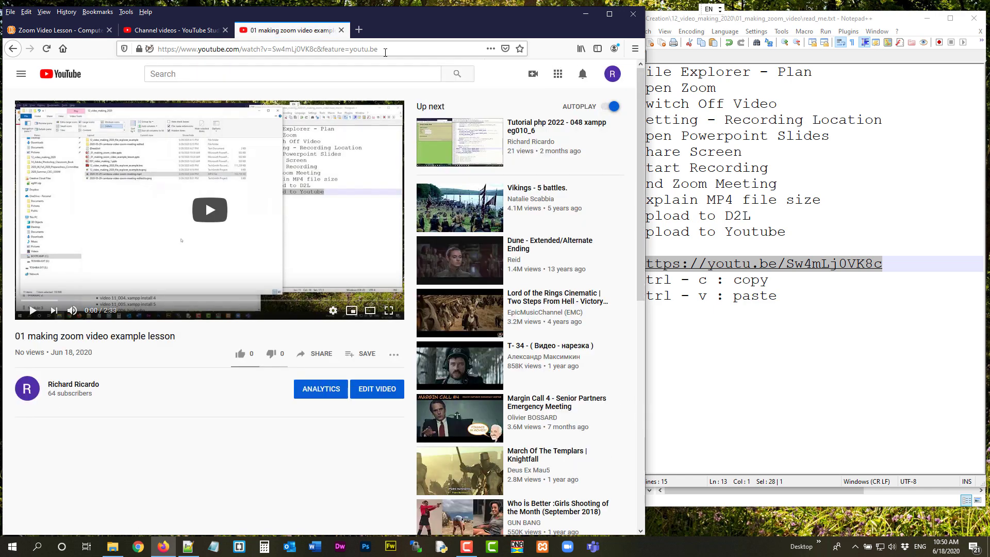
left_click(341, 30)
Switch to the D2L course's table of contents and add a module named Zoom YouTube Video
left_click(856, 298)
left_click_drag(889, 264, 630, 248)
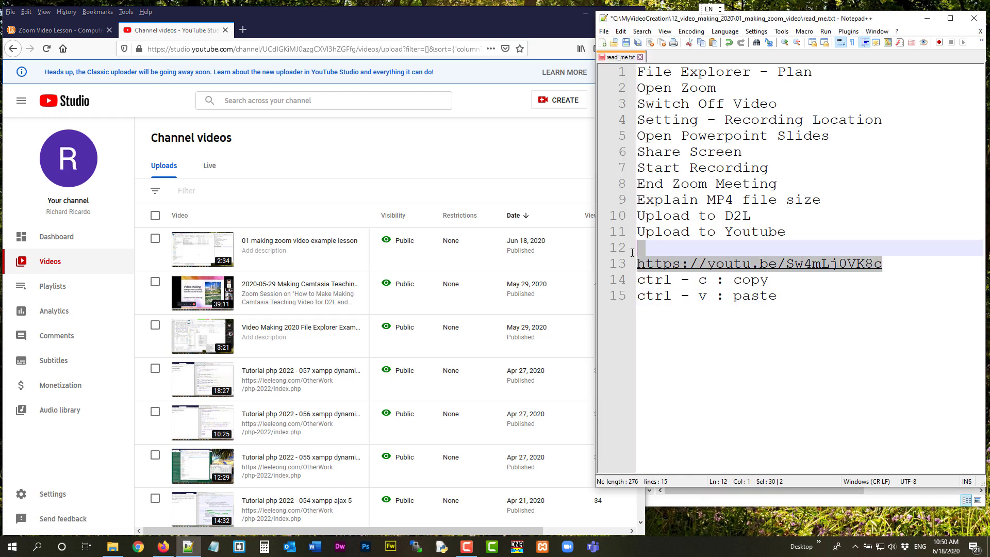
left_click(31, 30)
scroll(434, 201, "down", 3)
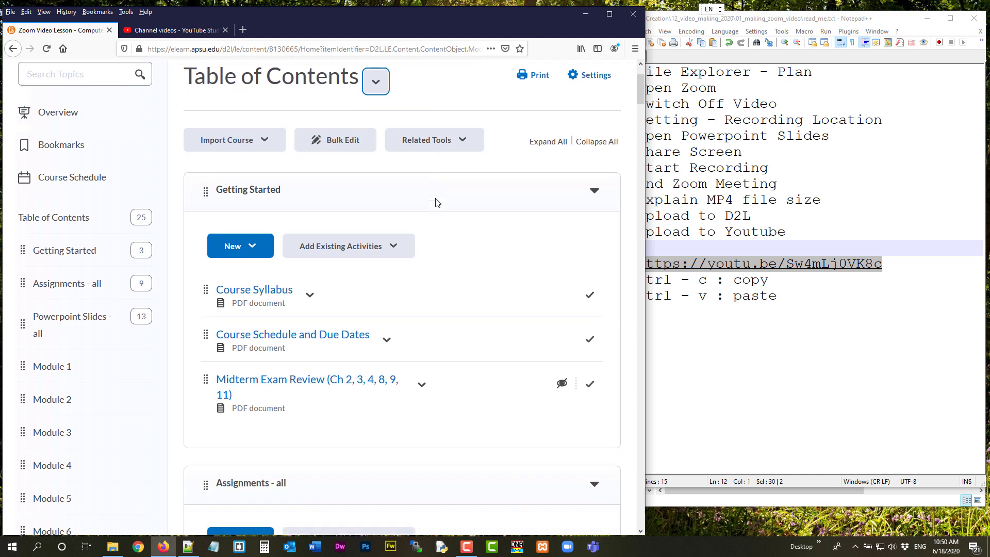
left_click(928, 270)
scroll(314, 247, "down", 6)
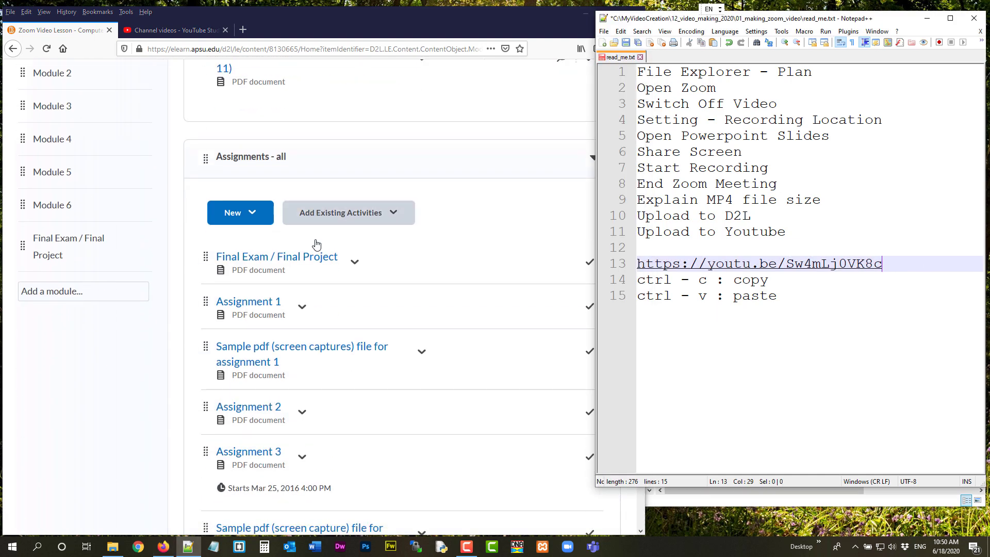
left_click(107, 296)
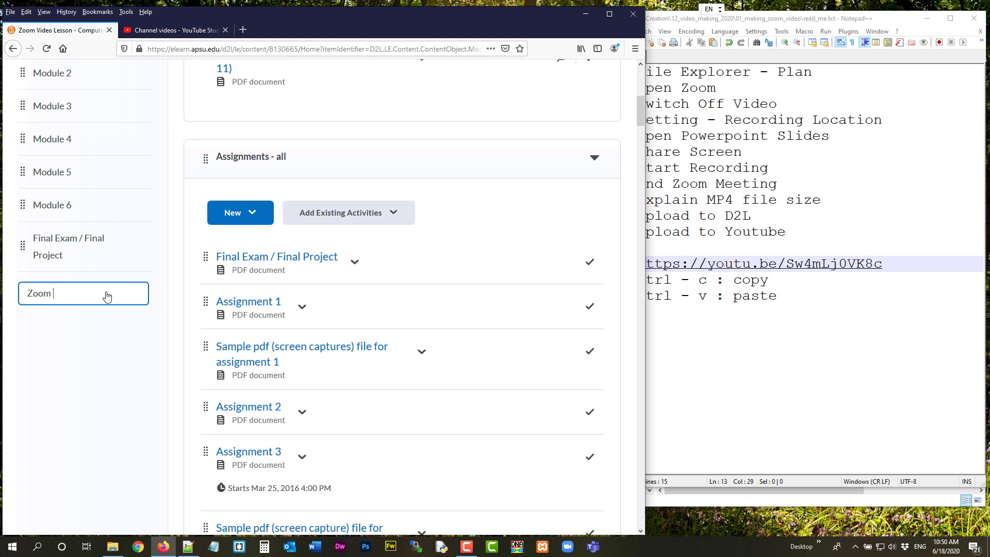
type("Zoom YouTube Video")
key("Return")
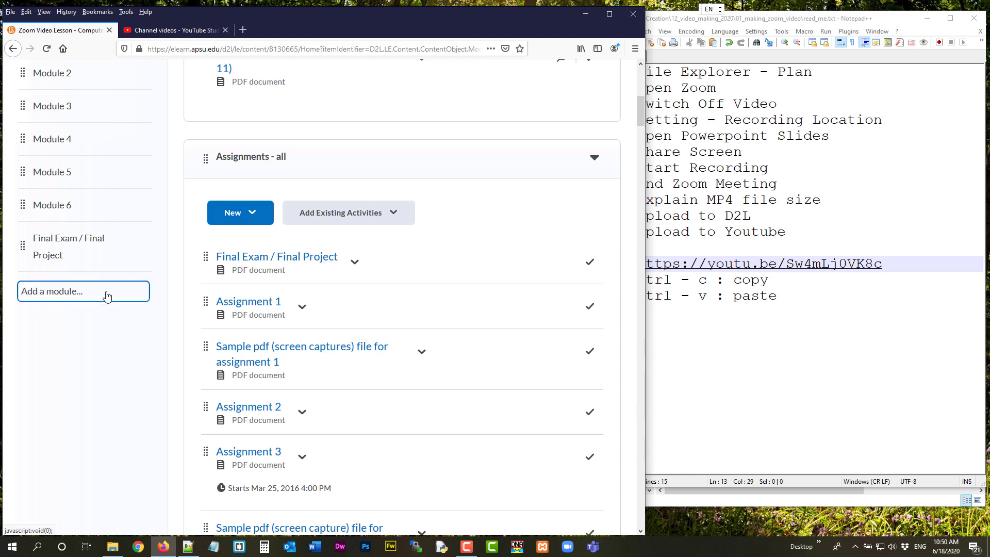
Start adding a video or audio topic to the new module, look at the upload option, and return to web video entry
left_click(212, 156)
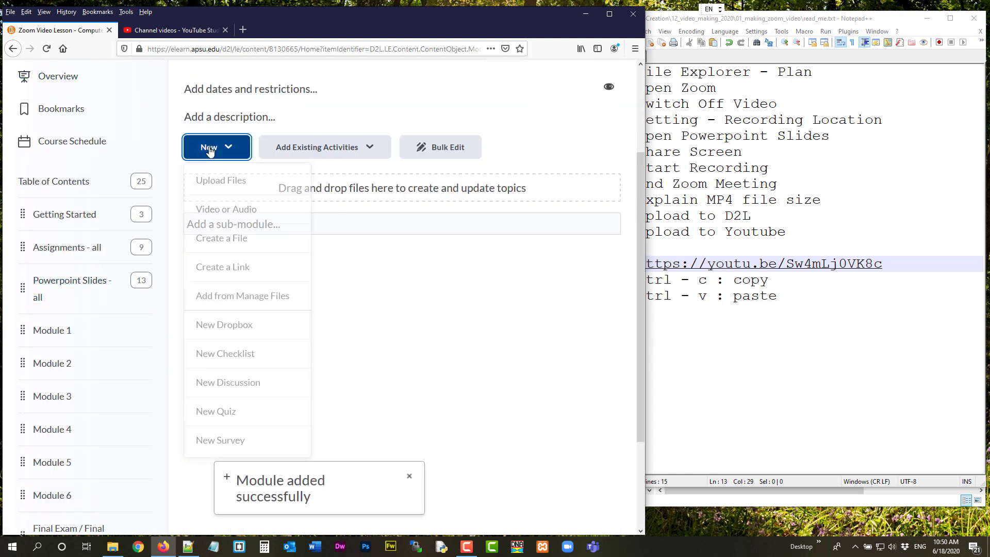
left_click(239, 212)
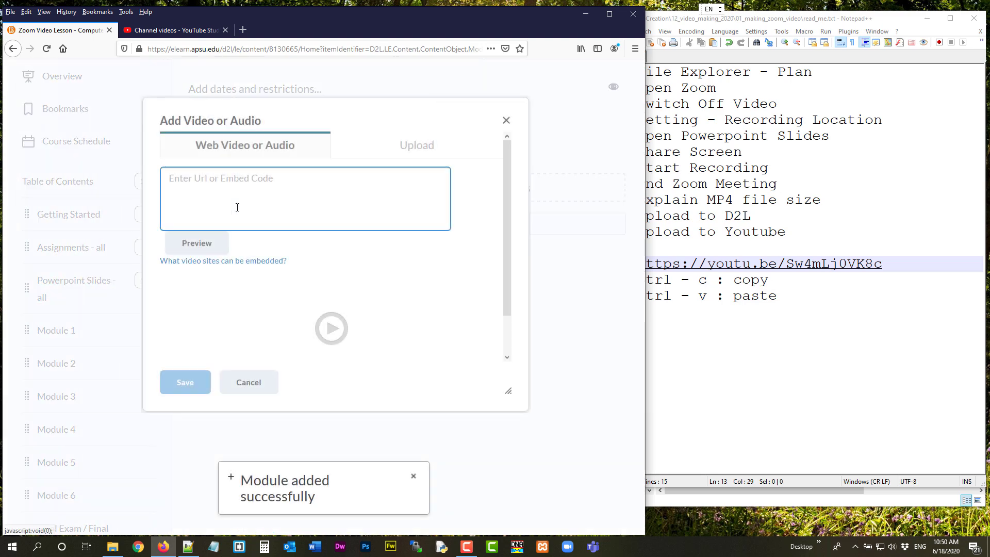
left_click(418, 152)
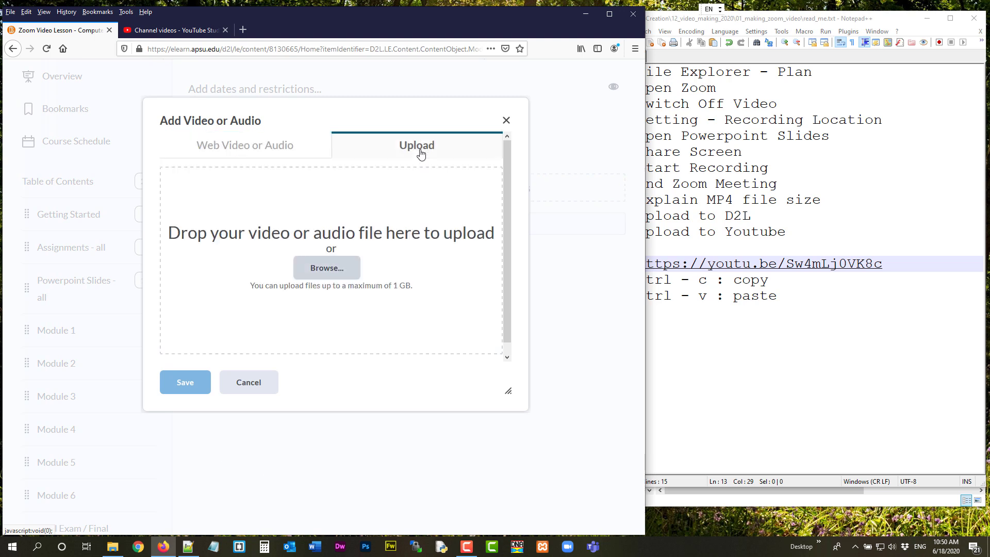
left_click(279, 150)
left_click(204, 184)
Copy the YouTube link from line 13 of read_me.txt and paste it as the web video's URL in D2L
left_click_drag(931, 259, 614, 265)
key("ctrl+c")
left_click(268, 196)
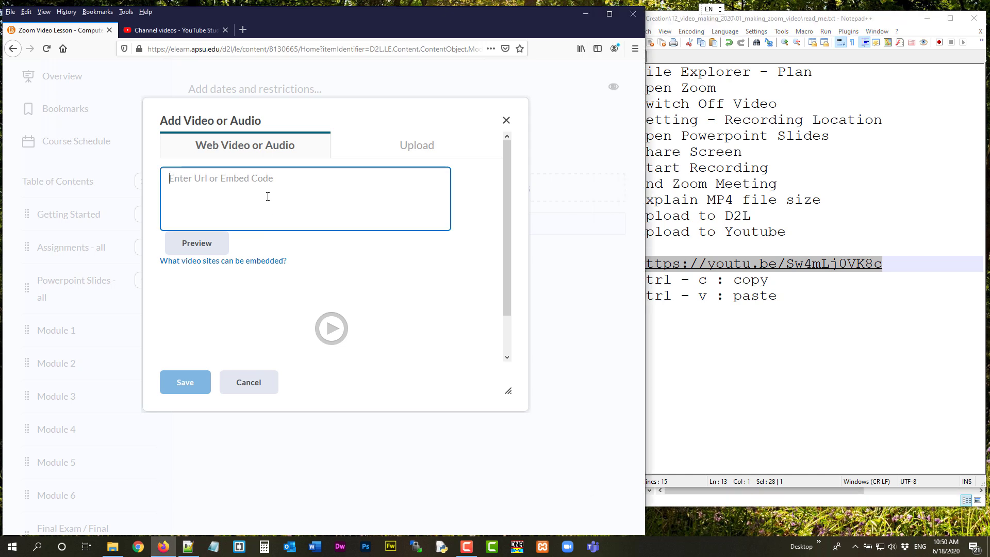
key("ctrl+v")
Title the web video YouTube Video - Show File Extension and save it to the module
left_click(301, 316)
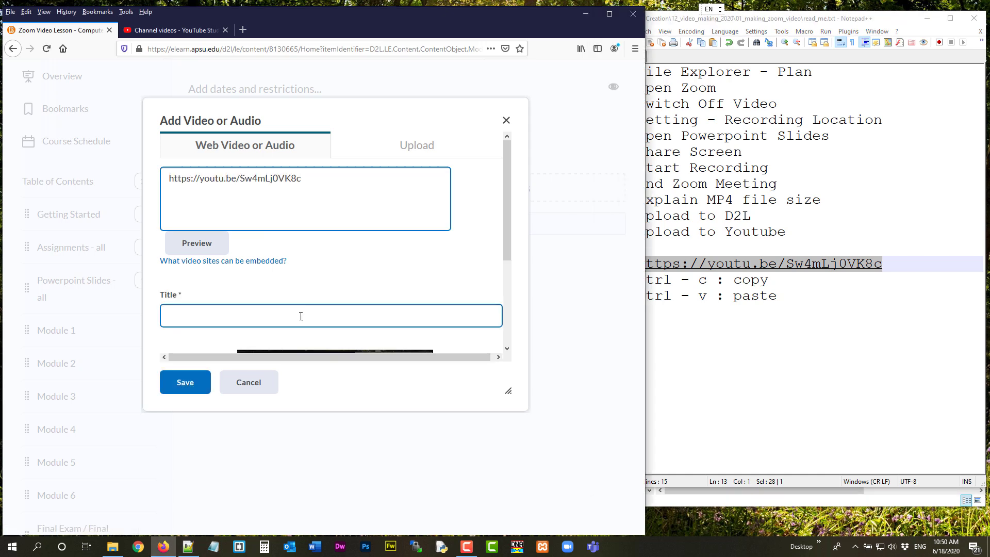
type("Yo")
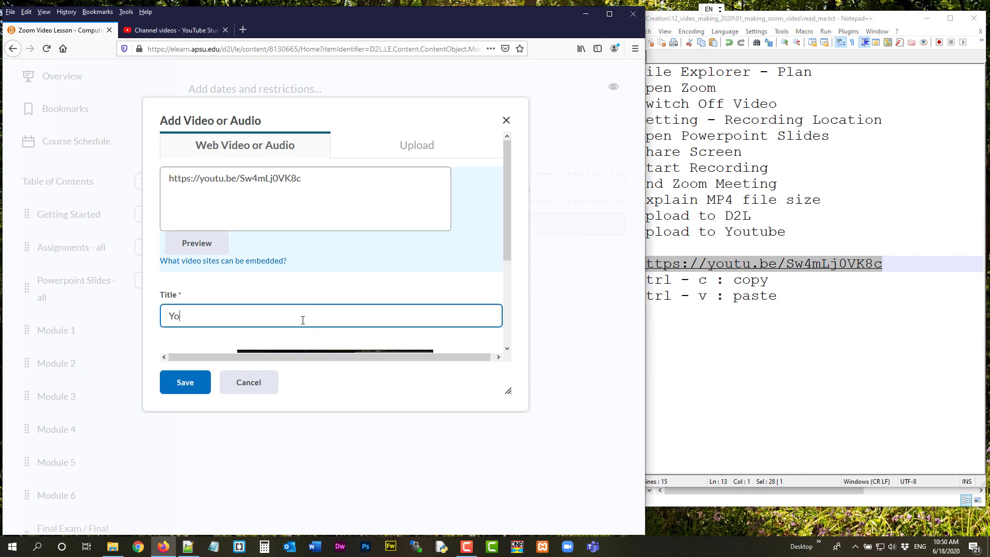
type("uTube Zoo")
key("BackSpace")
key("BackSpace")
type("Le")
key("BackSpace")
key("BackSpace")
type("Video - Show File Expe")
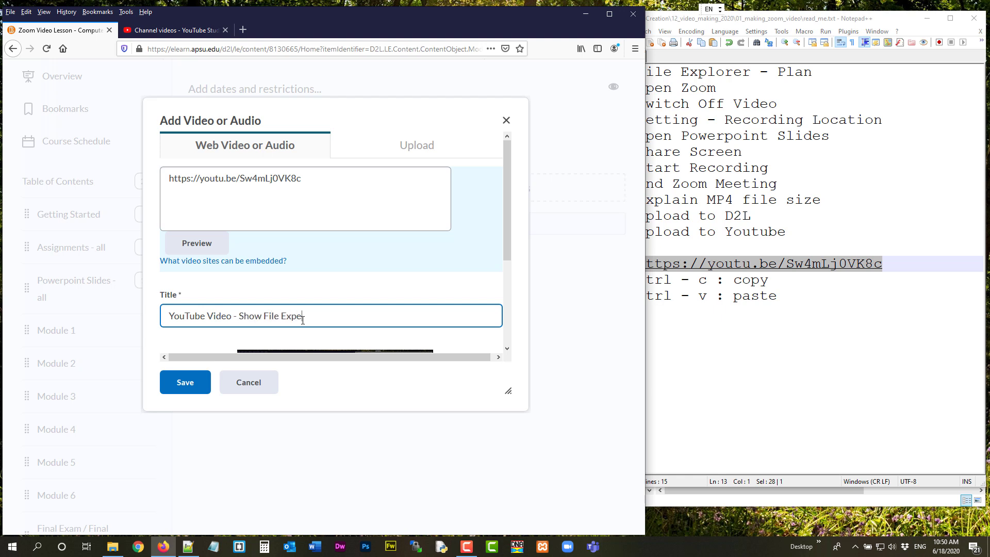
key("BackSpace")
key("BackSpace")
type("tension")
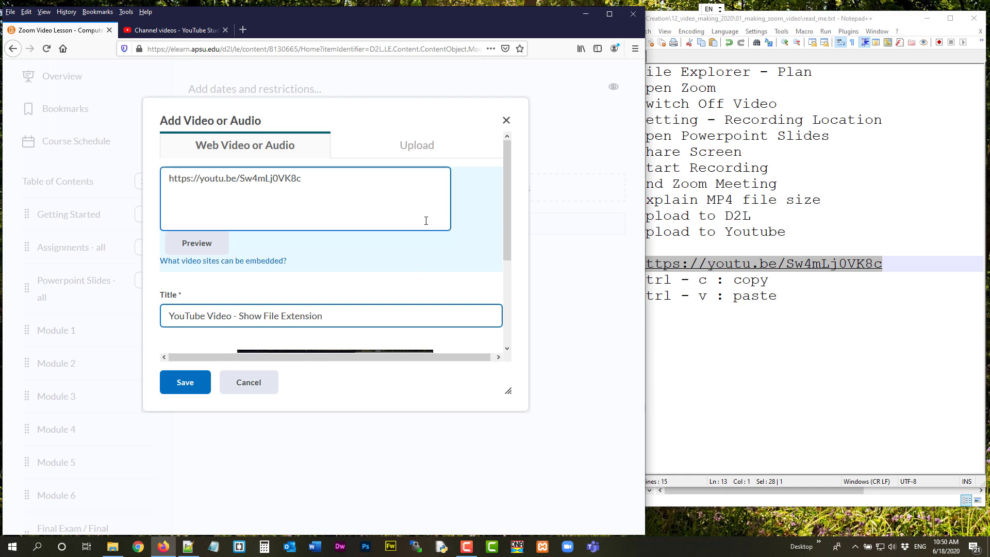
left_click_drag(509, 213, 522, 319)
left_click(201, 384)
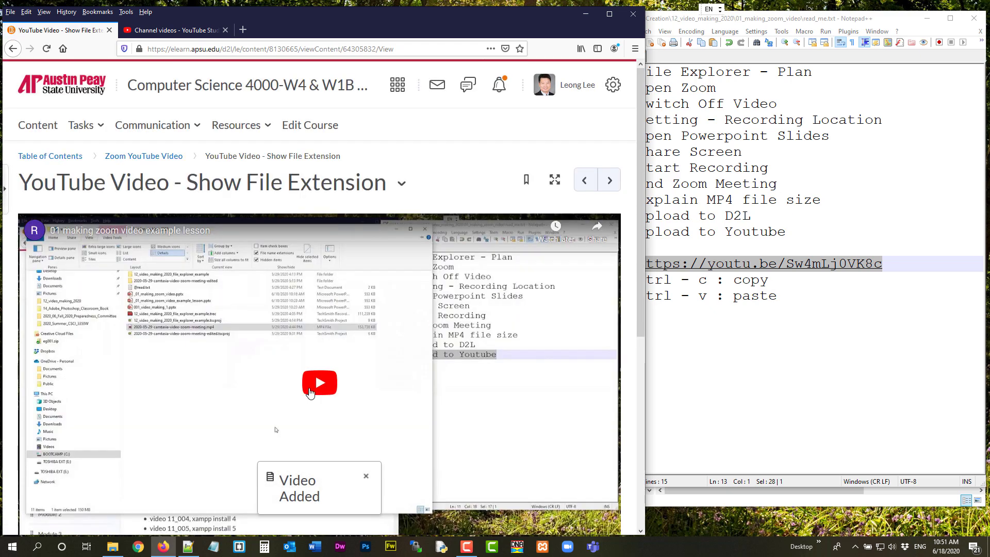
Play the embedded YouTube video on the D2L topic page for a few seconds, and pause it
left_click(311, 392)
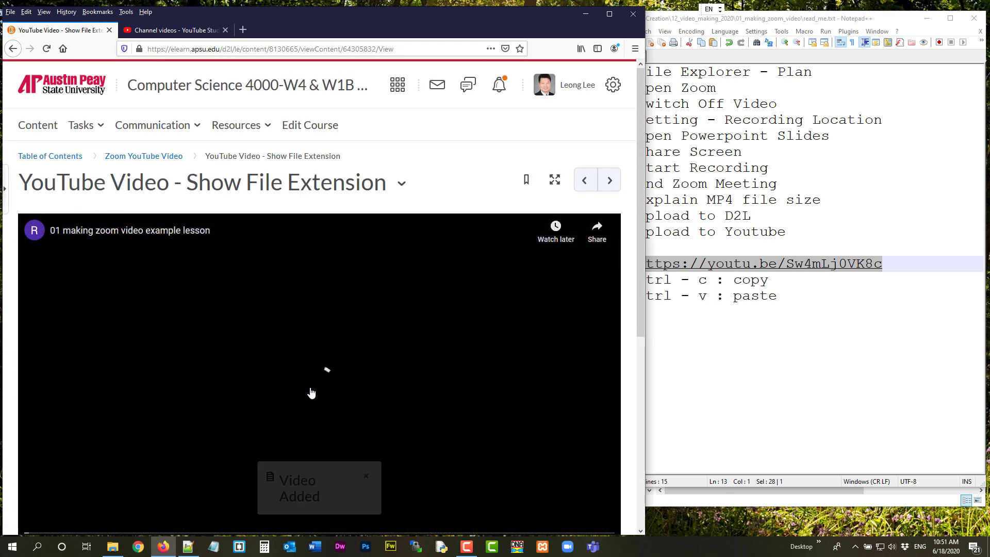
scroll(312, 393, "down", 2)
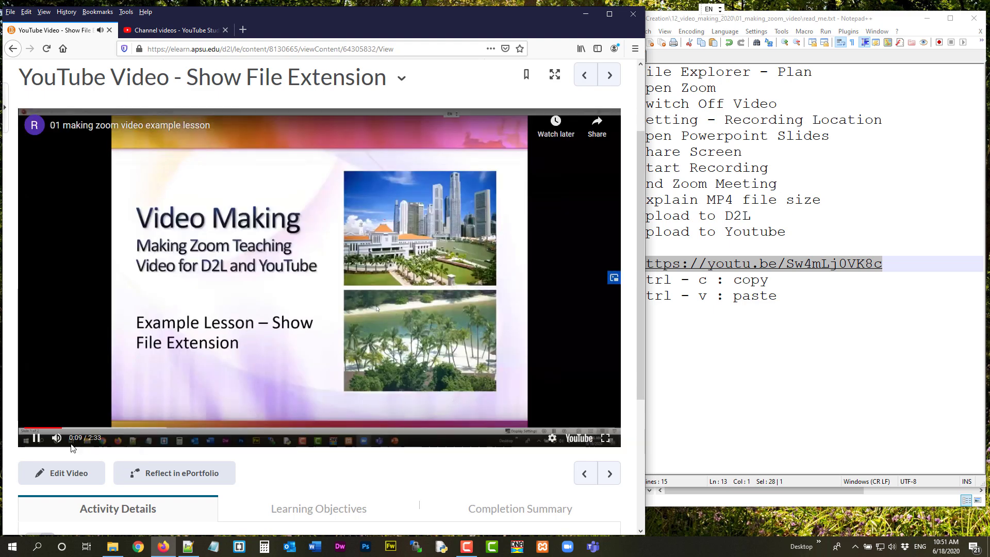
left_click(36, 439)
scroll(362, 322, "up", 2)
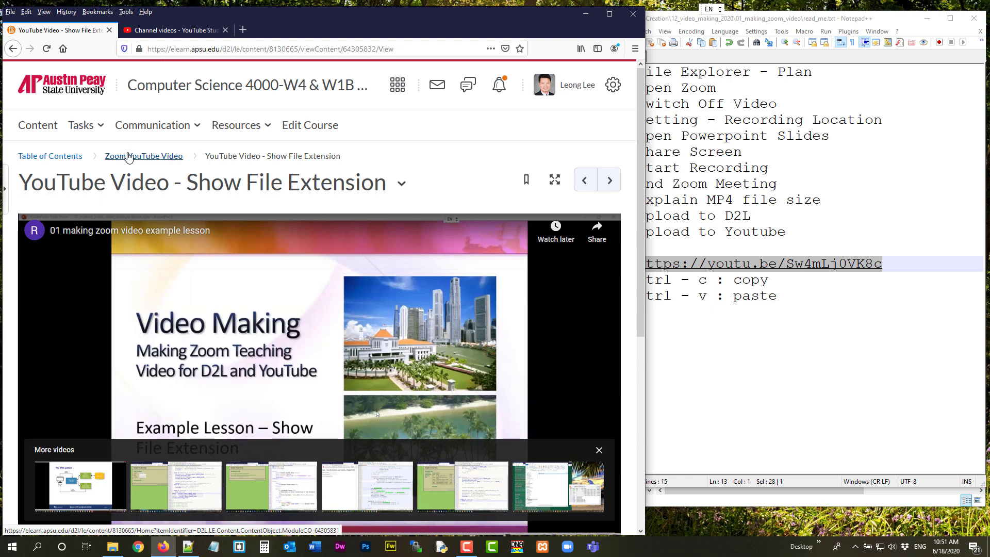
Look back and forth between the YouTube Studio channel videos and the D2L video topic, ending on the topic
left_click(157, 31)
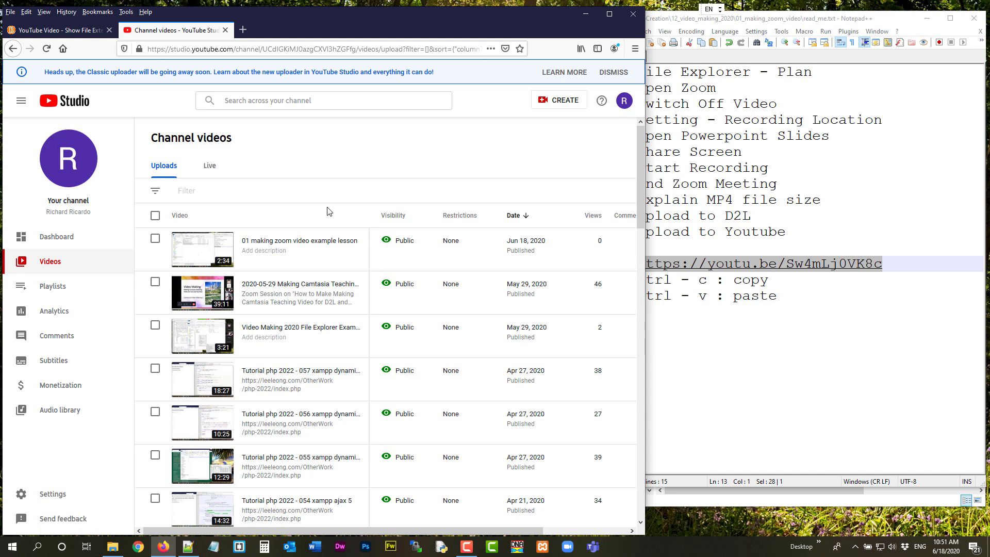
left_click(58, 31)
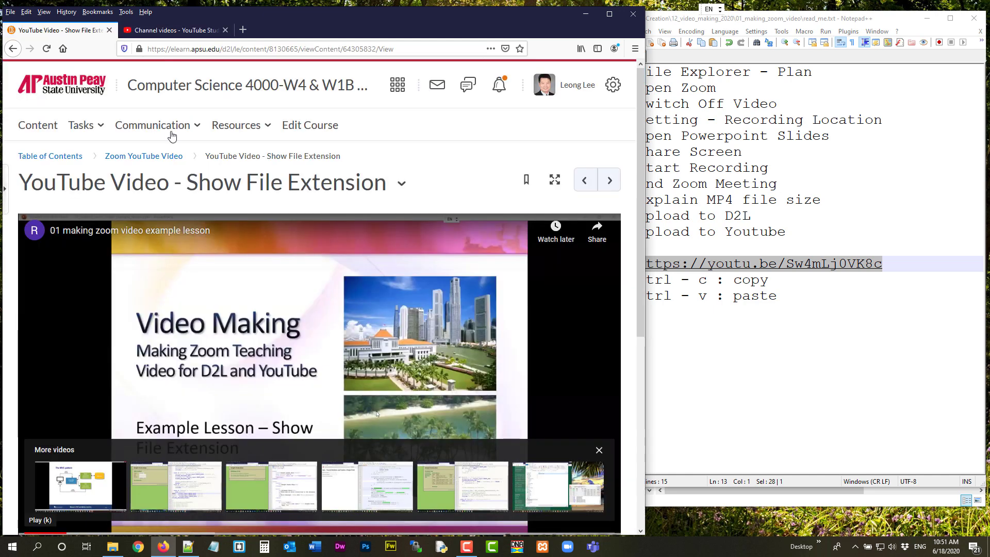
left_click(192, 30)
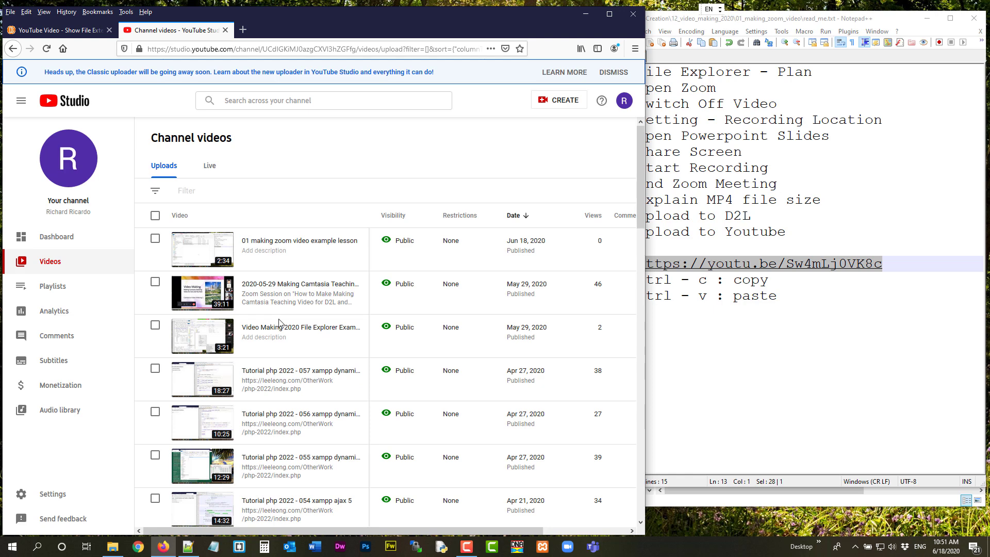
left_click(58, 30)
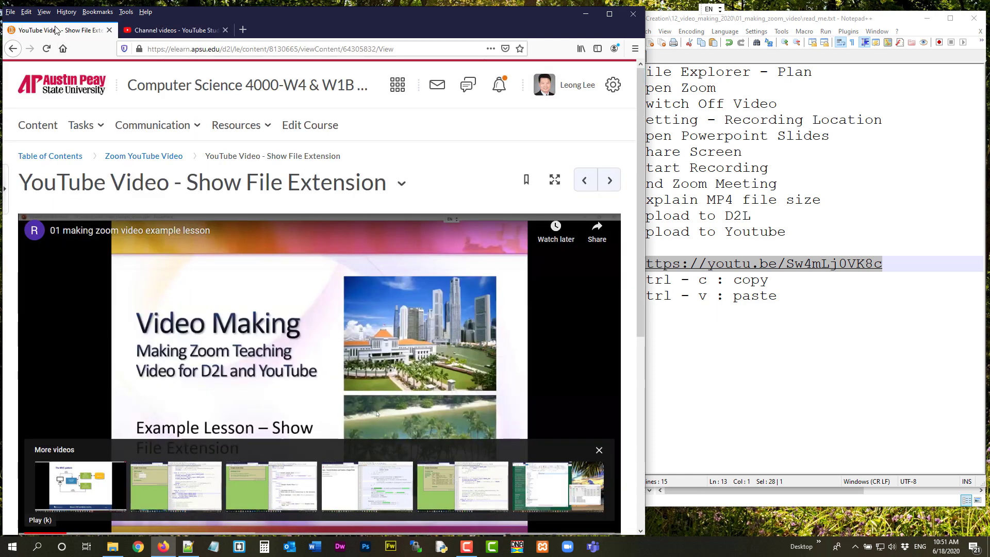
Switch to read_me.txt in Notepad++ and highlight the line Upload to D2L
left_click(805, 347)
left_click(626, 235)
left_click(715, 217)
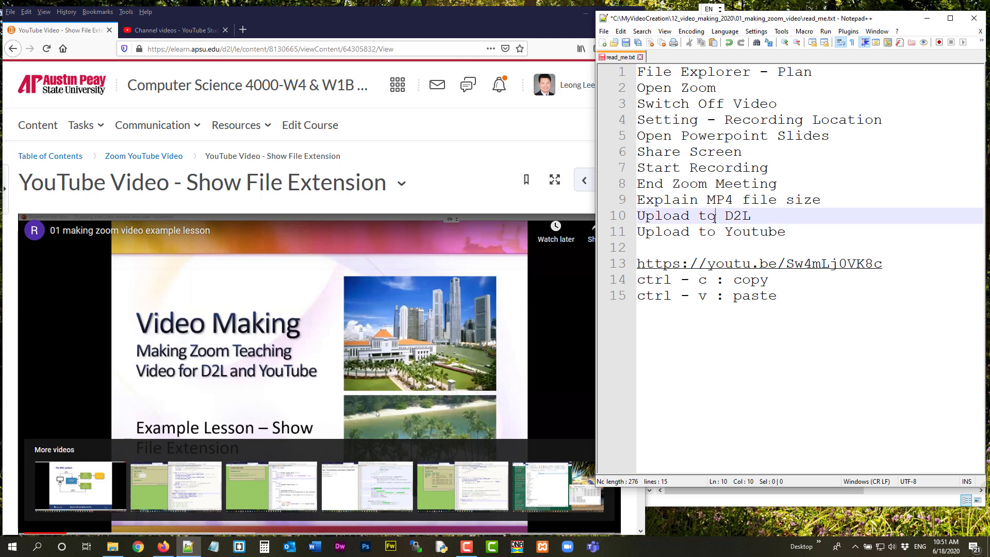
left_click_drag(750, 215, 632, 217)
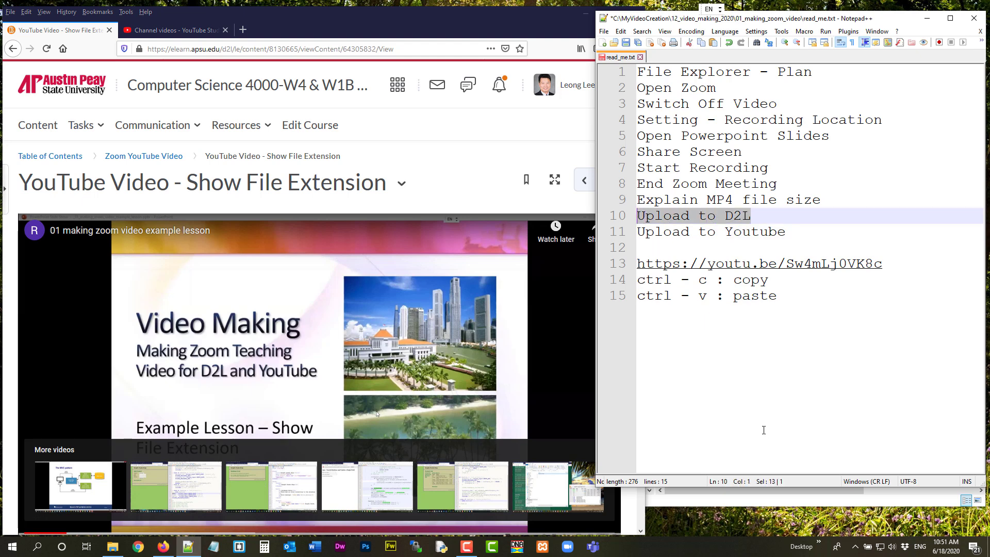
Return to the D2L course's table of contents and look through its modules and topics
left_click(57, 161)
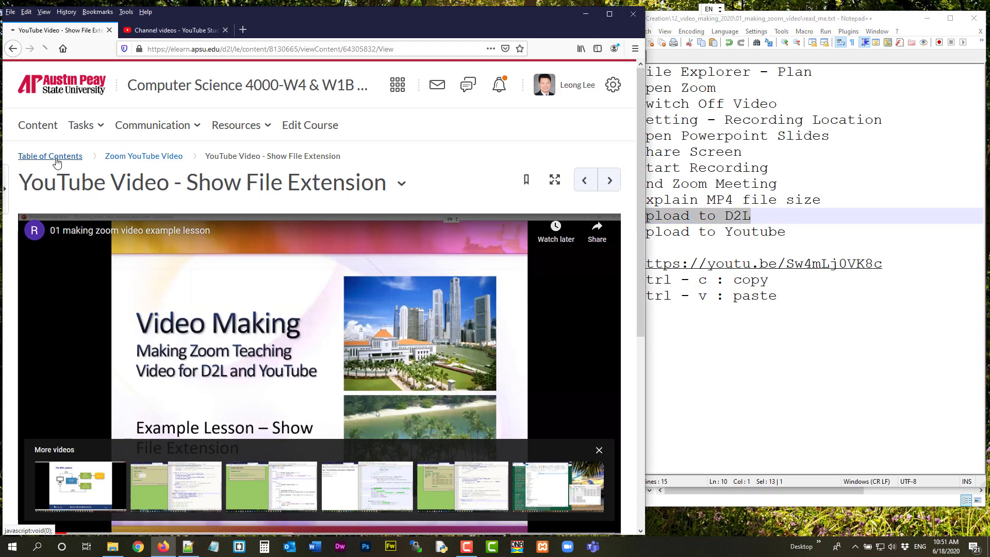
scroll(230, 290, "down", 4)
scroll(232, 292, "down", 2)
scroll(231, 290, "up", 6)
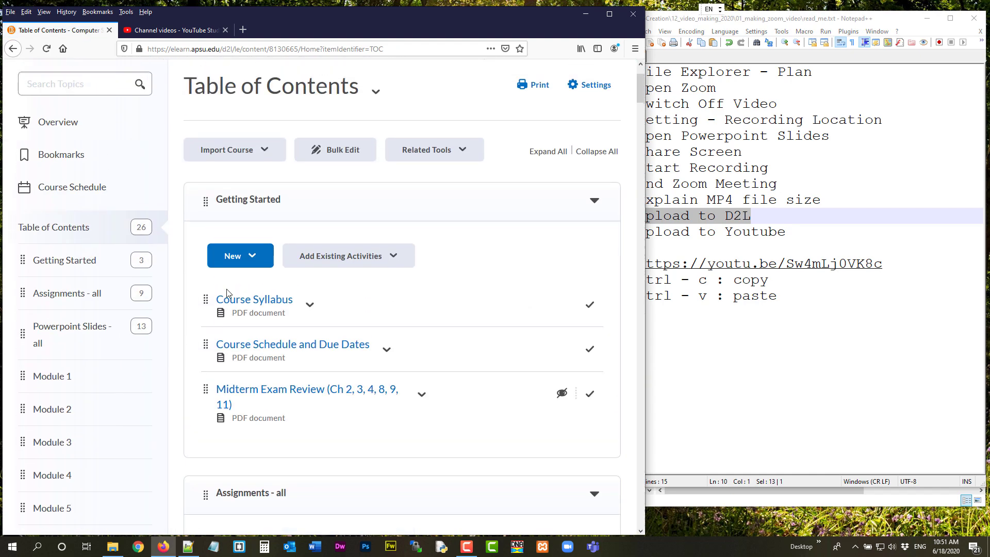
scroll(333, 317, "down", 7)
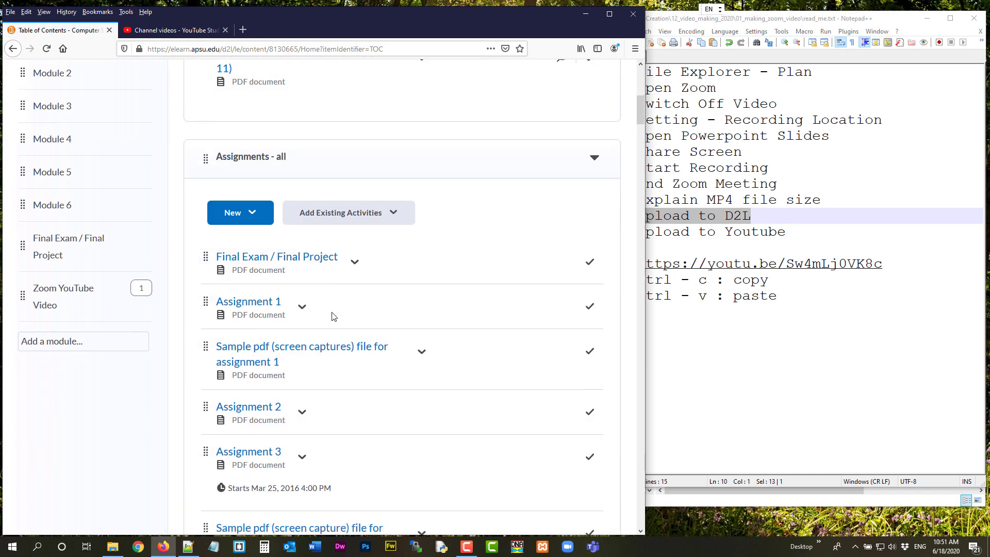
scroll(333, 316, "up", 8)
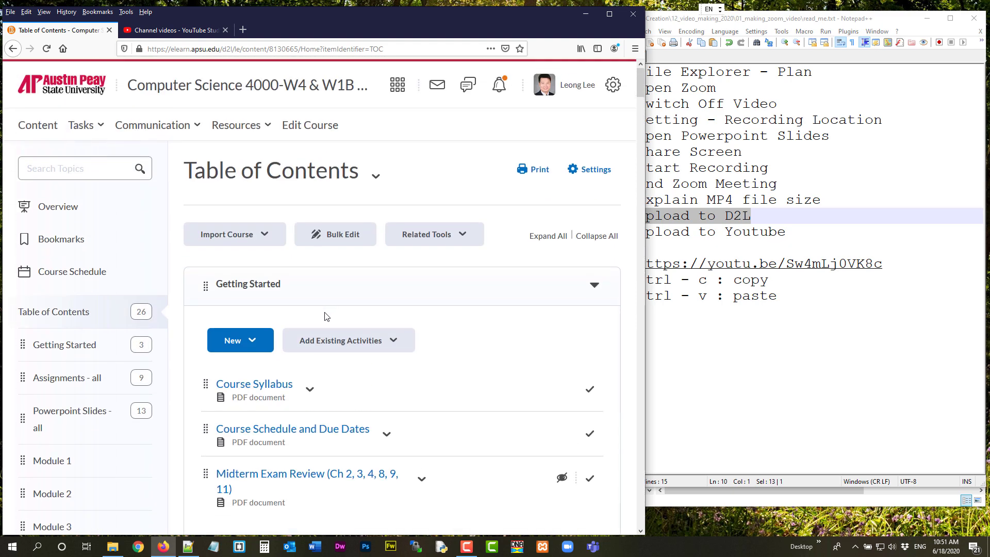
scroll(405, 429, "down", 7)
scroll(405, 427, "down", 12)
scroll(259, 377, "up", 10)
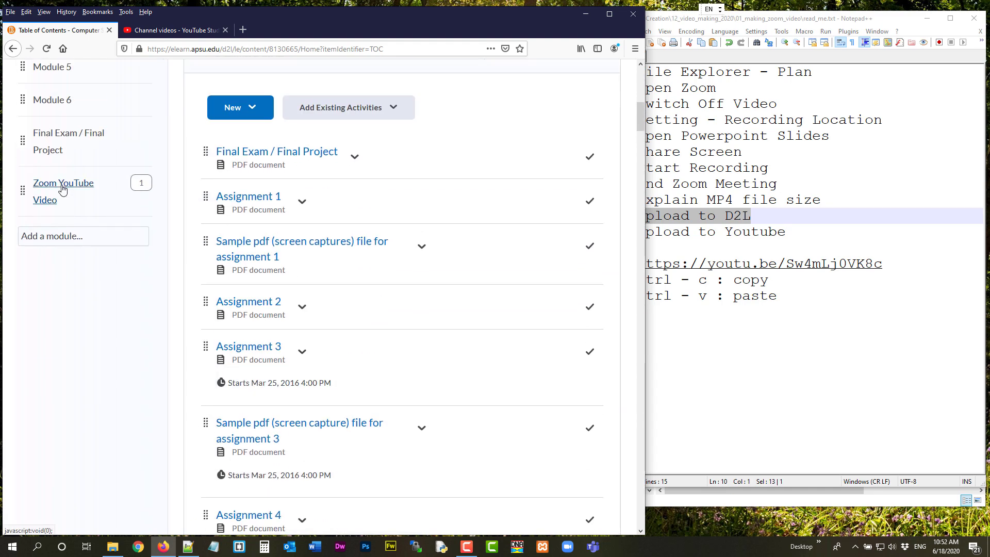
Open the Zoom YouTube Video module and permanently delete it with all nested topics, associated files and activities
left_click(62, 191)
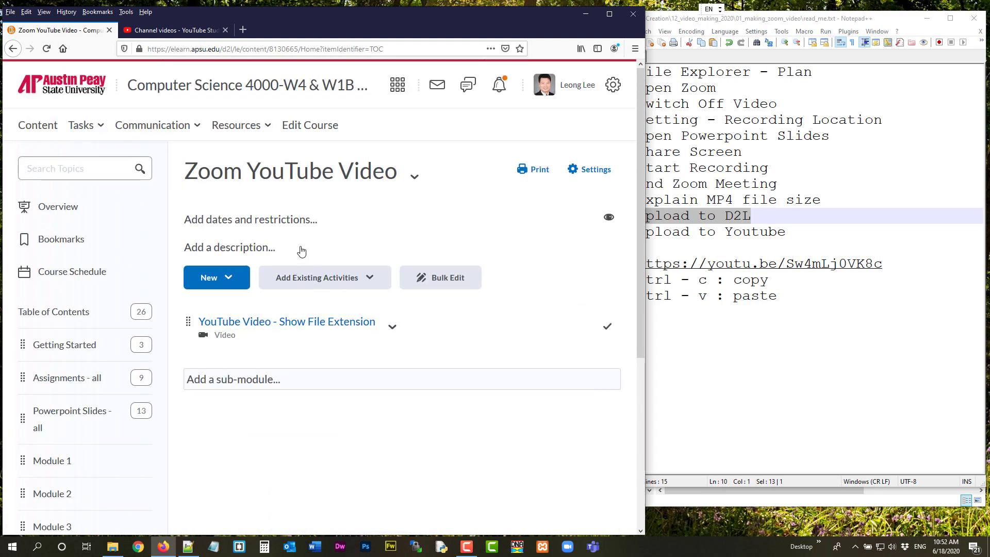
left_click(414, 176)
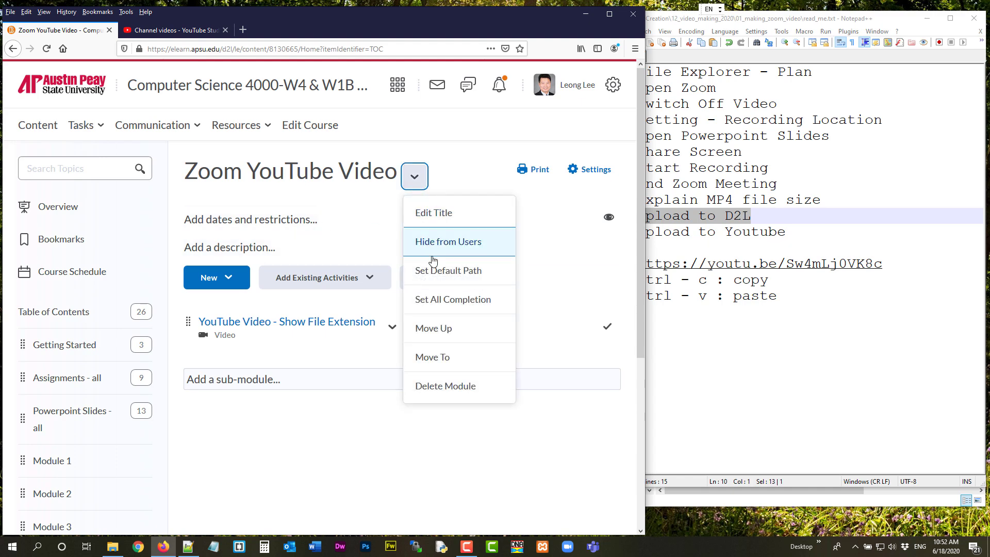
left_click(442, 384)
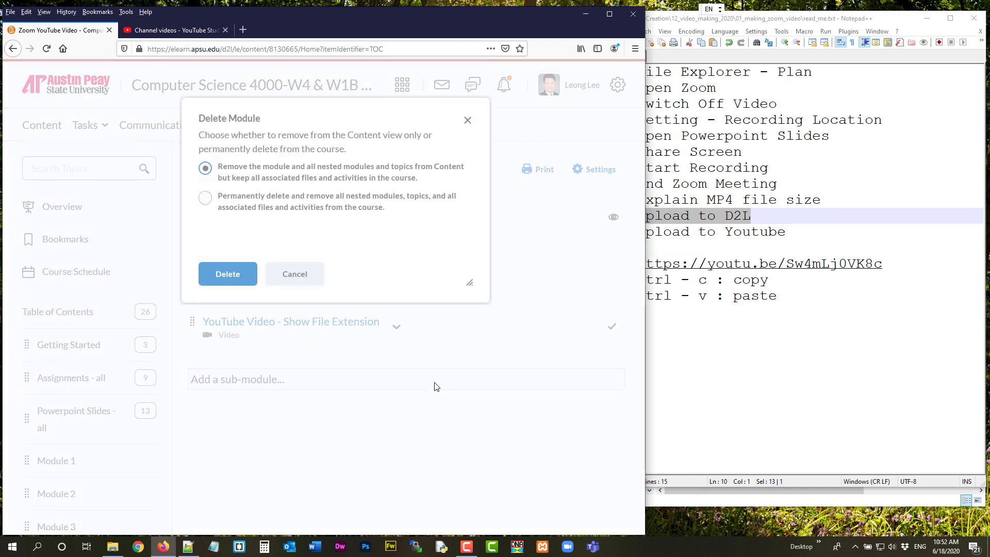
left_click(298, 196)
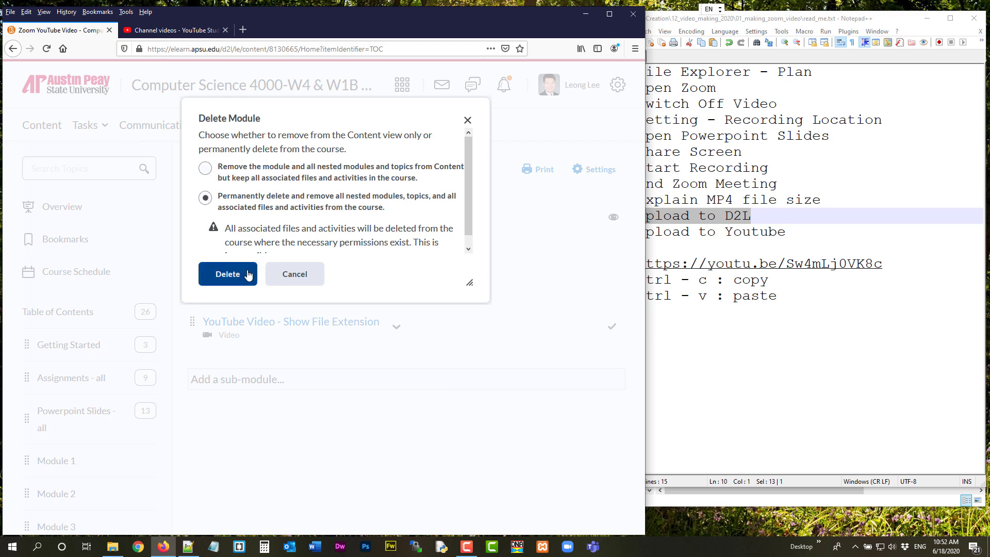
left_click(248, 275)
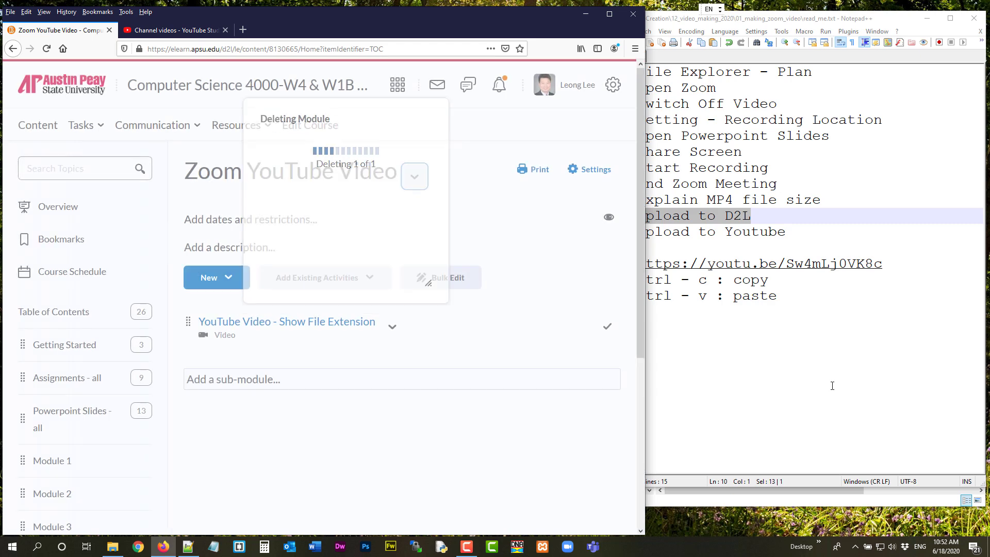
Review the plan in read_me.txt, highlighting in turn the lines Open Zoom, Upload to D2L and Upload to Youtube
left_click(840, 330)
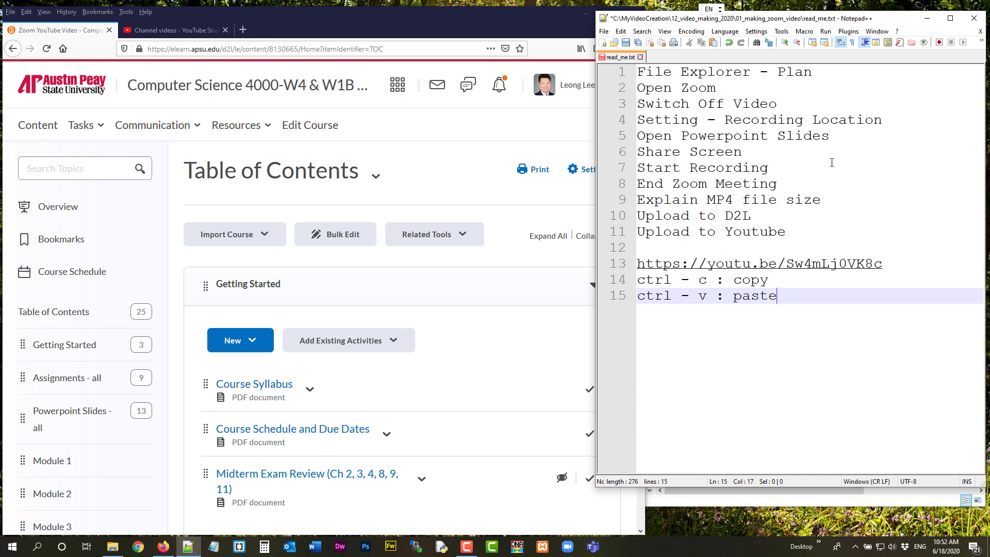
left_click_drag(722, 86, 617, 86)
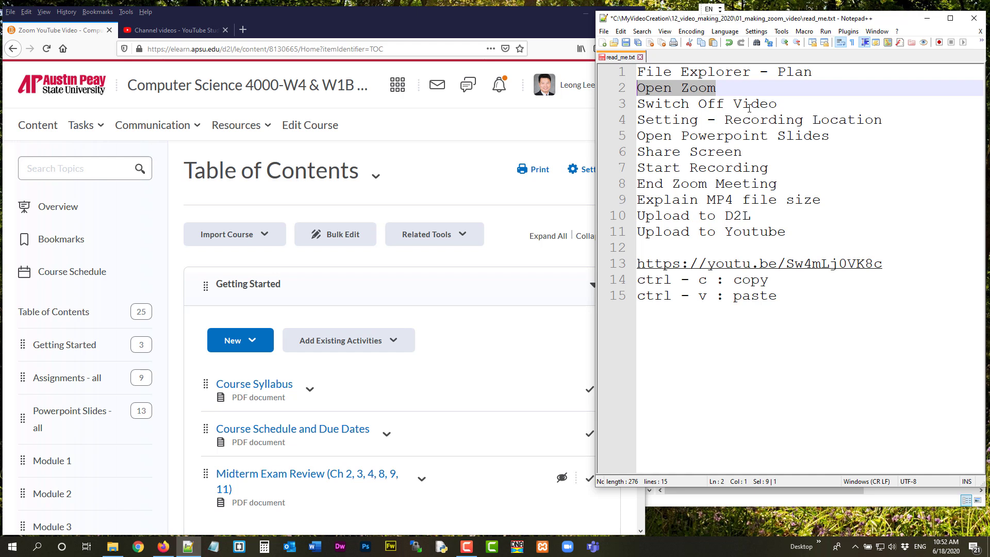
left_click_drag(752, 216, 626, 221)
left_click_drag(801, 233, 604, 228)
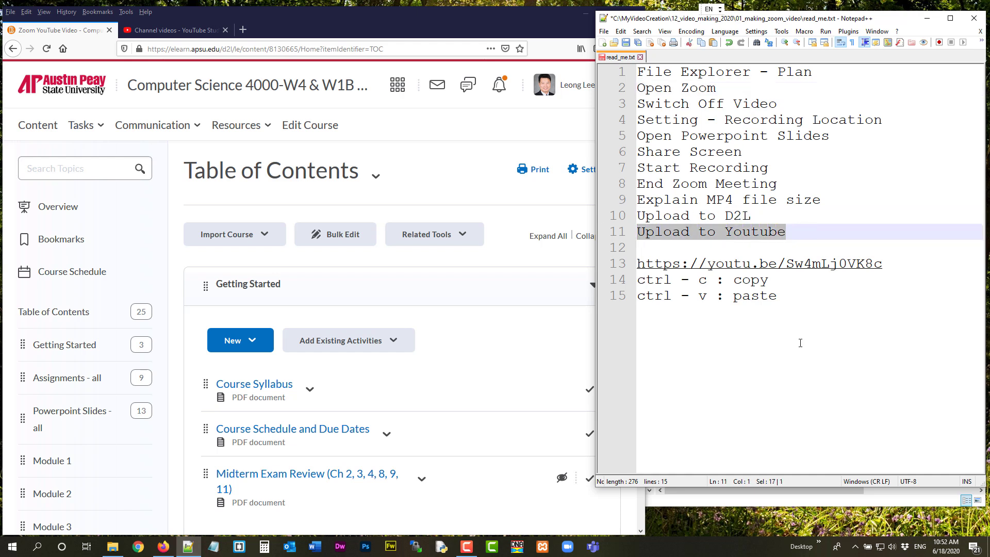